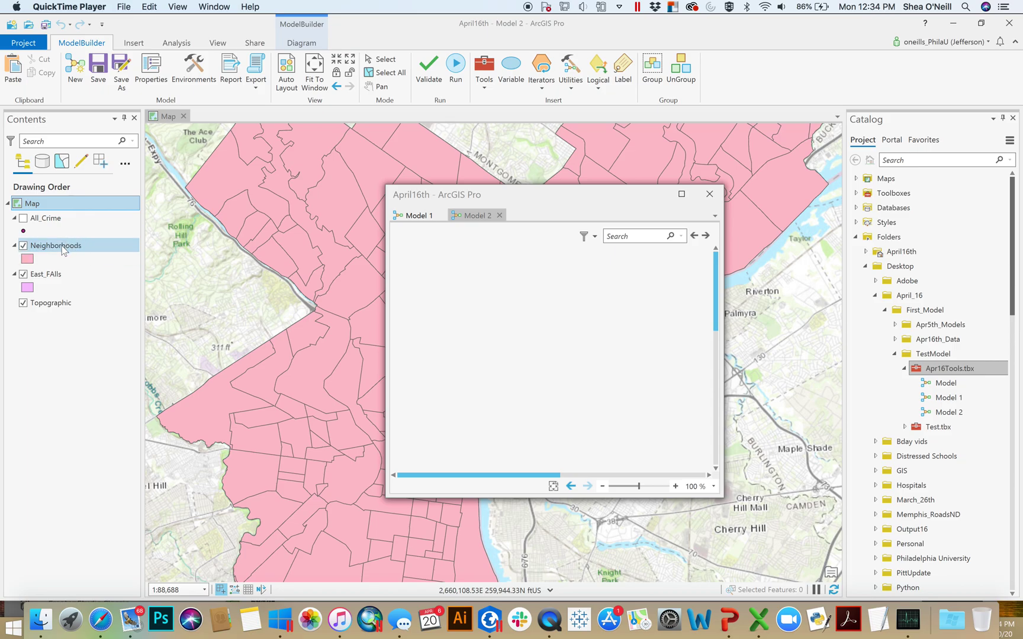
# Drag the Neighborhoods layer into Model 2 and clear the element's value.
pyautogui.moveTo(51, 246); pyautogui.dragTo(440, 304)
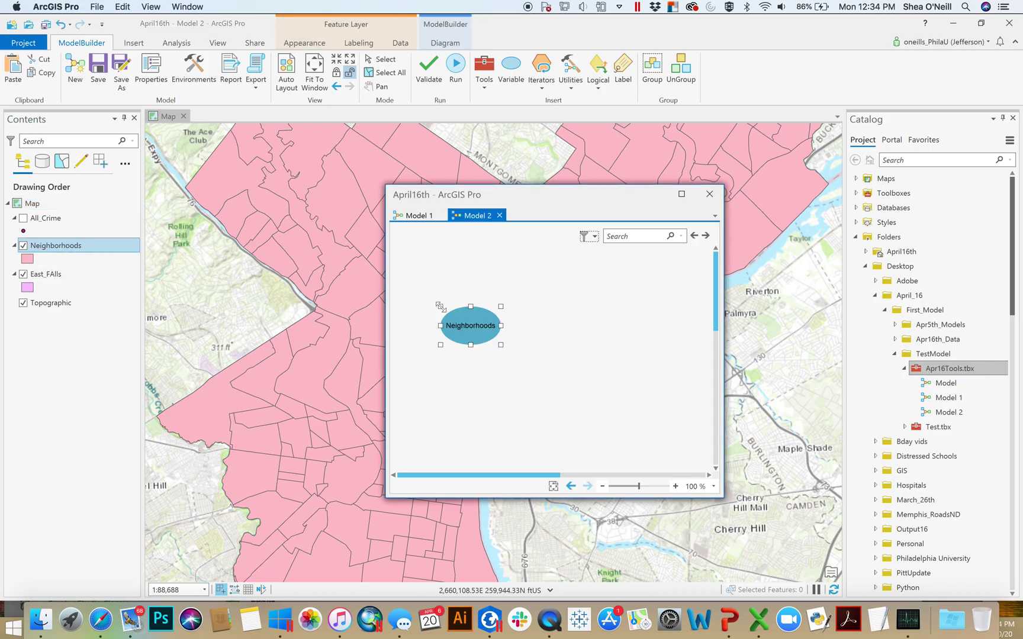
pyautogui.click(543, 328)
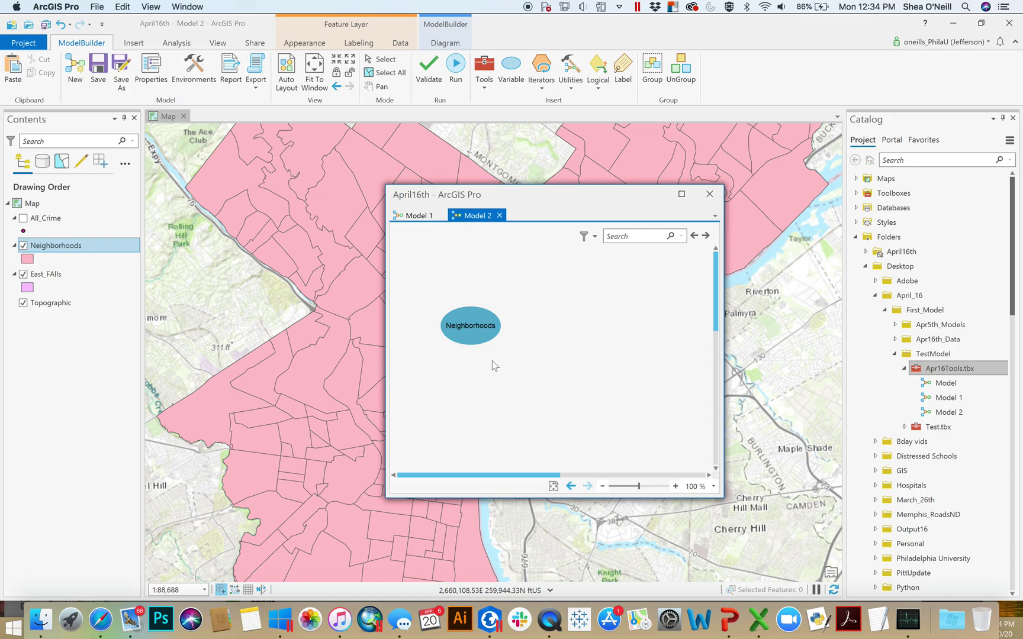
pyautogui.doubleClick(476, 316)
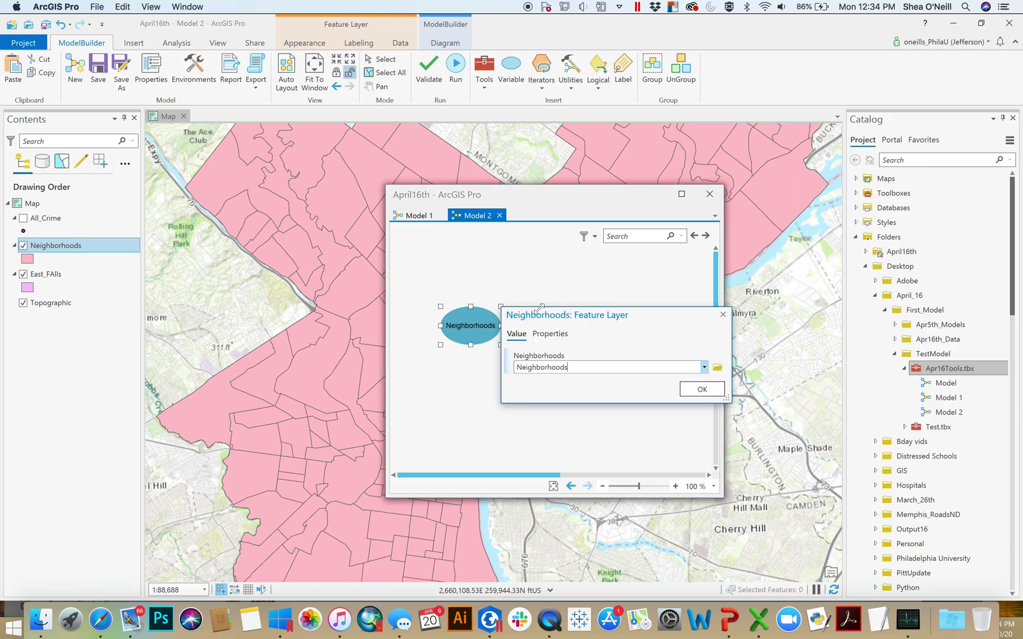
pyautogui.moveTo(568, 367); pyautogui.dragTo(478, 365)
pyautogui.press('BackSpace')
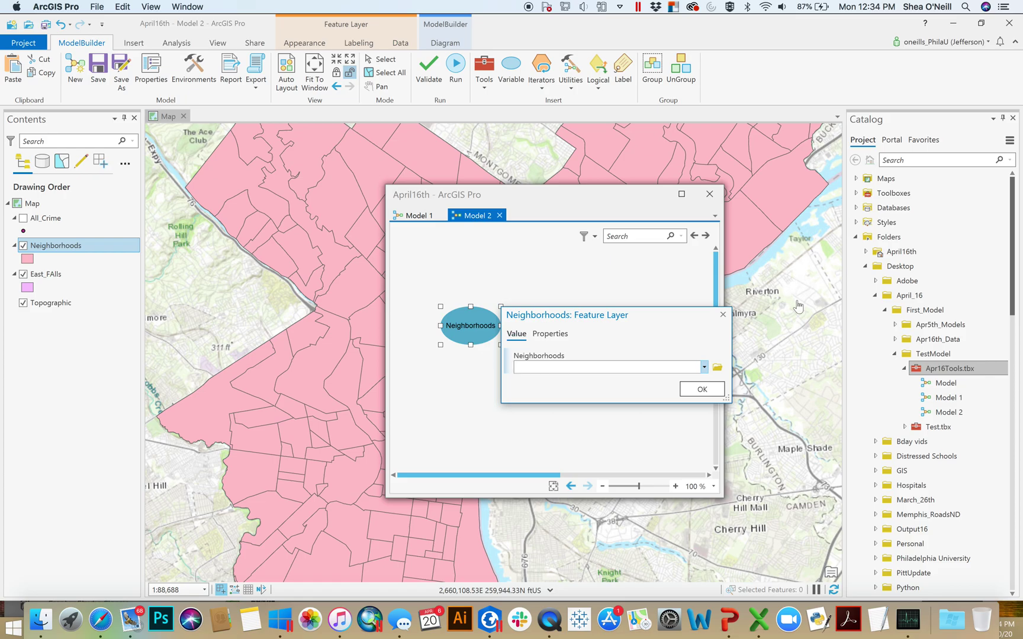
pyautogui.click(706, 393)
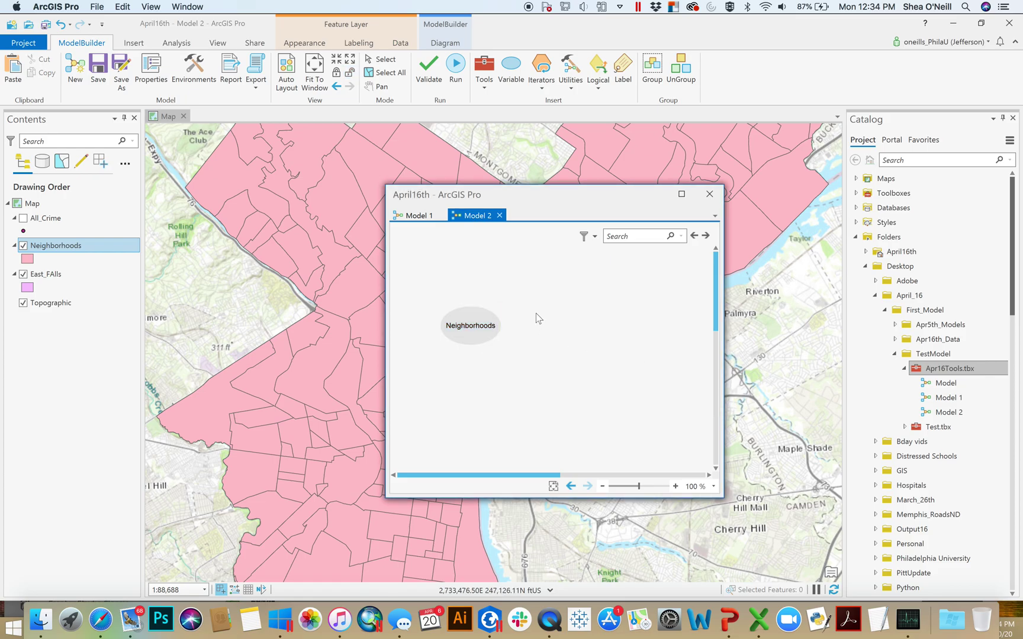
# Rename the Neighborhoods element to 'Input Feature Class'.
pyautogui.click(467, 316)
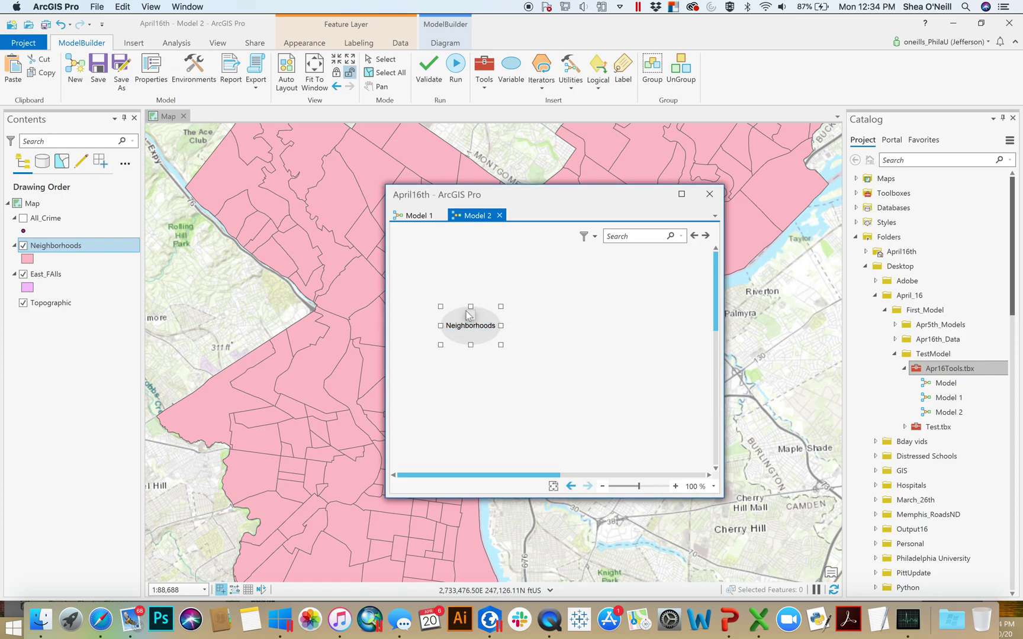
pyautogui.rightClick(467, 313)
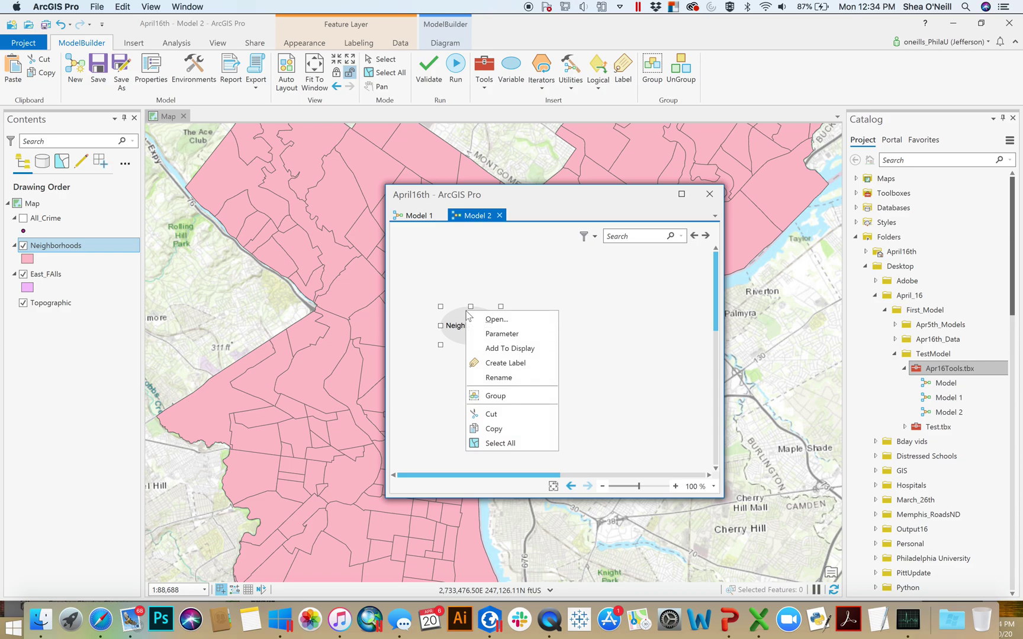
pyautogui.click(513, 380)
pyautogui.moveTo(484, 314); pyautogui.dragTo(427, 293)
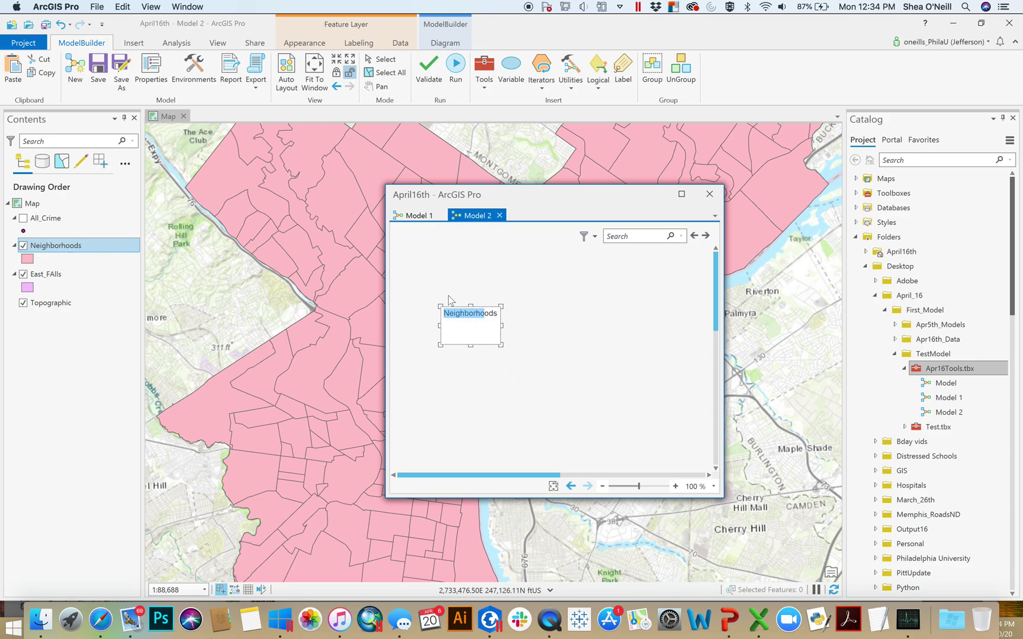
pyautogui.click(499, 316)
pyautogui.doubleClick(473, 315)
pyautogui.write('Input Feature Class')
pyautogui.press('Return')
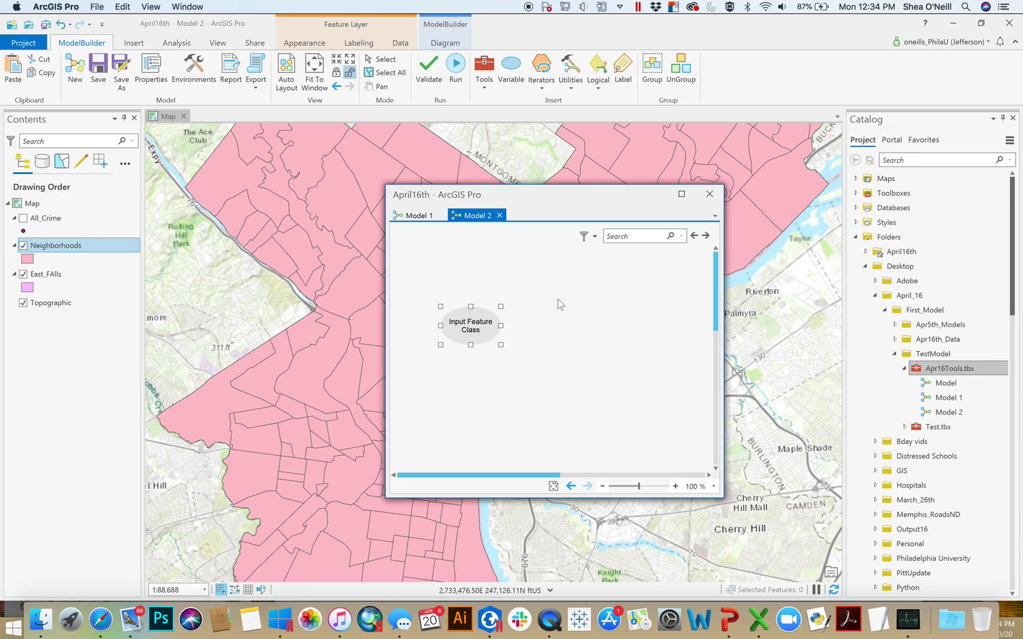
# Mark Input Feature Class as a model parameter and save Model 2.
pyautogui.rightClick(476, 321)
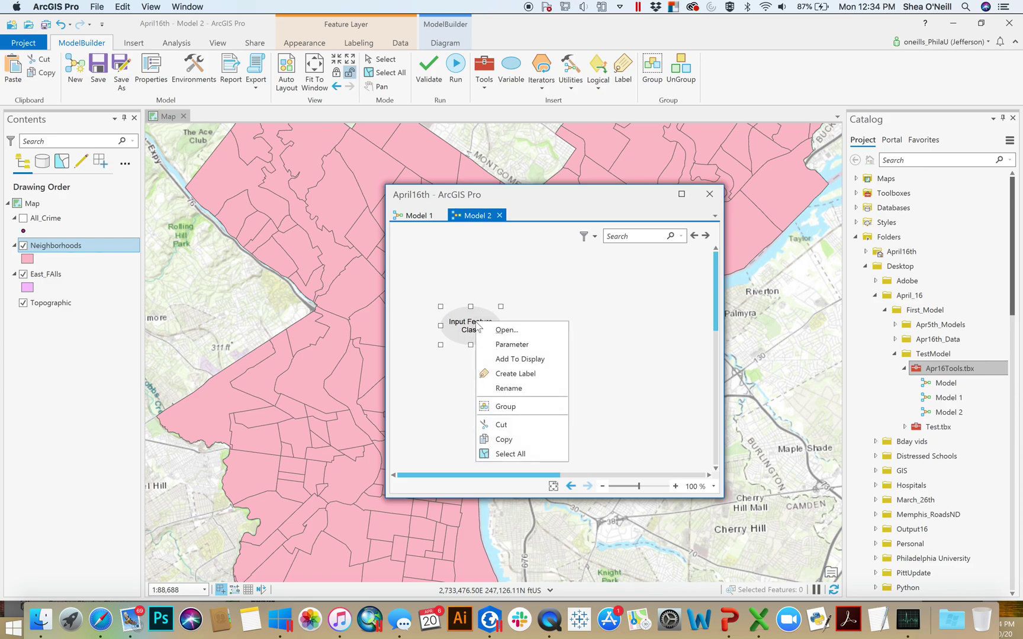
pyautogui.click(519, 351)
pyautogui.click(559, 325)
pyautogui.click(88, 67)
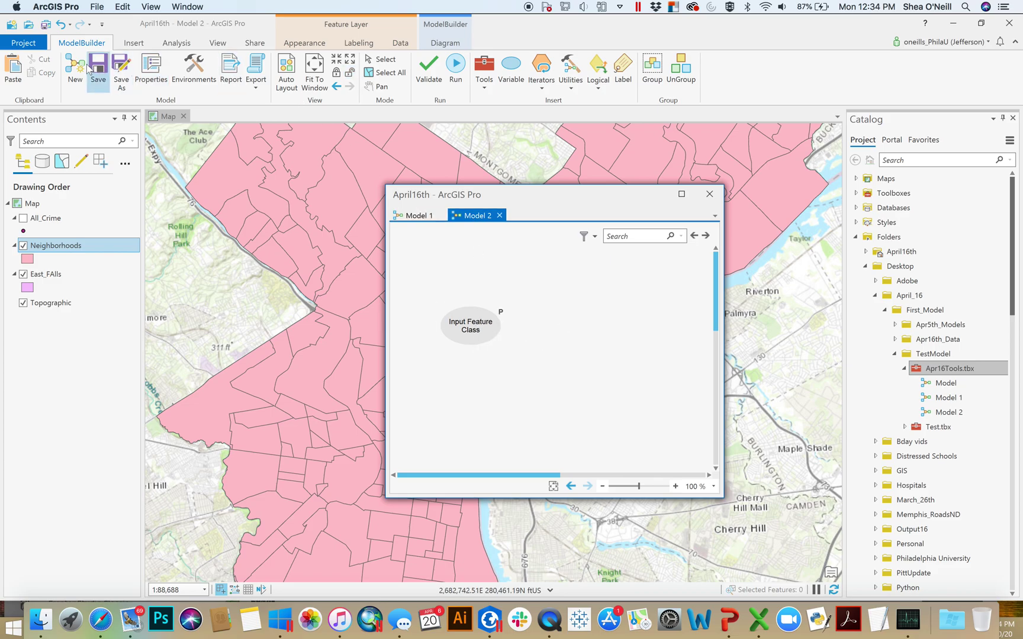
pyautogui.click(90, 68)
# Open Model 2 as a tool to check its parameters, then close it.
pyautogui.doubleClick(950, 412)
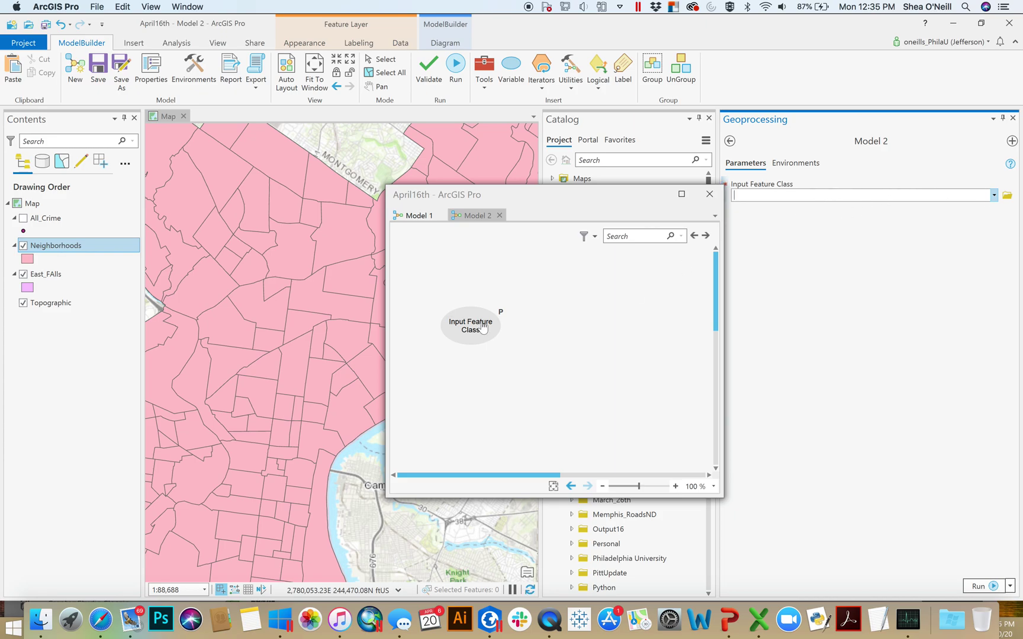
pyautogui.moveTo(484, 327); pyautogui.dragTo(771, 234)
pyautogui.click(1013, 118)
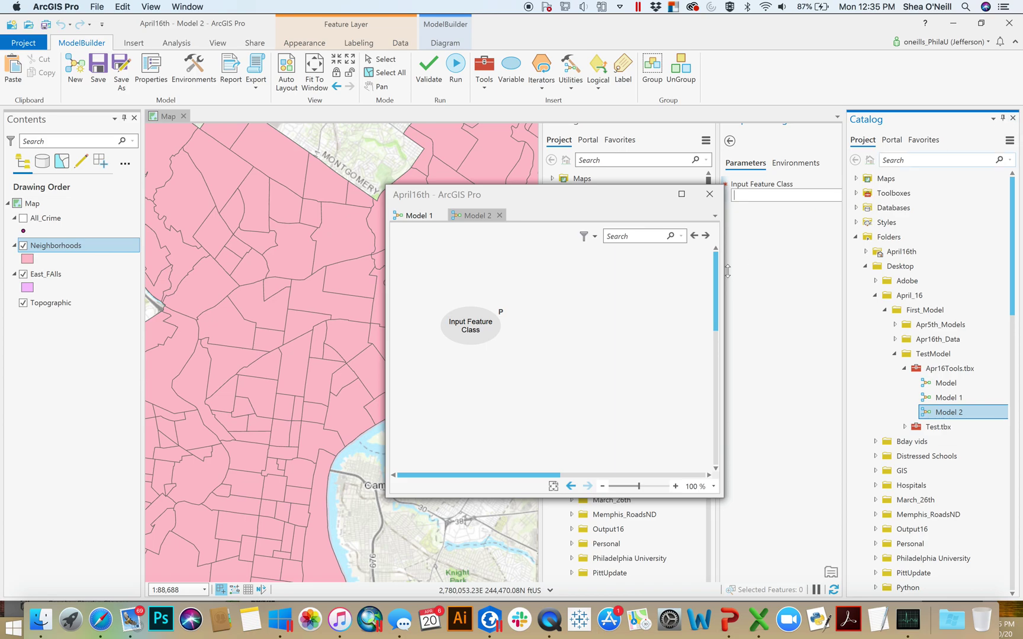
# Cut the Input Feature Class element from the diagram.
pyautogui.click(475, 330)
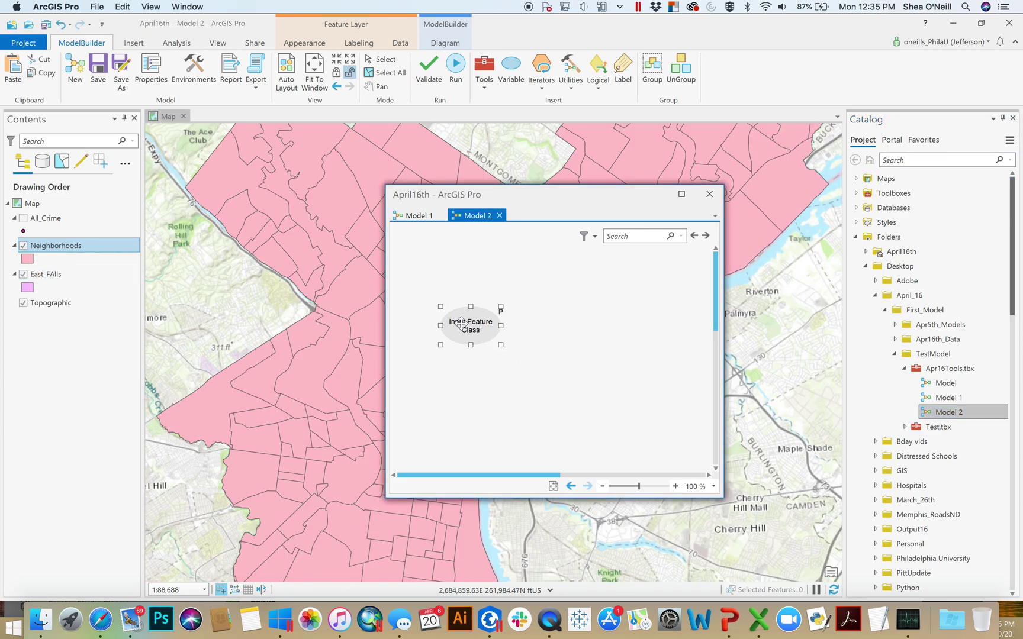
pyautogui.rightClick(464, 329)
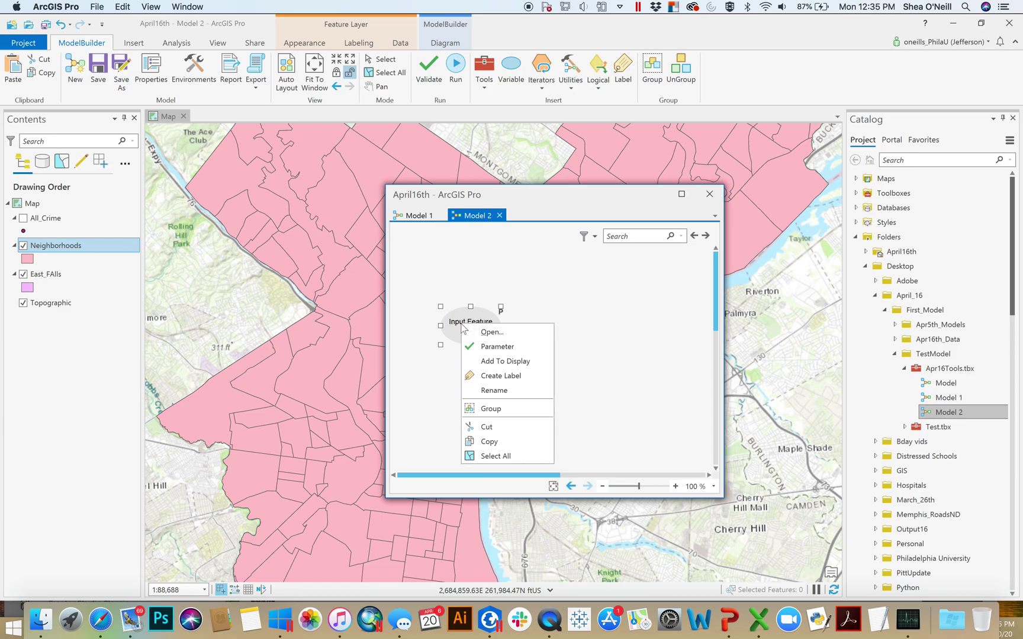
pyautogui.click(510, 434)
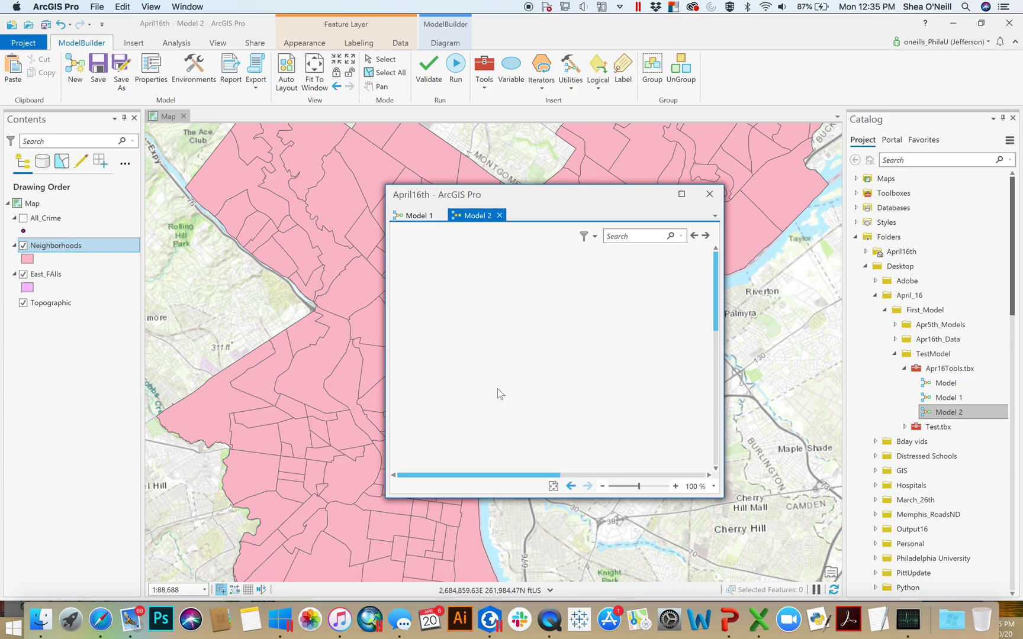
# Create a new model variable with data type Feature Layer on the empty canvas.
pyautogui.rightClick(464, 323)
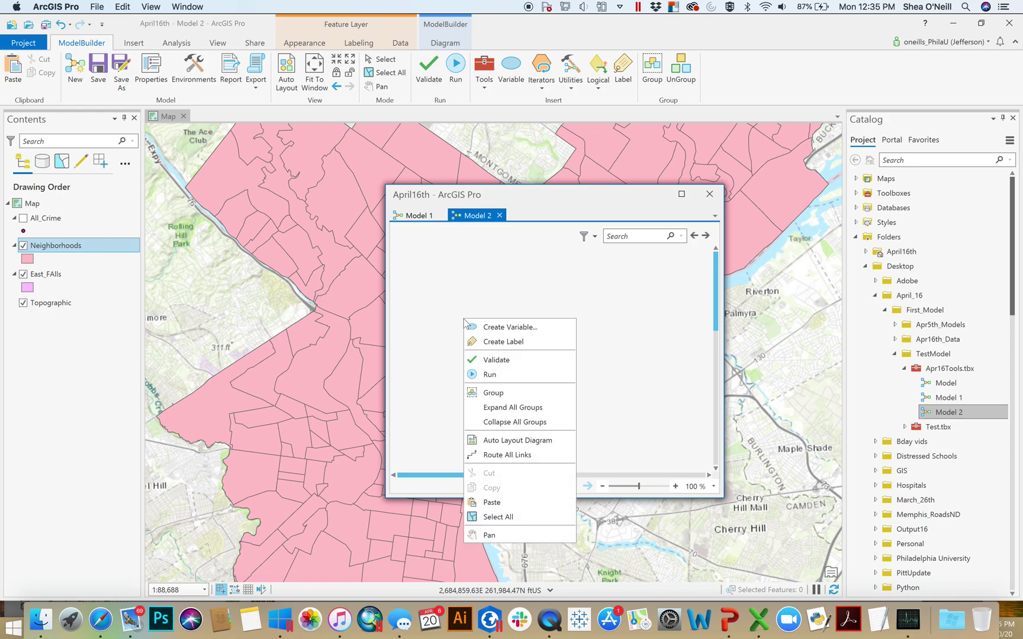
pyautogui.click(514, 327)
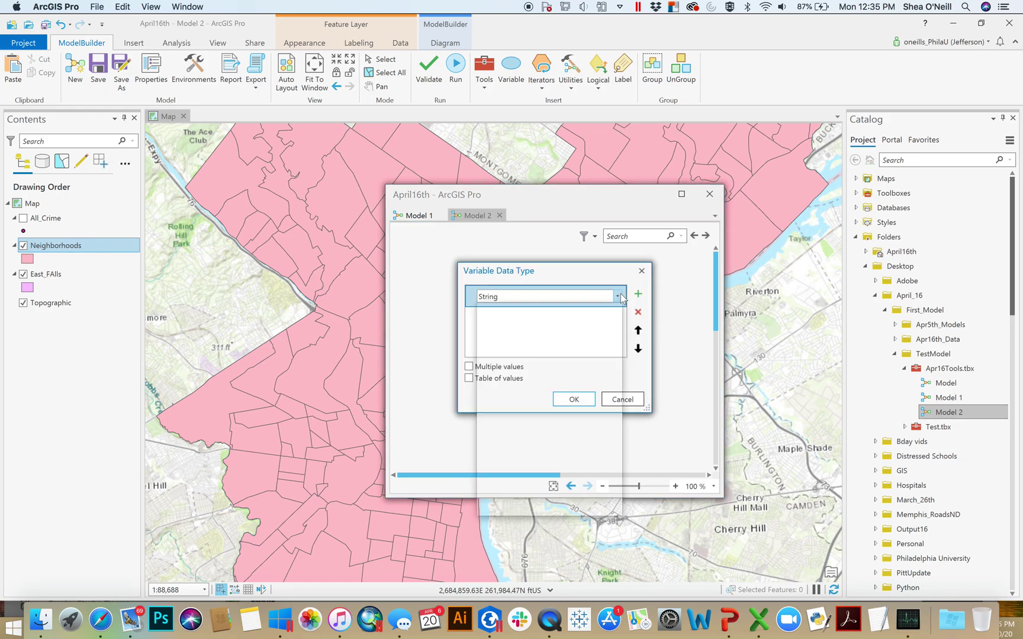
pyautogui.click(620, 297)
pyautogui.moveTo(616, 484); pyautogui.dragTo(626, 377)
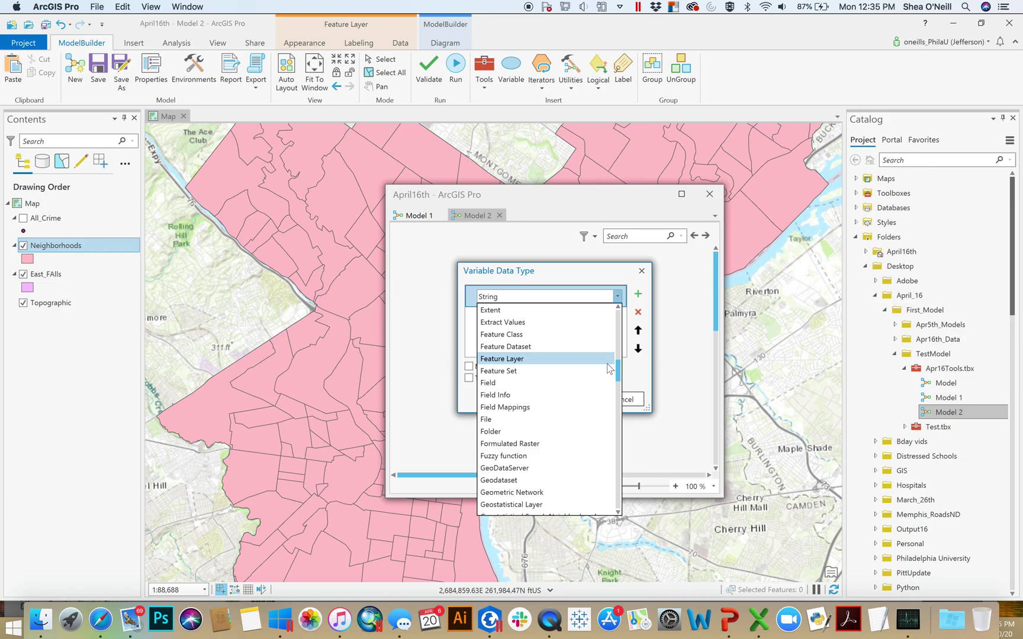
pyautogui.scroll(3, 618, 372)
pyautogui.scroll(-15, 622, 414)
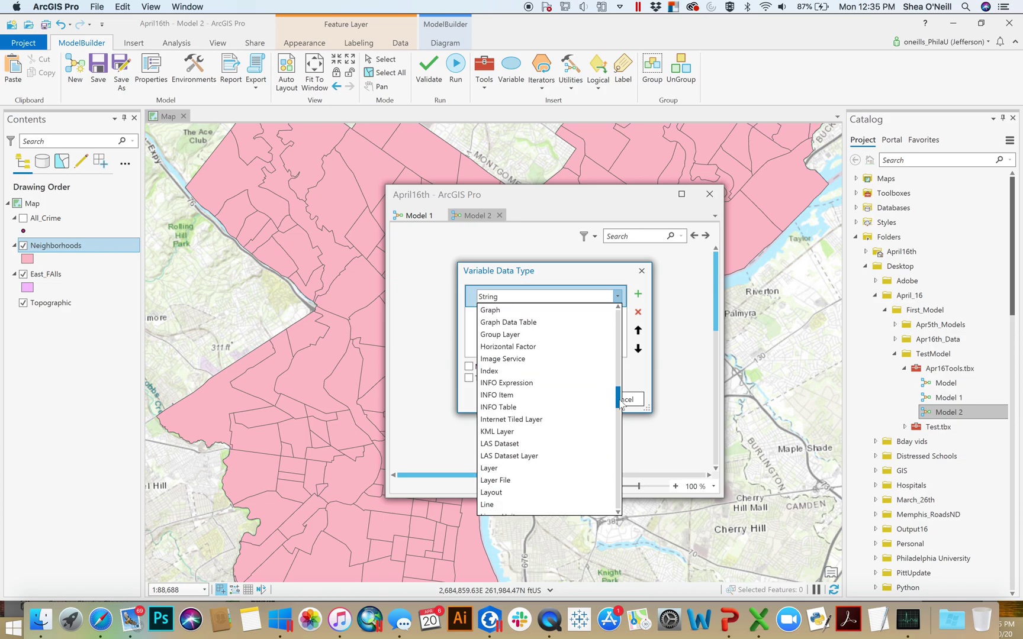
pyautogui.scroll(-8, 625, 456)
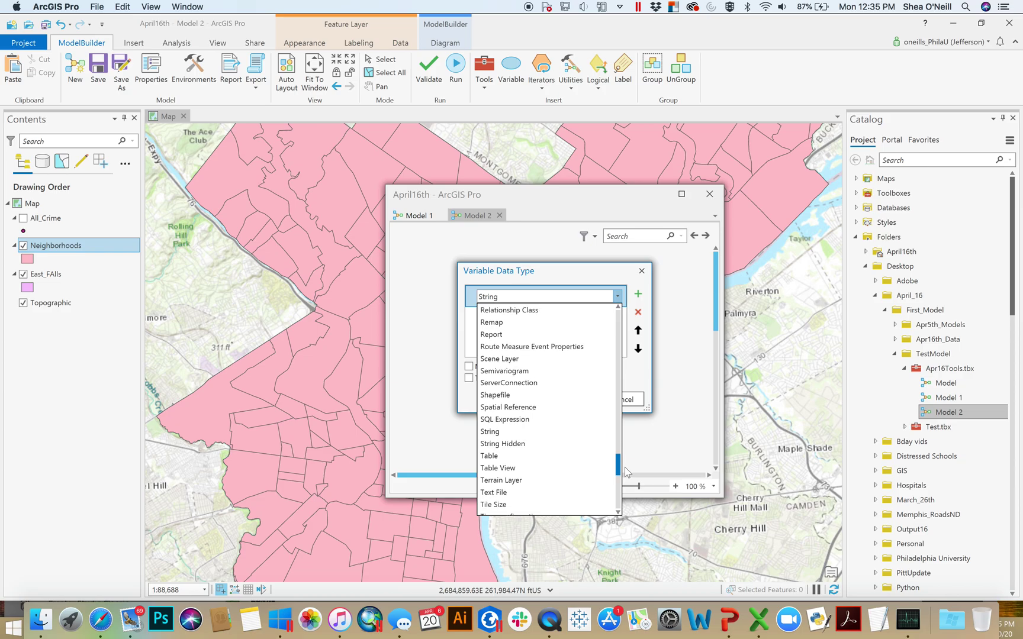
pyautogui.scroll(4, 626, 459)
pyautogui.scroll(15, 626, 445)
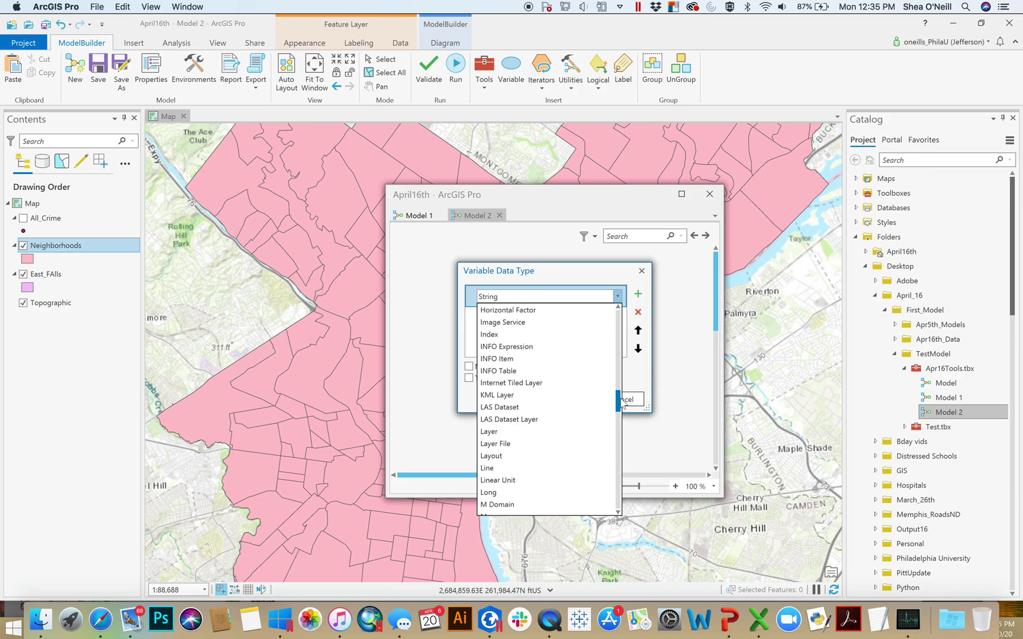
pyautogui.scroll(2, 623, 380)
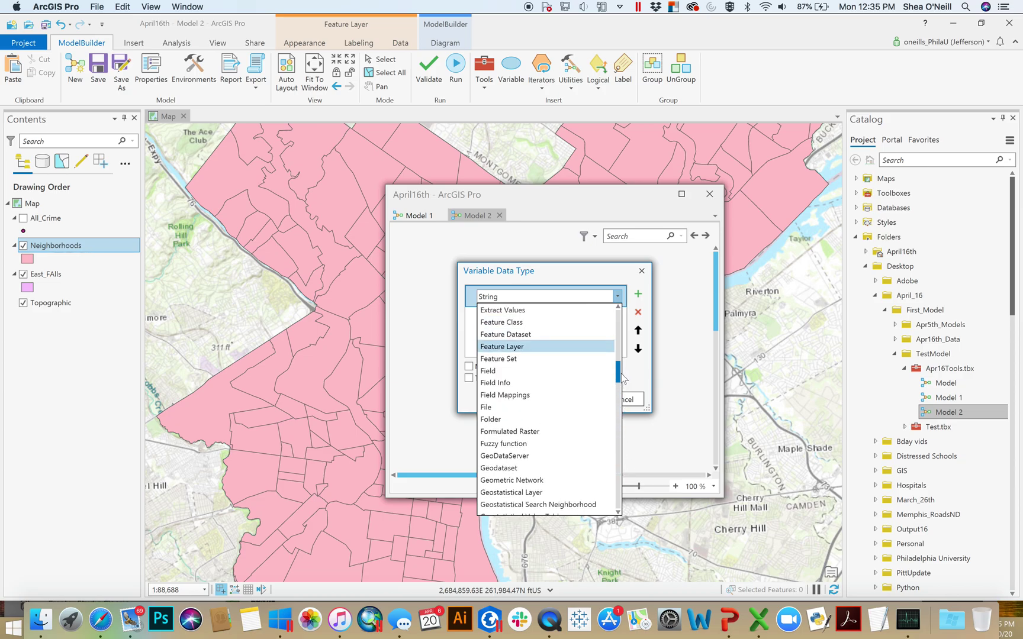
pyautogui.click(539, 352)
pyautogui.click(584, 407)
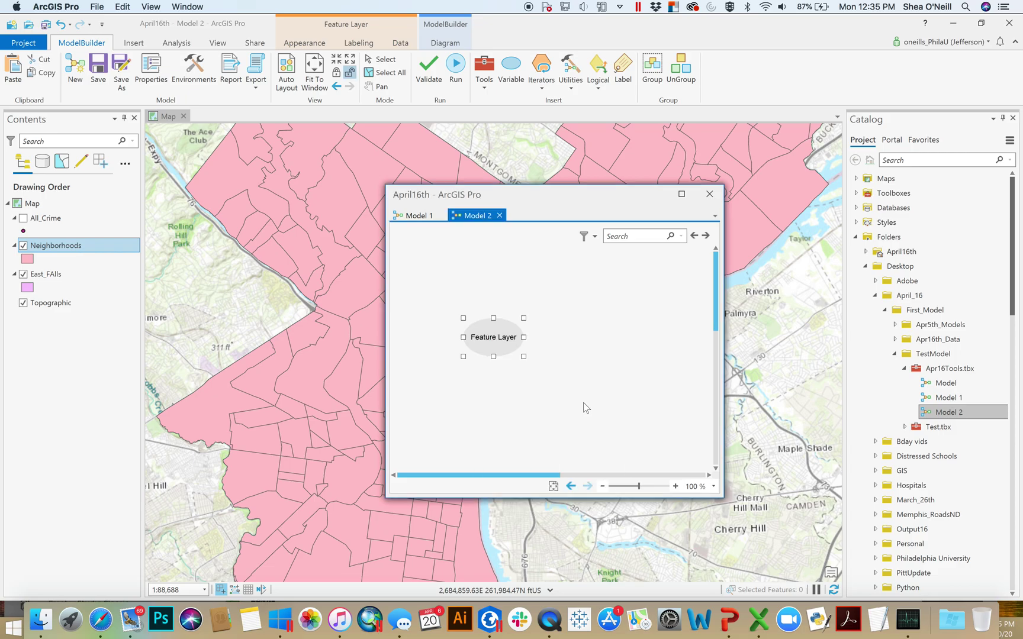
# Rename the Feature Layer variable to 'Input Feature Layer' and mark it as a parameter.
pyautogui.click(509, 424)
pyautogui.moveTo(490, 329); pyautogui.dragTo(485, 333)
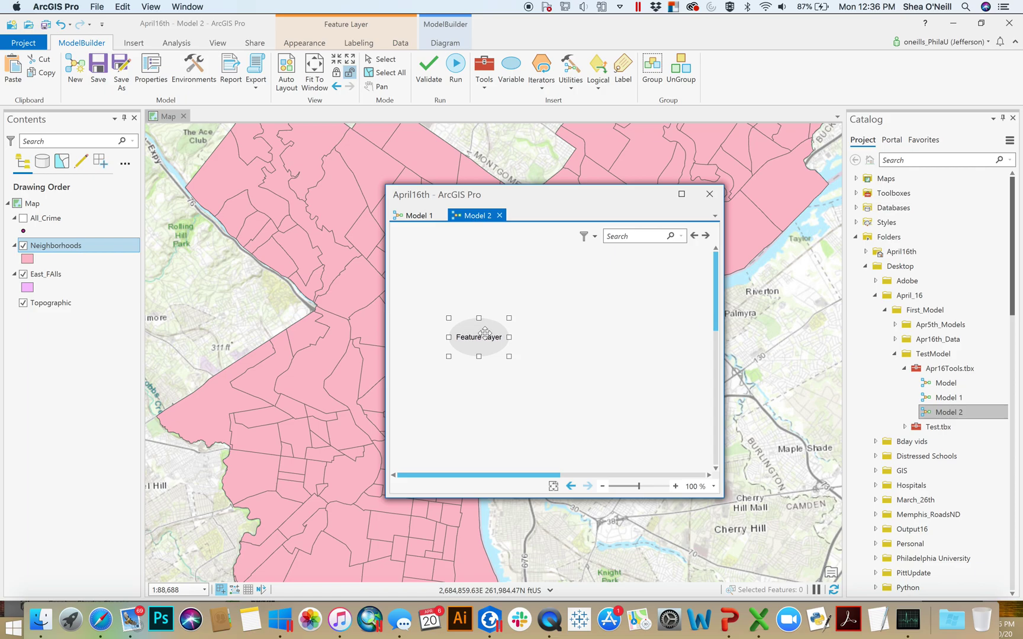
pyautogui.rightClick(488, 332)
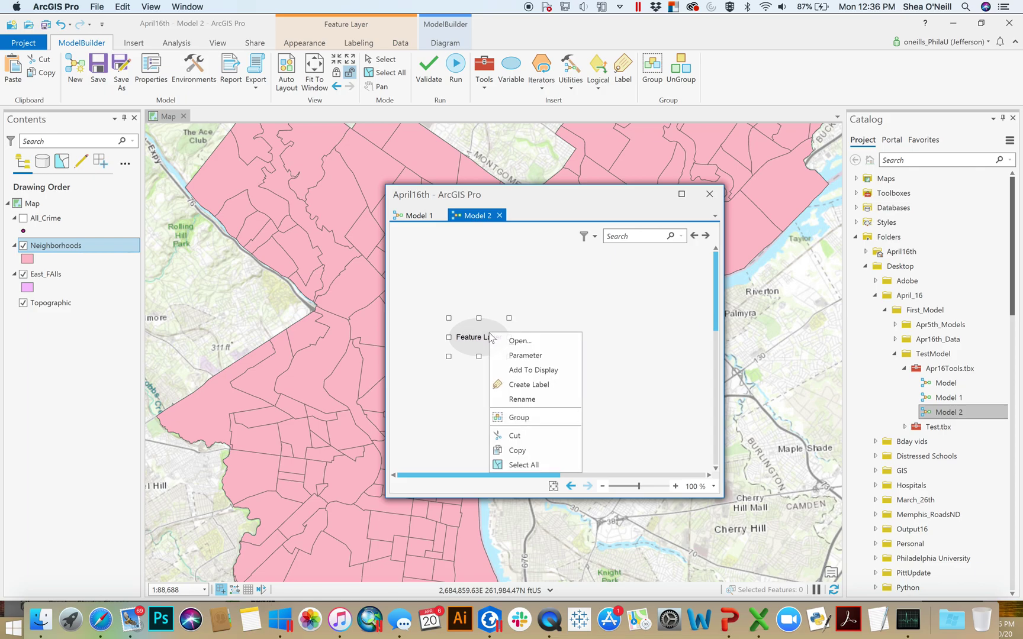
pyautogui.click(528, 400)
pyautogui.moveTo(500, 329); pyautogui.dragTo(416, 320)
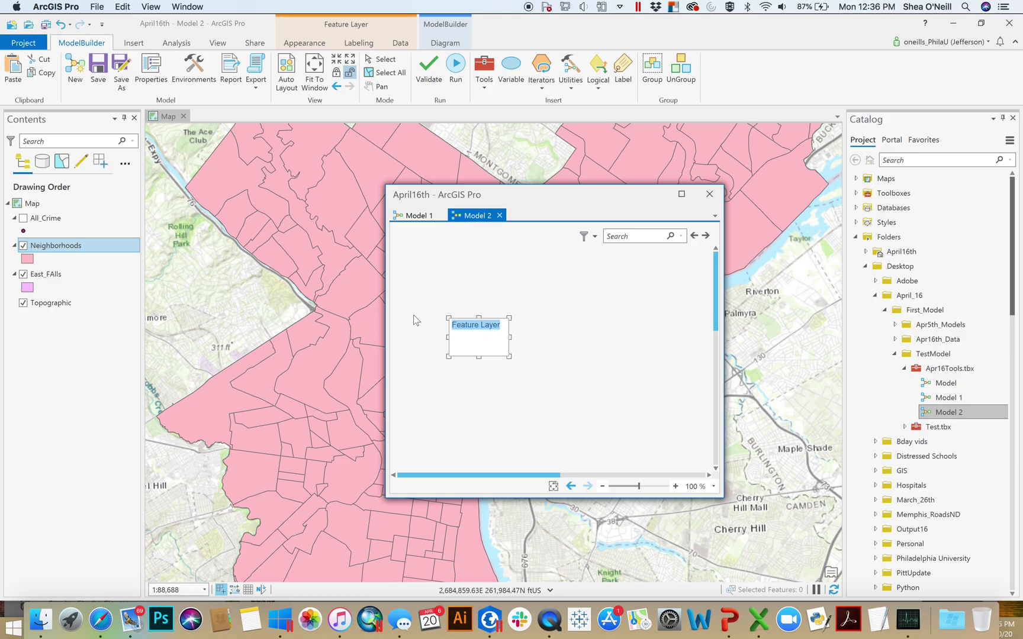
pyautogui.write('Input Feature Layer')
pyautogui.click(564, 331)
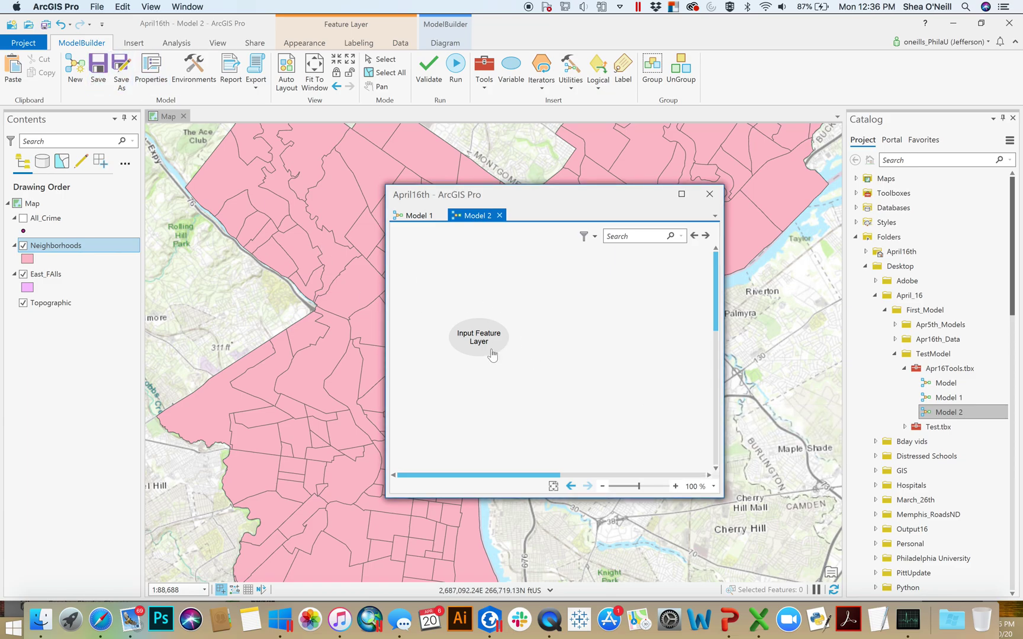
pyautogui.rightClick(472, 339)
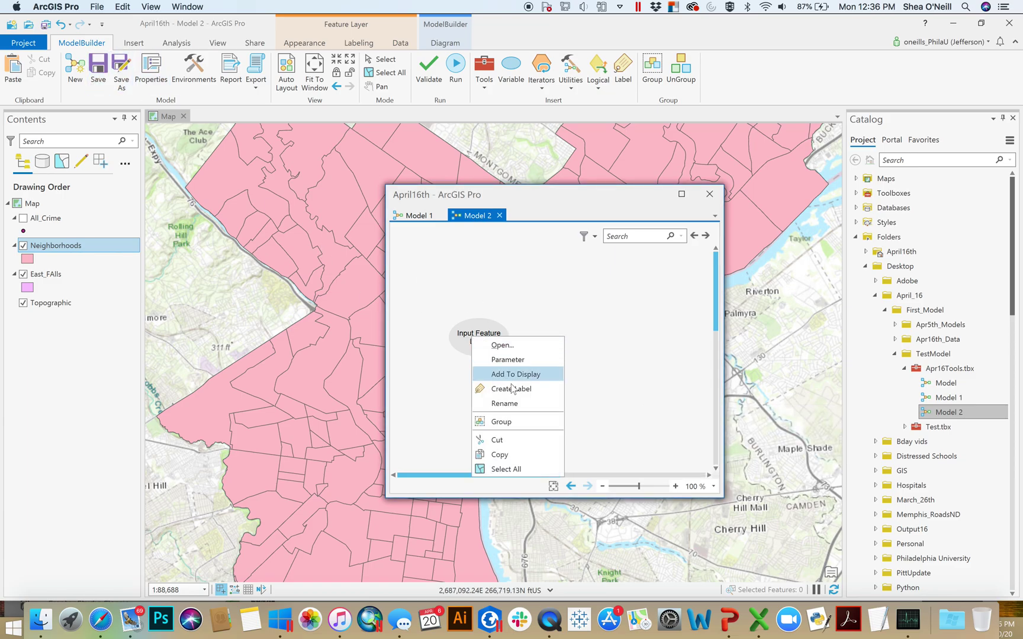
pyautogui.click(519, 362)
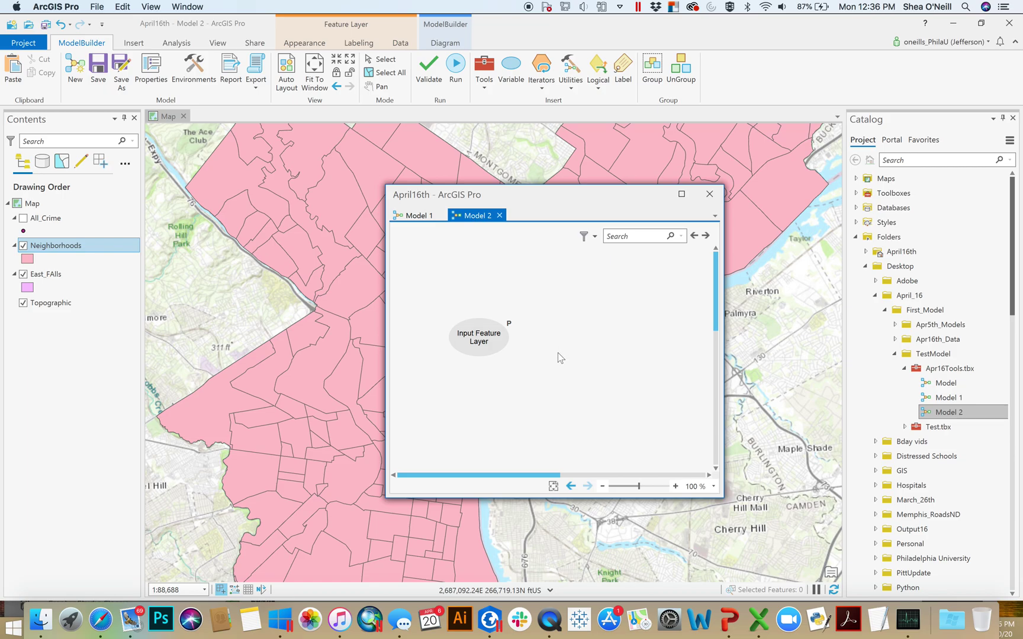
# Add the Dissolve tool to Model 2 by searching 'diss'.
pyautogui.click(485, 76)
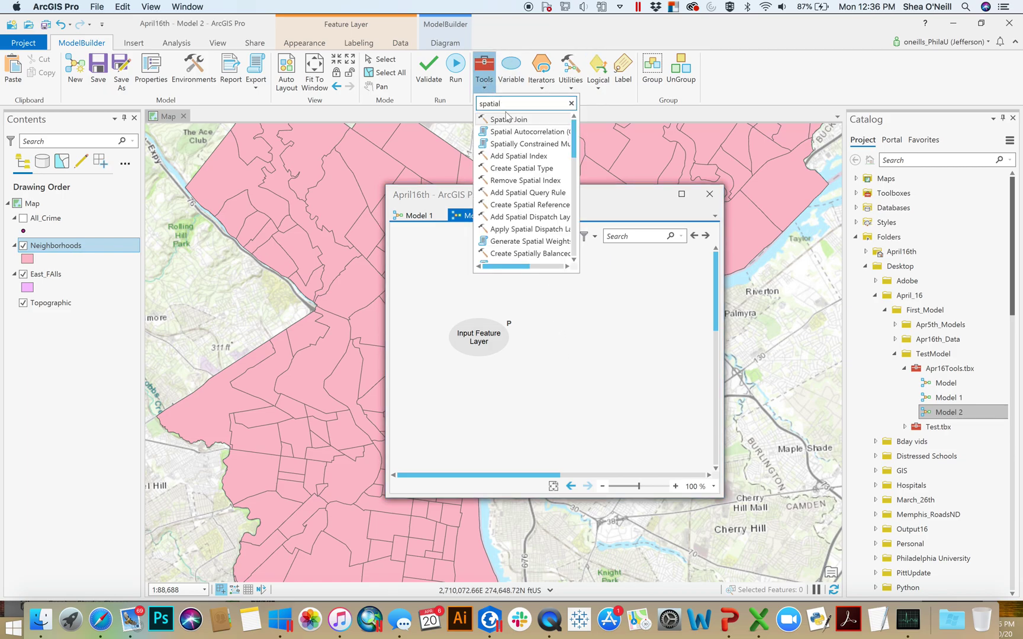
pyautogui.moveTo(512, 103); pyautogui.dragTo(459, 106)
pyautogui.write('dissolve')
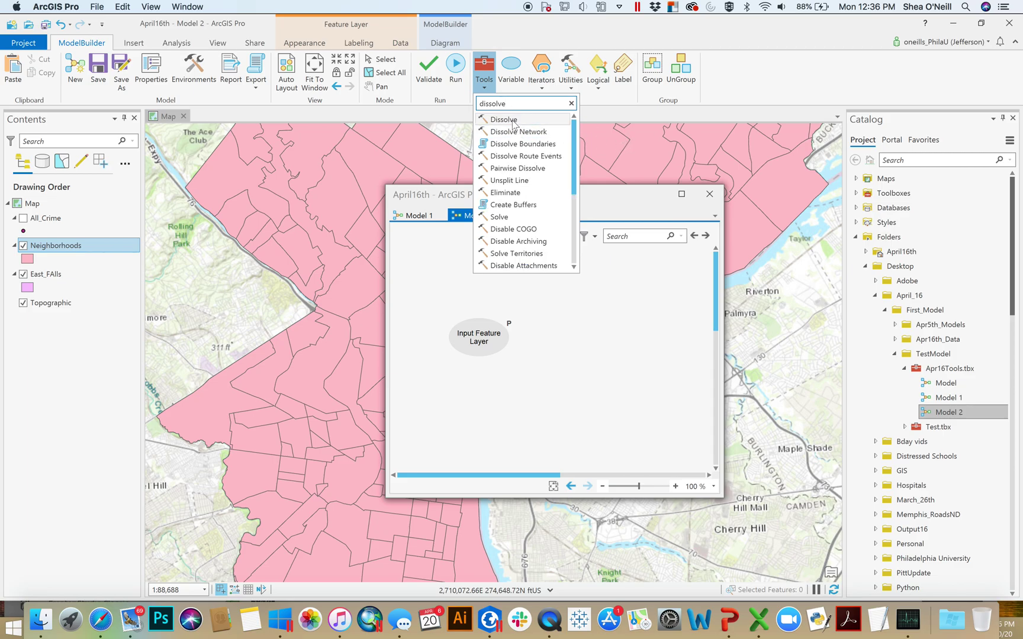
pyautogui.click(513, 120)
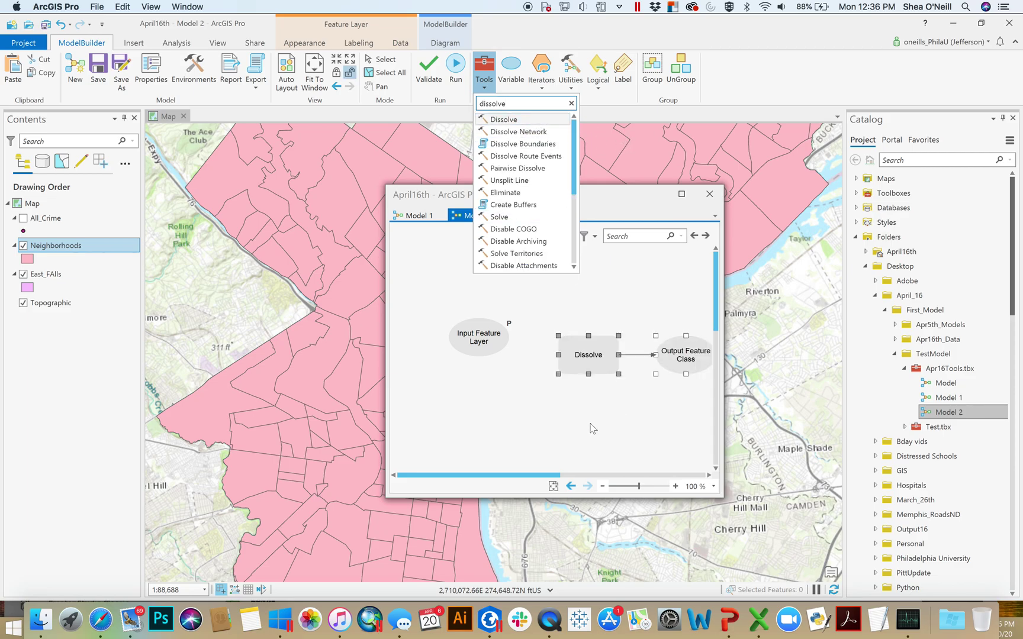
# Arrange Dissolve and its Output Feature Class beside the input and widen the window.
pyautogui.click(589, 423)
pyautogui.click(587, 355)
pyautogui.moveTo(586, 356); pyautogui.dragTo(554, 339)
pyautogui.click(658, 355)
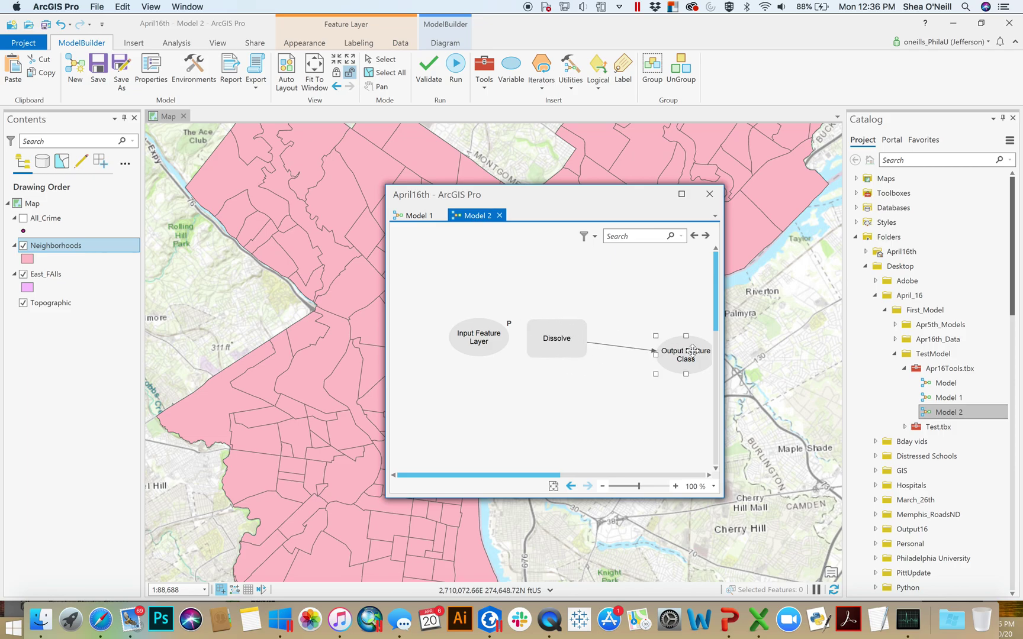
pyautogui.moveTo(690, 357); pyautogui.dragTo(651, 340)
pyautogui.click(636, 396)
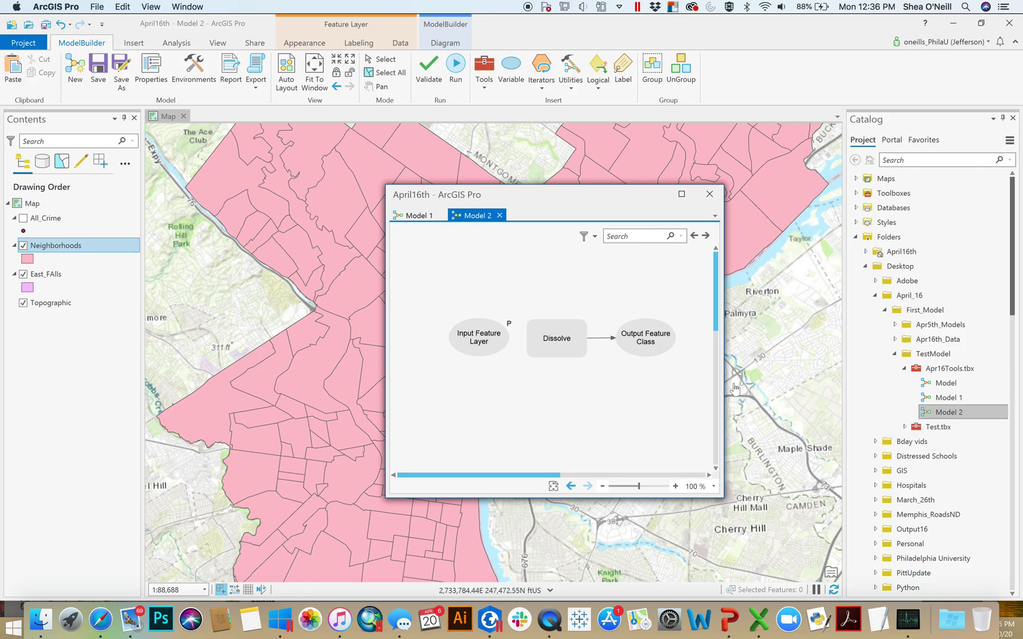
pyautogui.moveTo(724, 379); pyautogui.dragTo(803, 378)
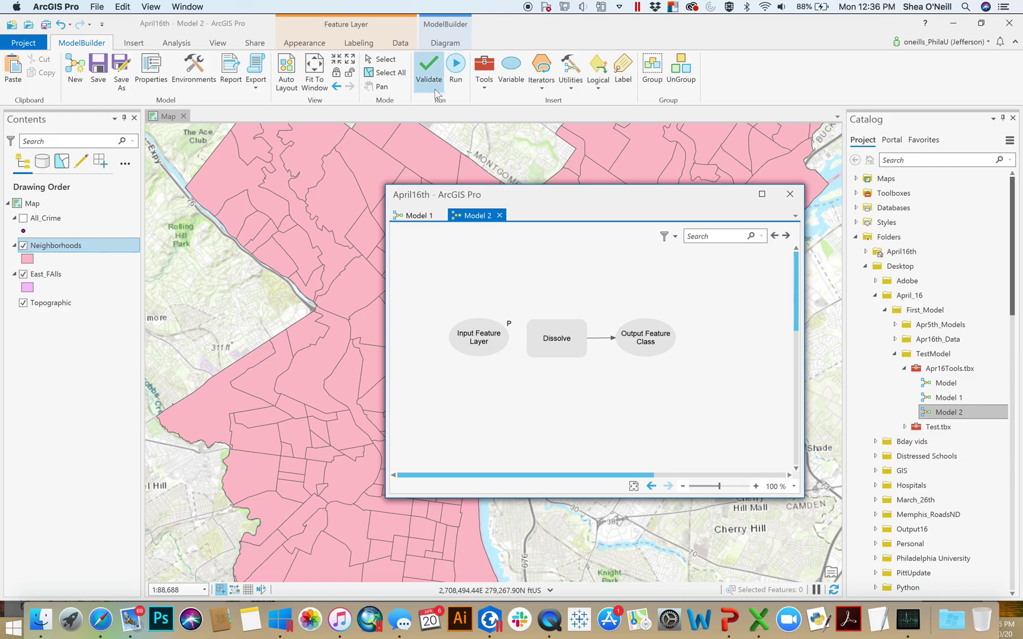
# Connect Input Feature Layer to Dissolve as its Input Features.
pyautogui.moveTo(510, 65); pyautogui.dragTo(537, 338)
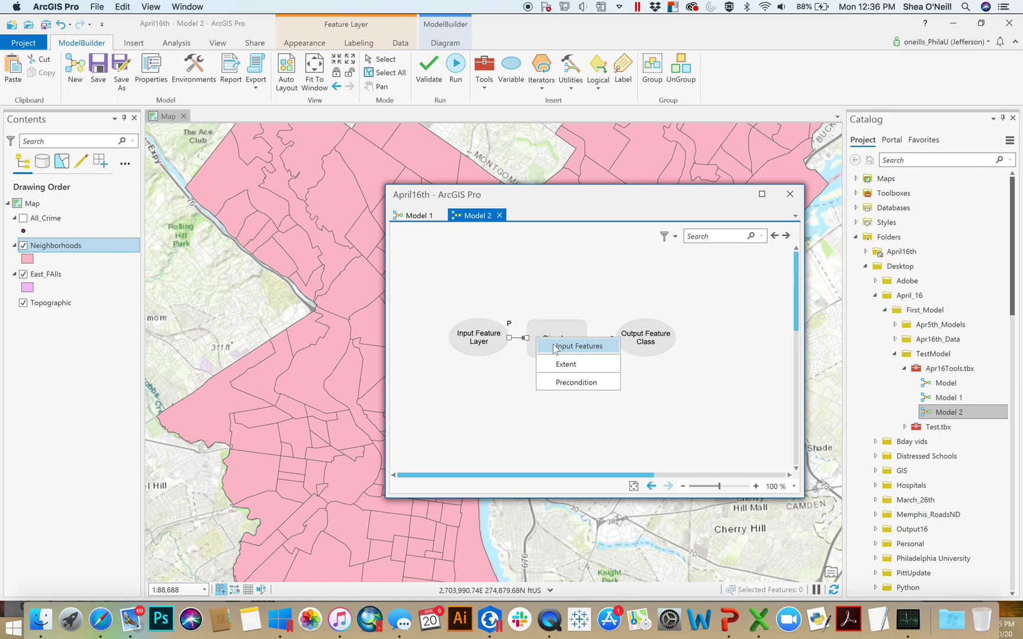
pyautogui.click(555, 347)
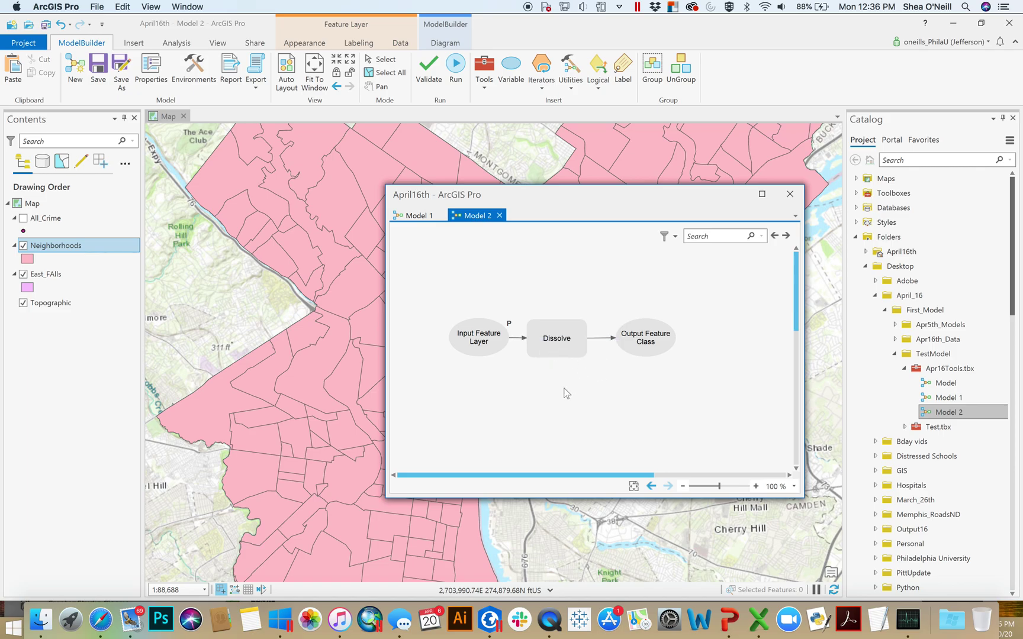
pyautogui.moveTo(566, 342)
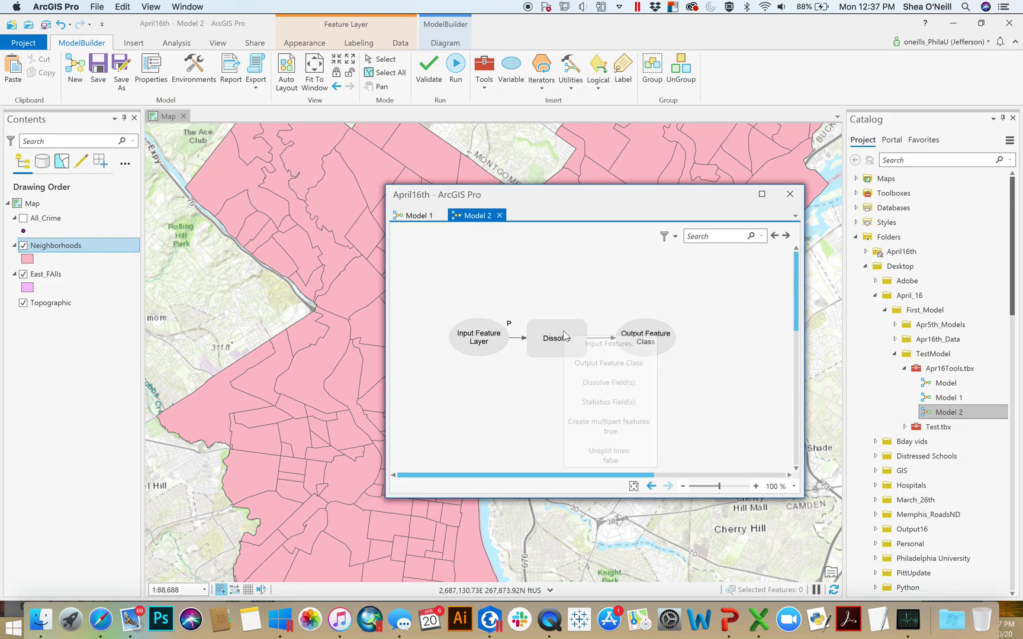
# Create a Dissolve Field(s) variable from Dissolve's parameters and place it above the tool.
pyautogui.rightClick(564, 336)
pyautogui.moveTo(608, 375)
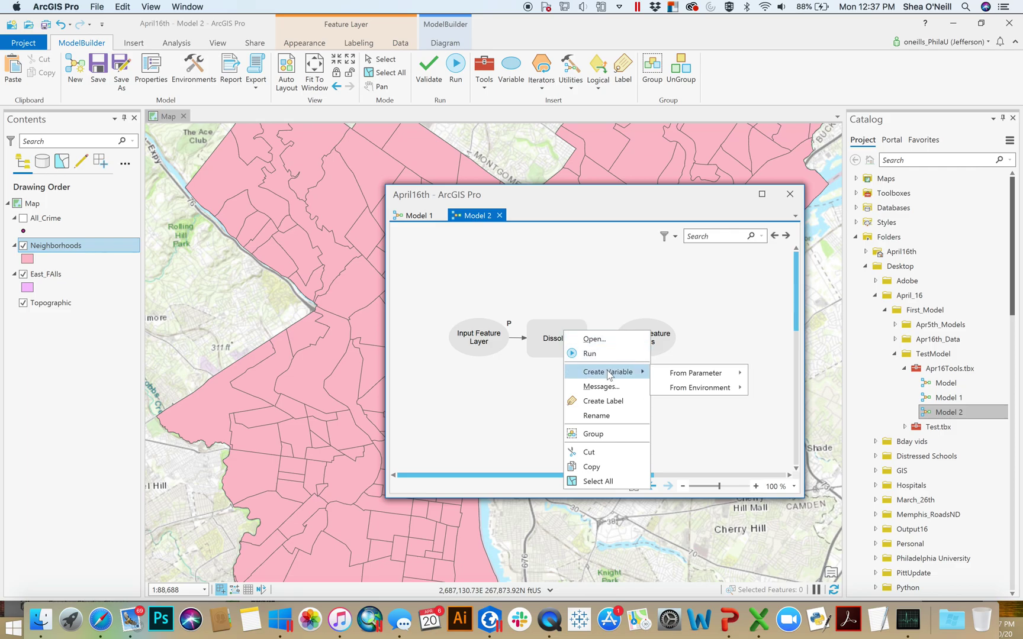
pyautogui.moveTo(739, 377)
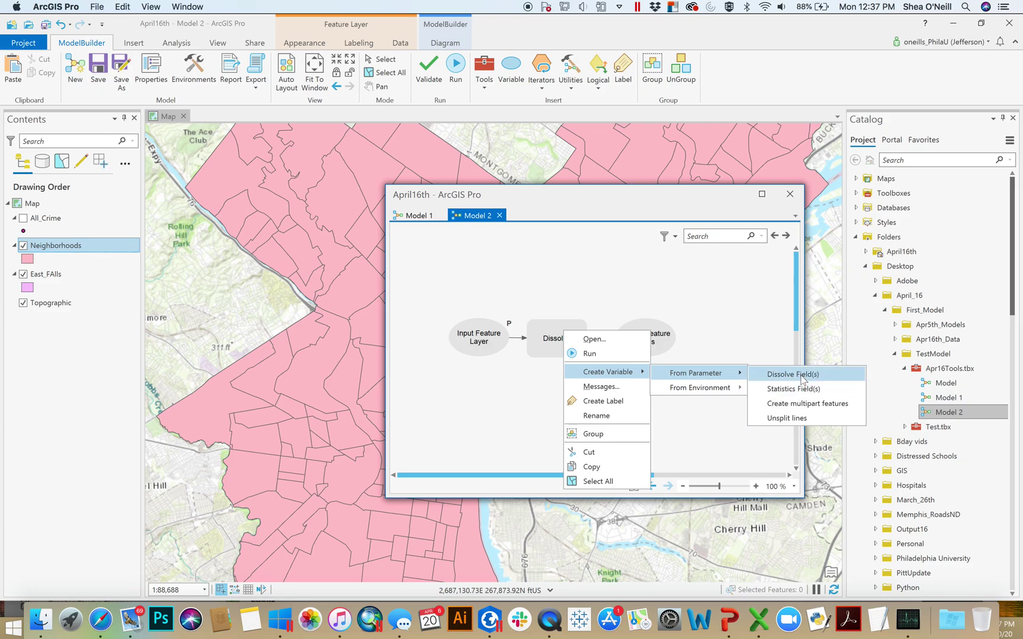
pyautogui.click(803, 380)
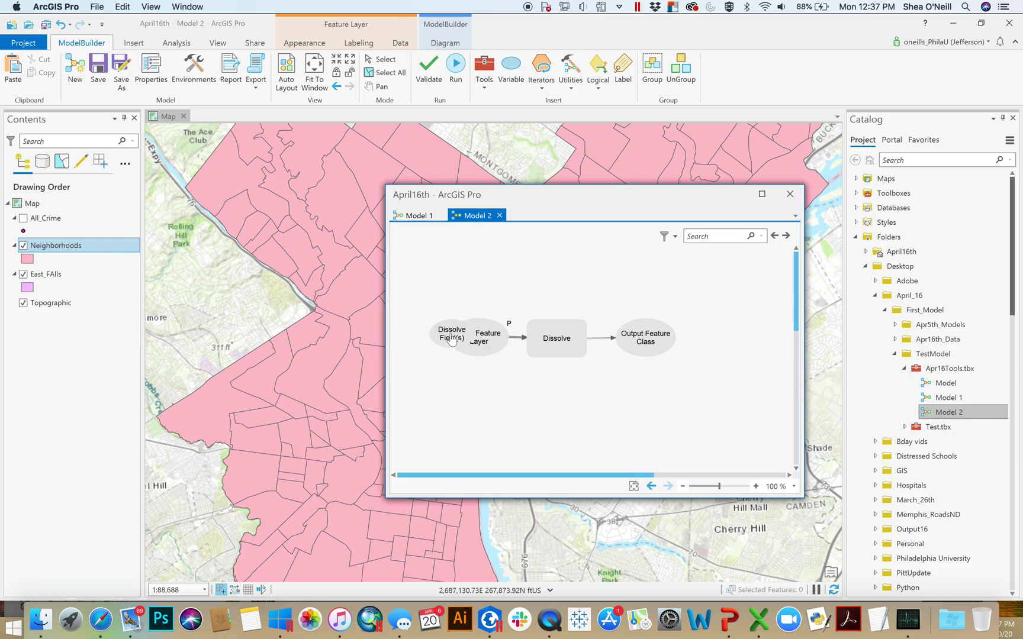
pyautogui.moveTo(452, 339); pyautogui.dragTo(578, 289)
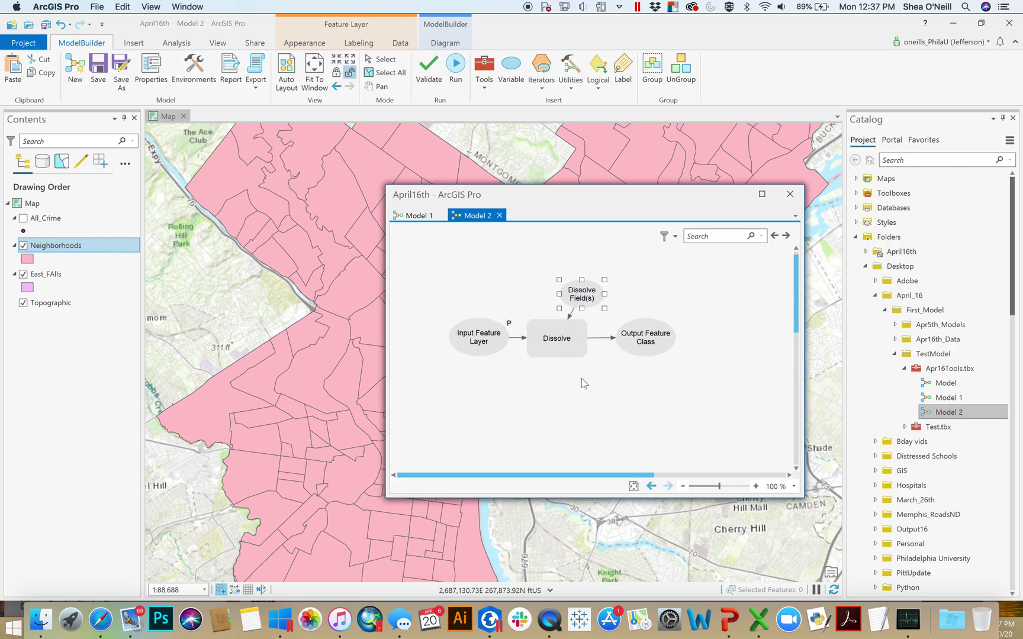
pyautogui.click(582, 397)
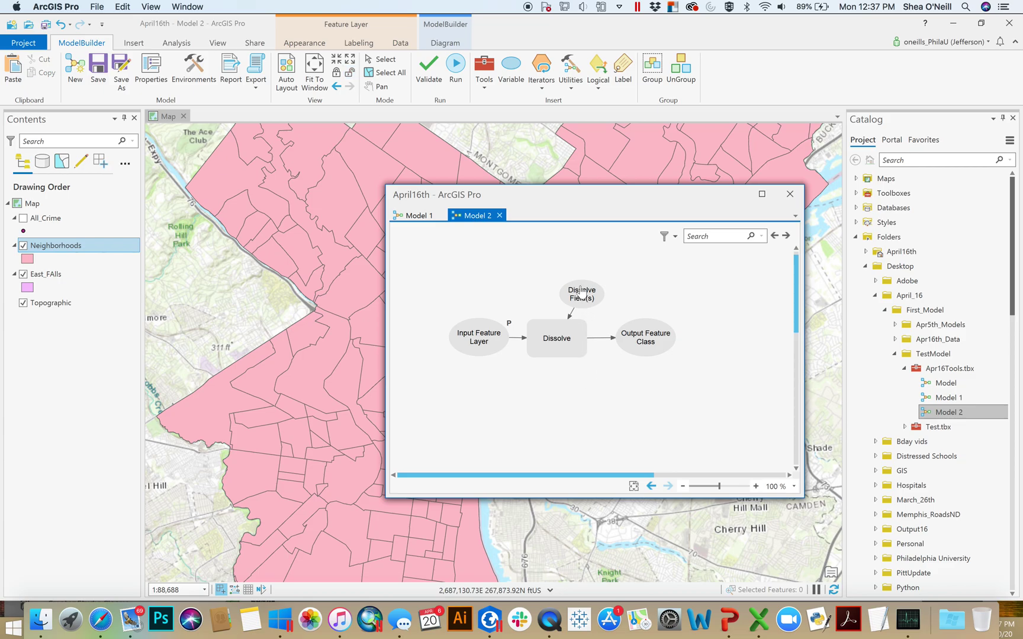
# Mark Dissolve Field(s) as a model parameter and save Model 2.
pyautogui.click(583, 292)
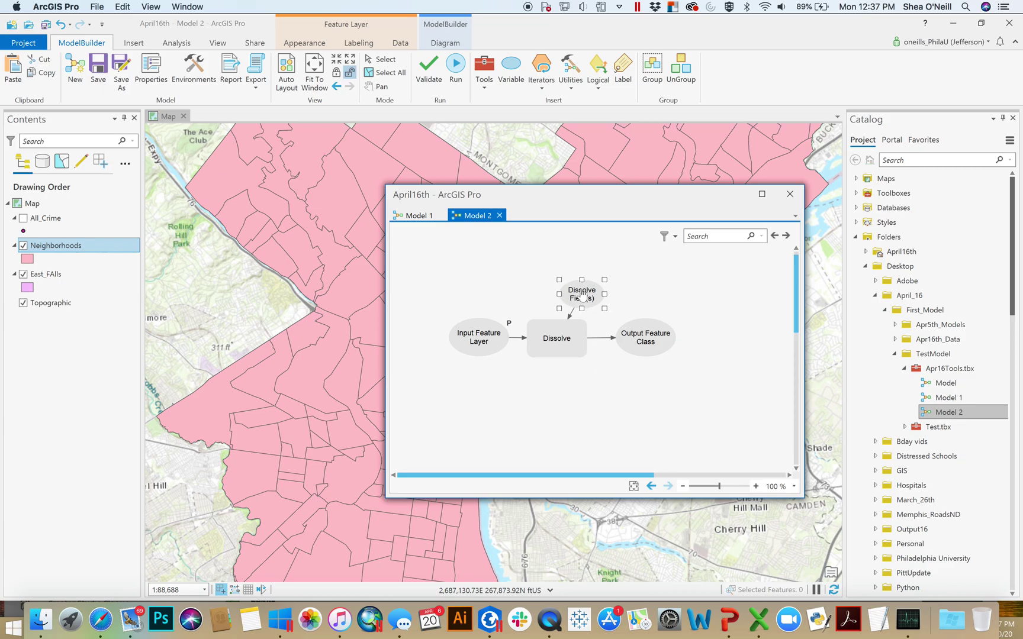
pyautogui.rightClick(584, 291)
pyautogui.click(617, 312)
pyautogui.click(627, 385)
pyautogui.click(98, 73)
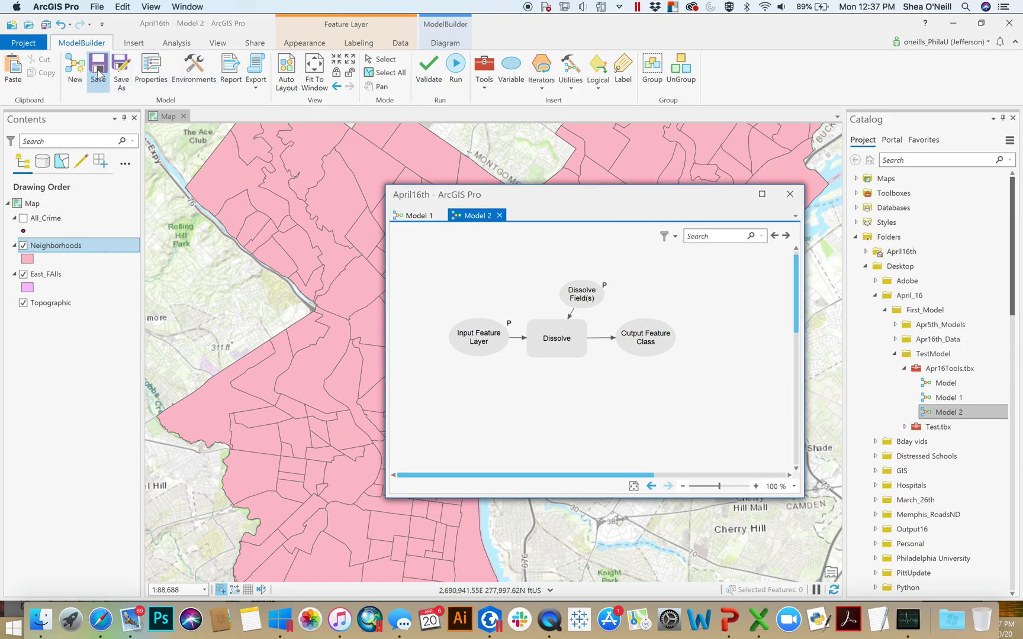
pyautogui.click(944, 414)
pyautogui.doubleClick(944, 414)
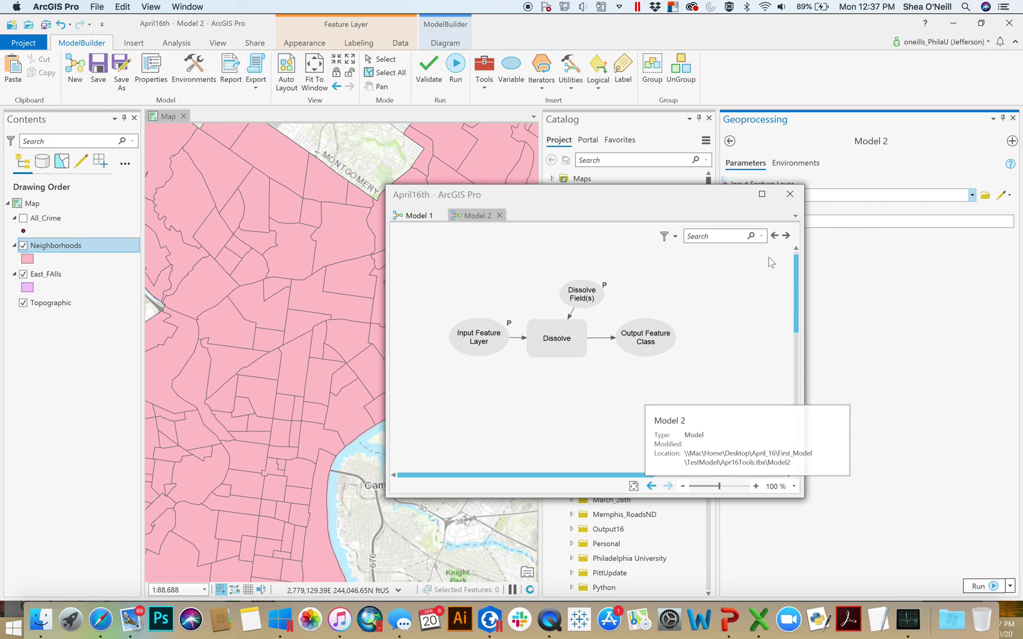
pyautogui.moveTo(606, 206); pyautogui.dragTo(495, 214)
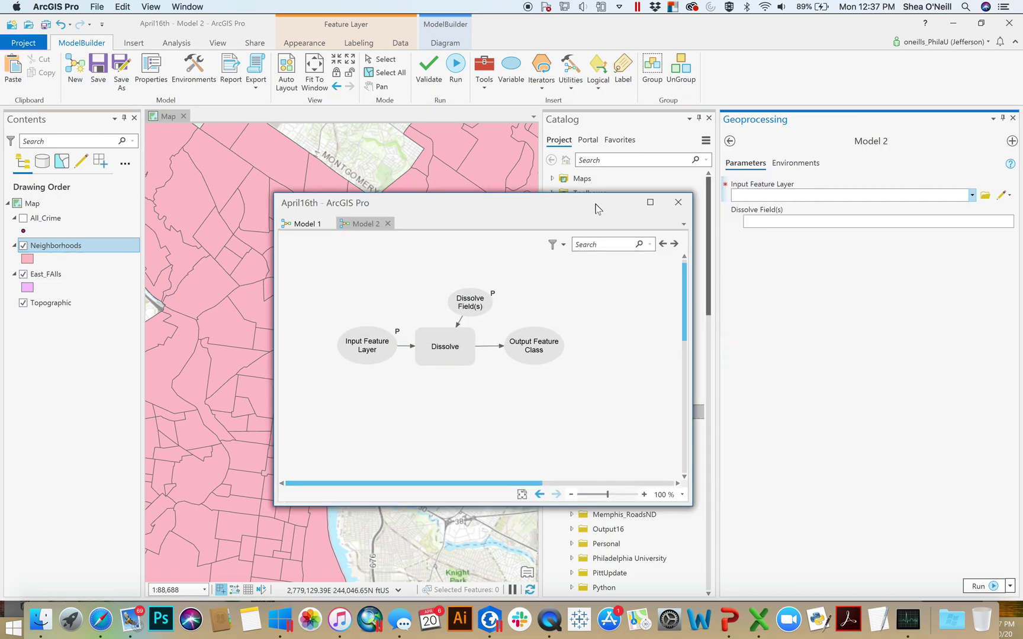
pyautogui.click(972, 195)
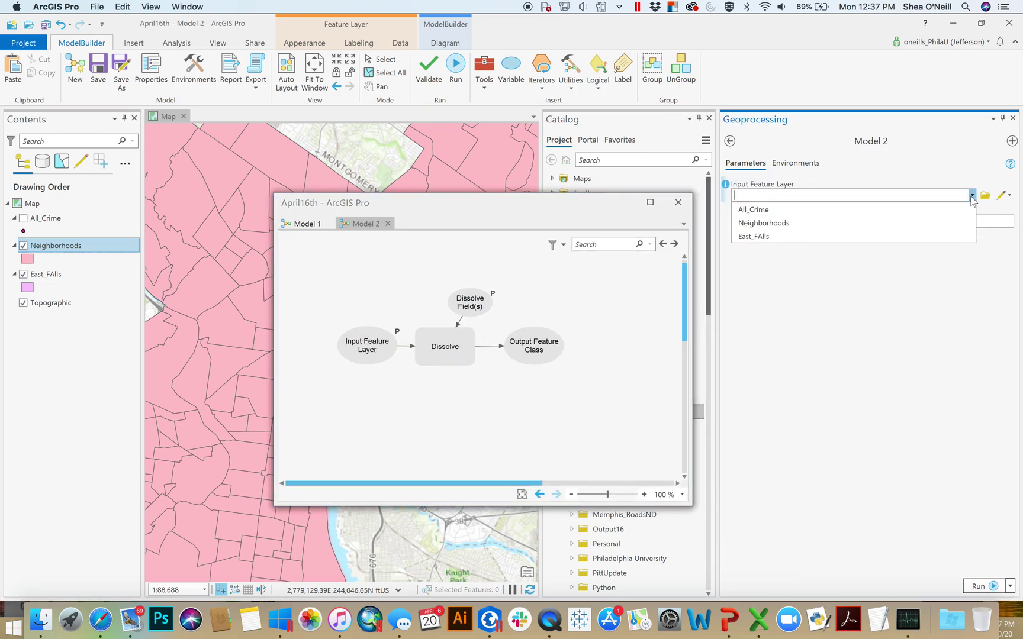
pyautogui.click(913, 228)
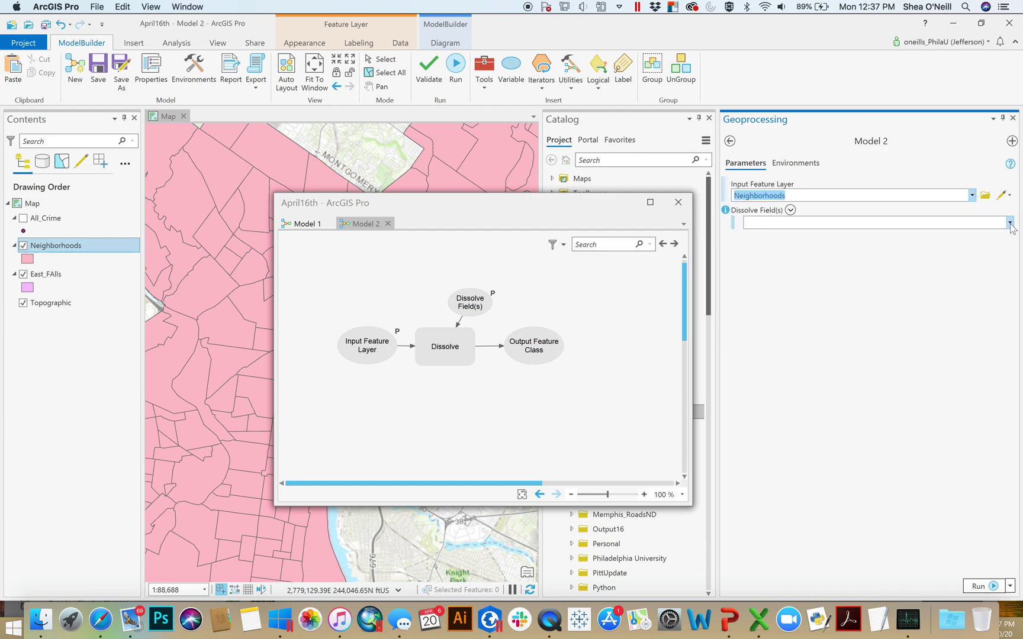
pyautogui.click(1010, 223)
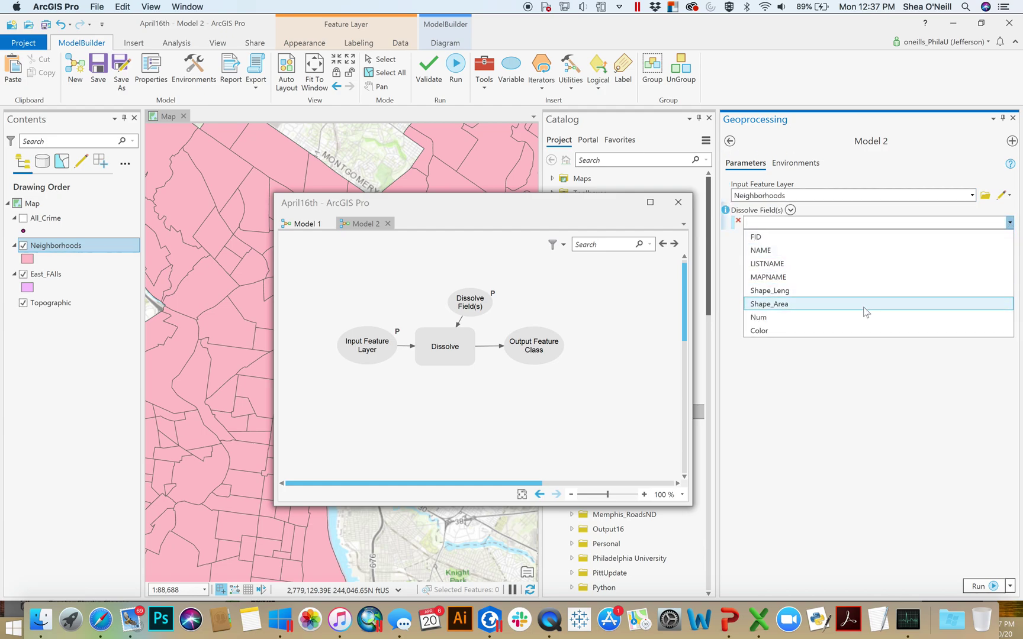
pyautogui.click(851, 431)
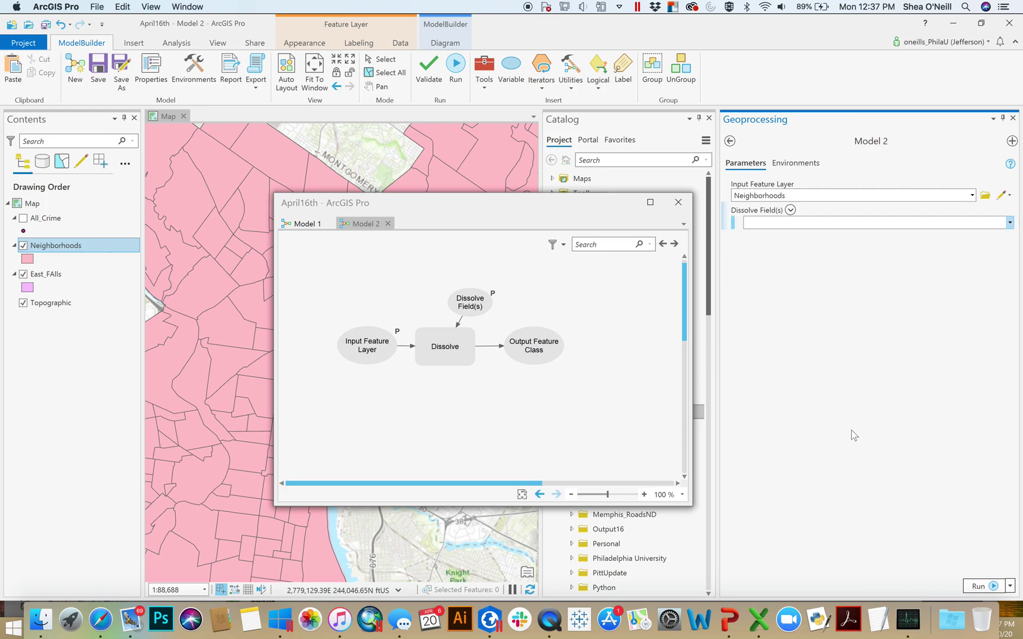
pyautogui.click(1013, 117)
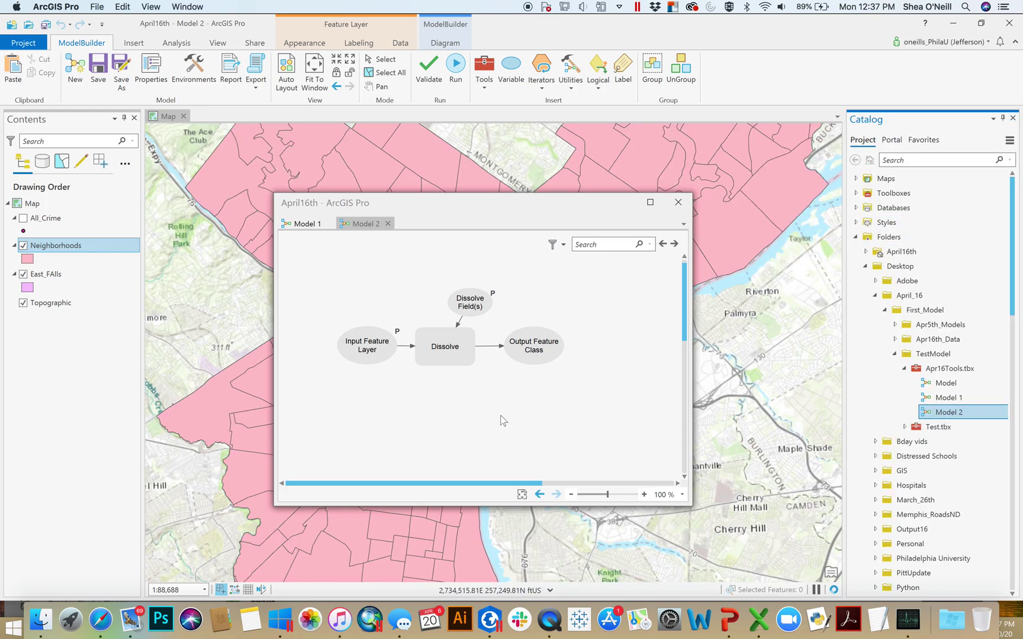
# Align Dissolve Field(s) directly above Dissolve and widen the model window.
pyautogui.click(498, 425)
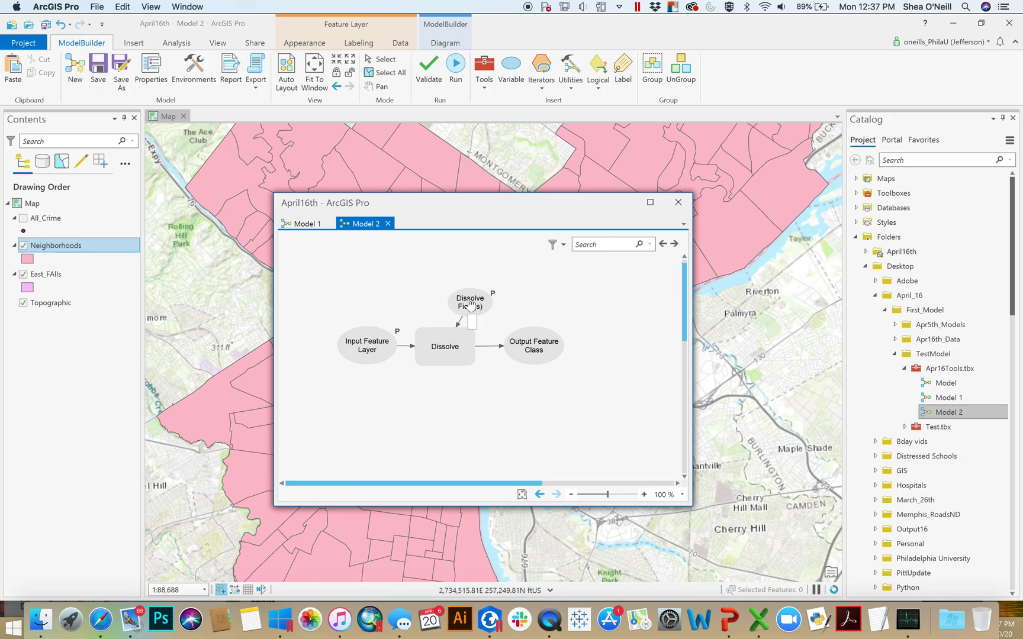
pyautogui.moveTo(466, 302); pyautogui.dragTo(444, 294)
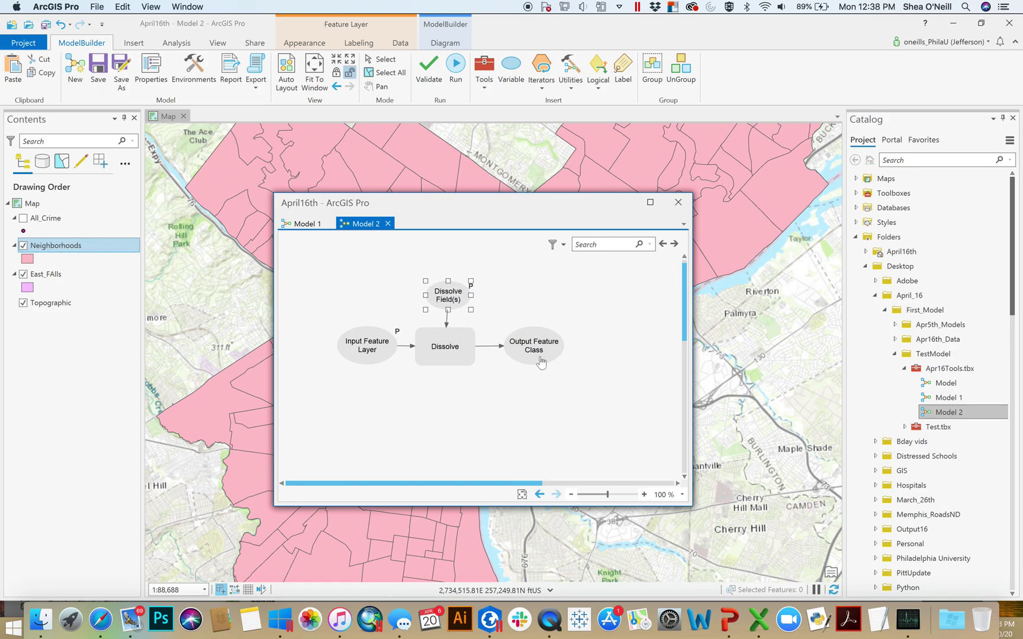
pyautogui.click(541, 346)
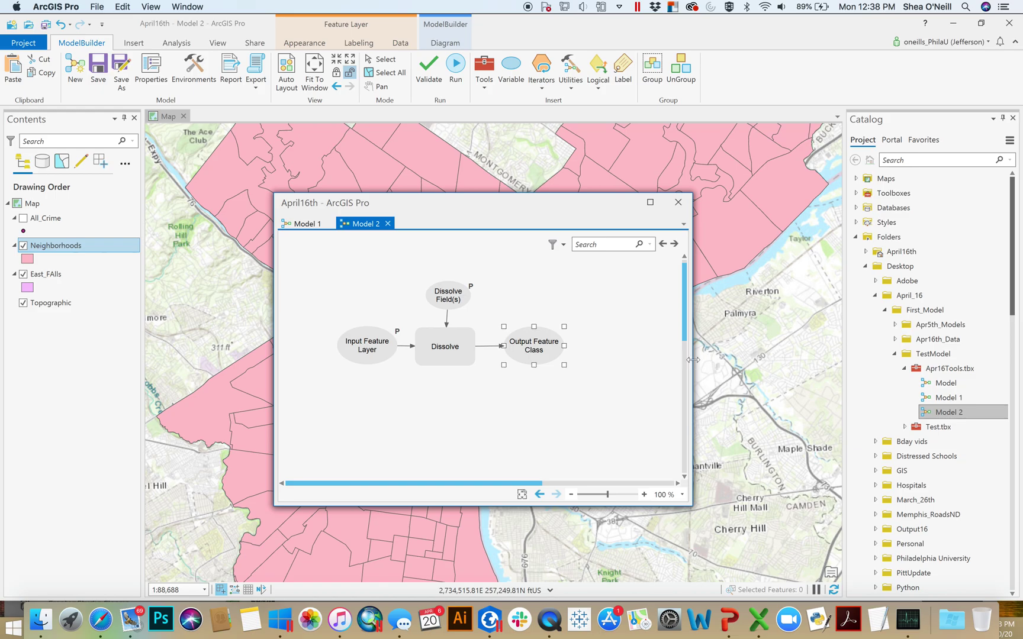
pyautogui.moveTo(694, 360); pyautogui.dragTo(801, 361)
pyautogui.click(658, 373)
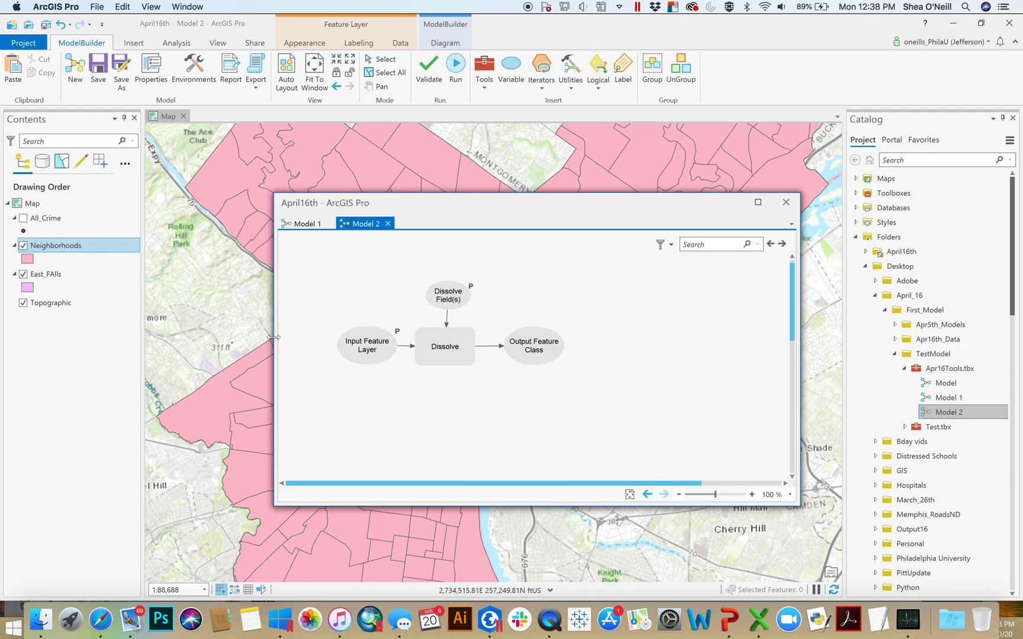
# Set the Dissolve Output Feature Class path to memory/diss.
pyautogui.click(536, 351)
pyautogui.doubleClick(536, 349)
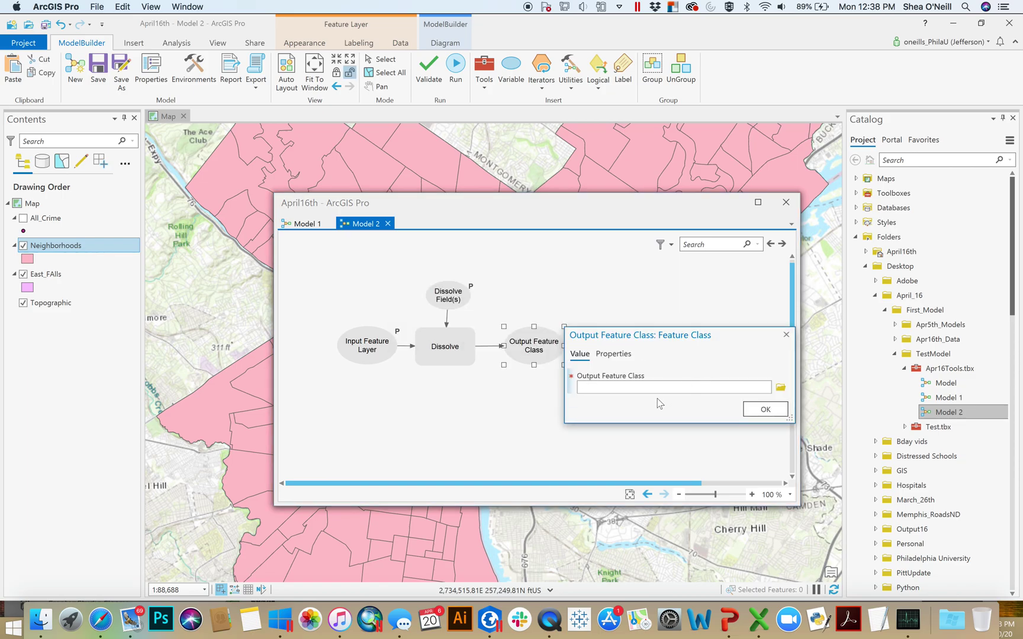
pyautogui.write('memory/diss')
pyautogui.click(765, 409)
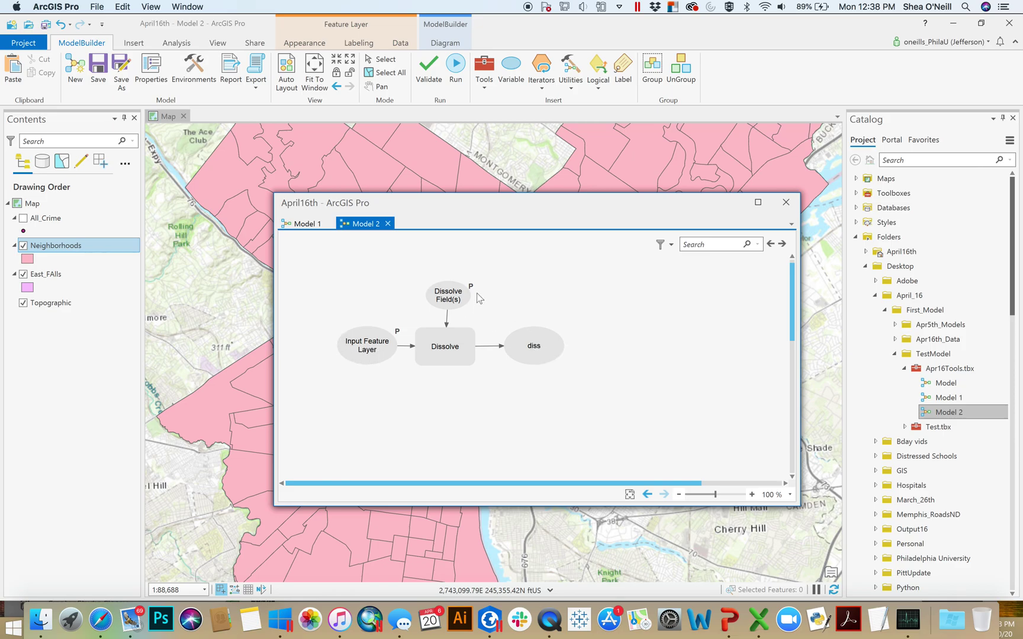
# Add the Spatial Join tool to Model 2 by searching 'spatial j'.
pyautogui.moveTo(487, 367)
pyautogui.click(485, 86)
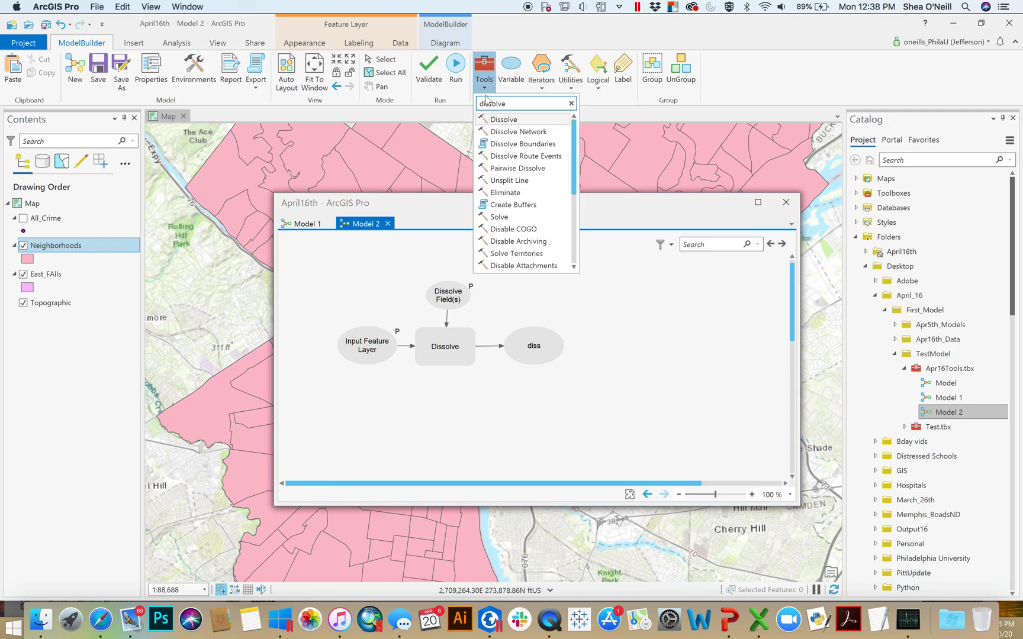
pyautogui.write('spatial j')
pyautogui.click(524, 121)
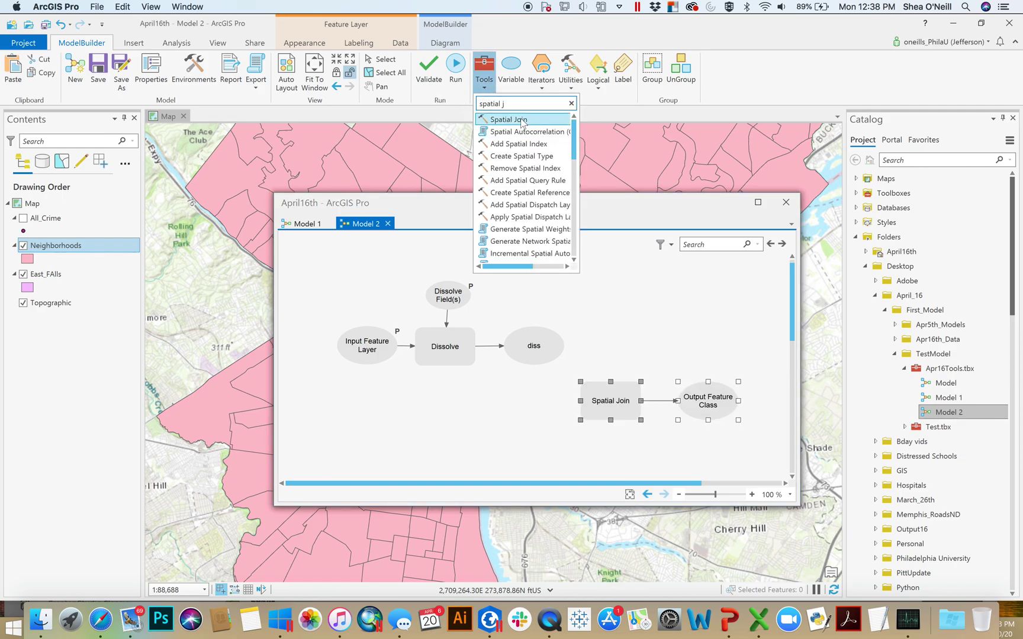
# Place Spatial Join below diss with its Output Feature Class alongside, and raise the window.
pyautogui.click(612, 402)
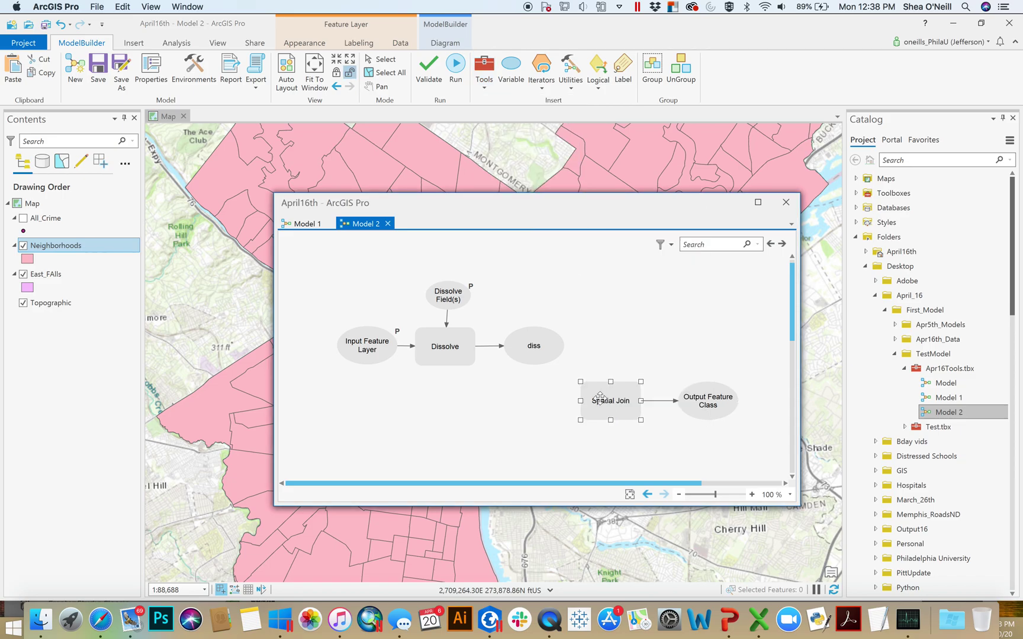
pyautogui.moveTo(599, 403); pyautogui.dragTo(532, 408)
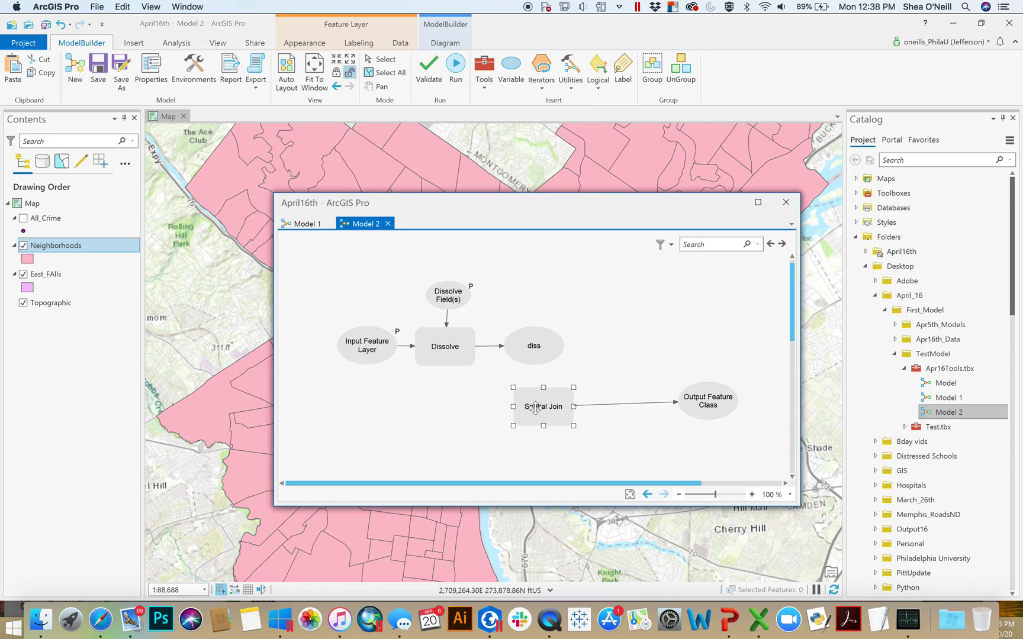
pyautogui.moveTo(708, 399); pyautogui.dragTo(625, 406)
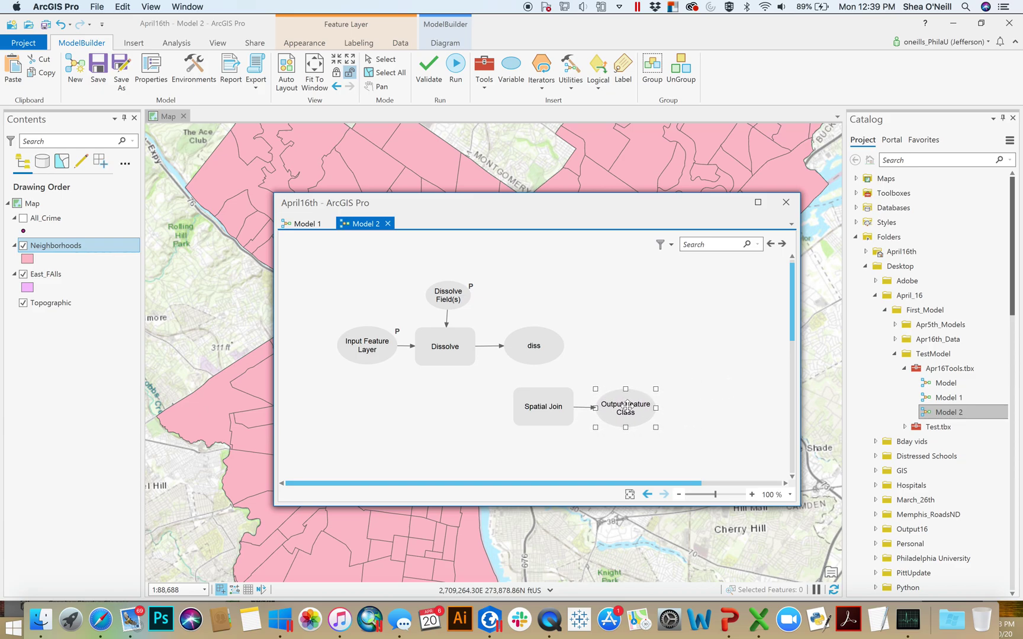
pyautogui.click(644, 359)
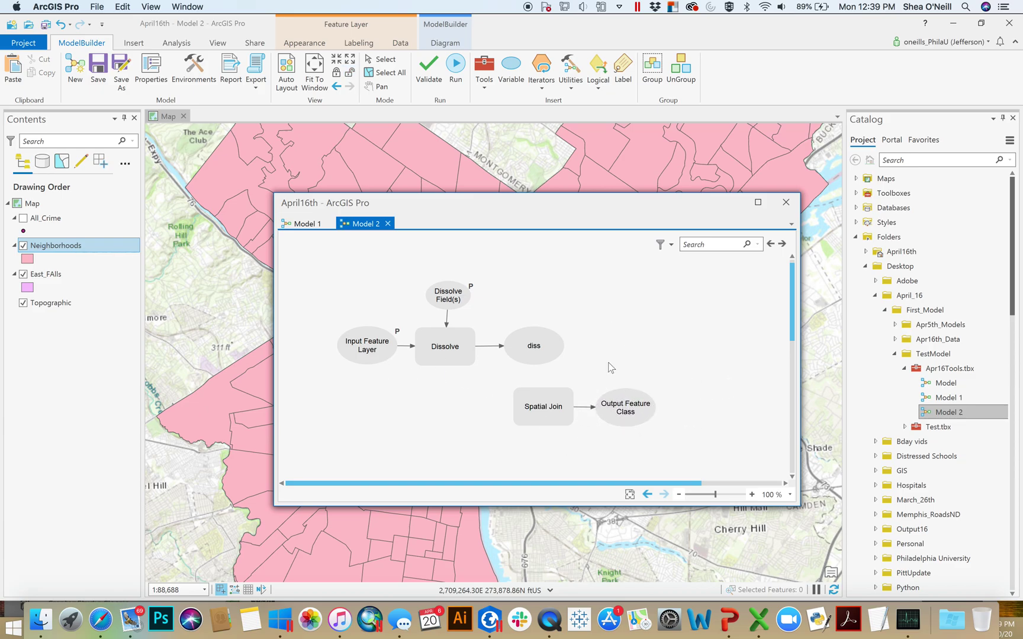
pyautogui.moveTo(596, 203); pyautogui.dragTo(603, 155)
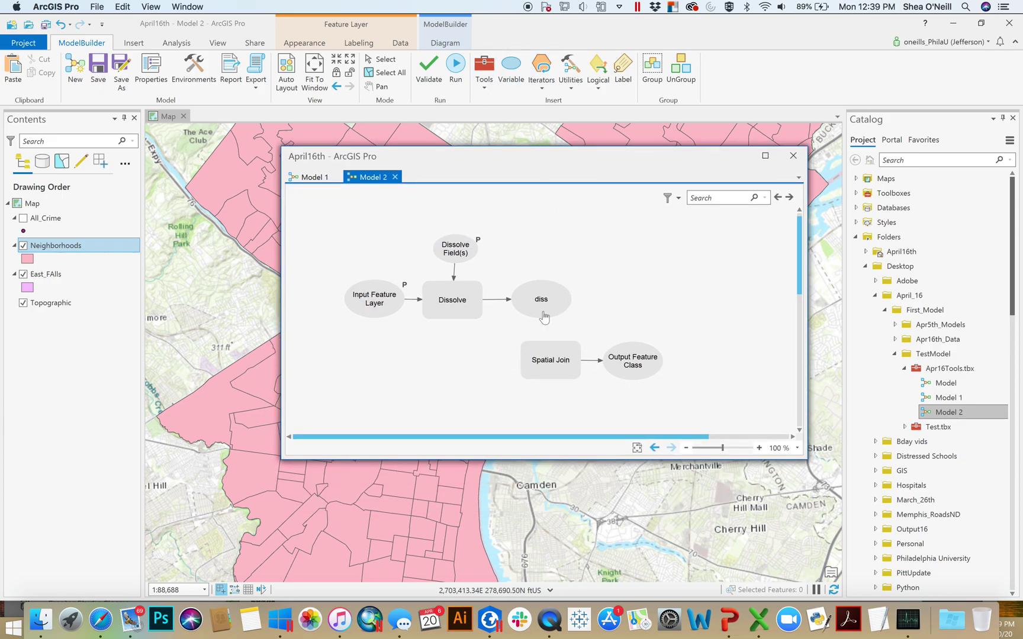
# Connect diss to Spatial Join as its Target Features.
pyautogui.moveTo(553, 303); pyautogui.dragTo(560, 352)
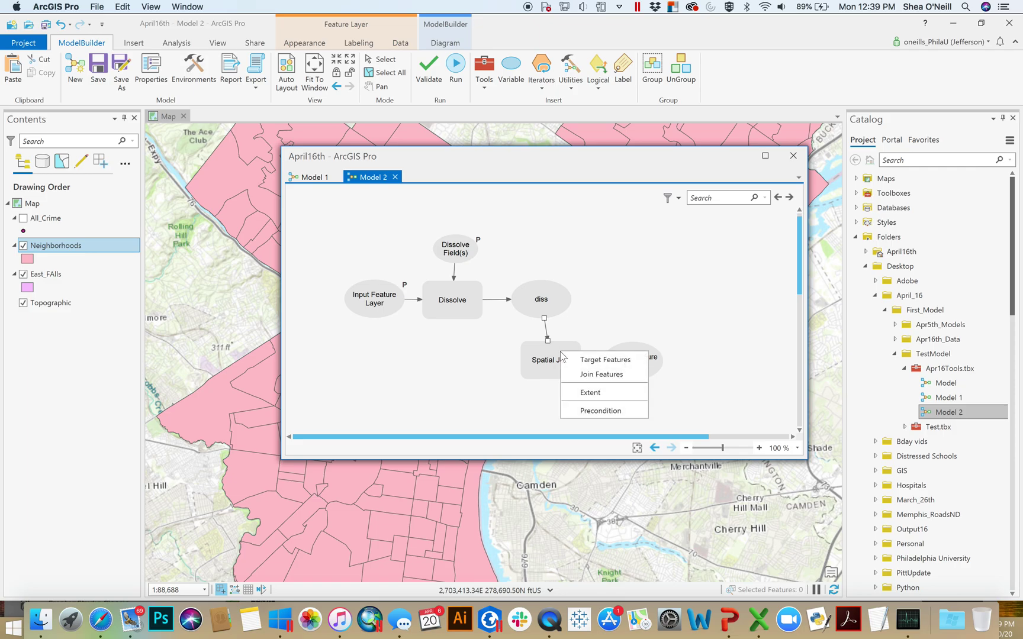
pyautogui.click(582, 367)
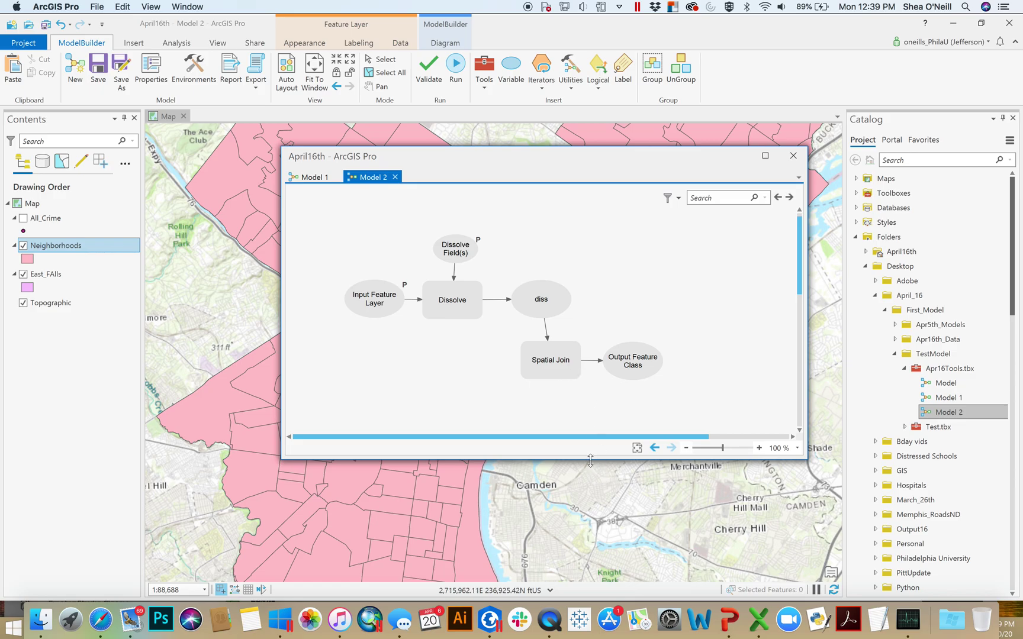
pyautogui.moveTo(591, 460); pyautogui.dragTo(592, 482)
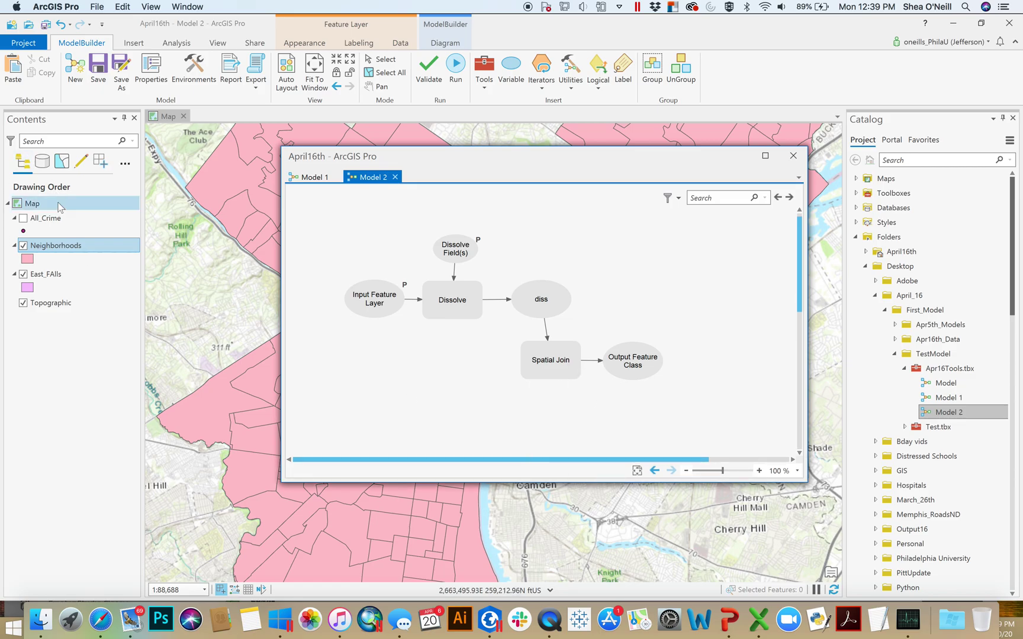
# Create another Feature Layer variable in the model diagram.
pyautogui.rightClick(551, 394)
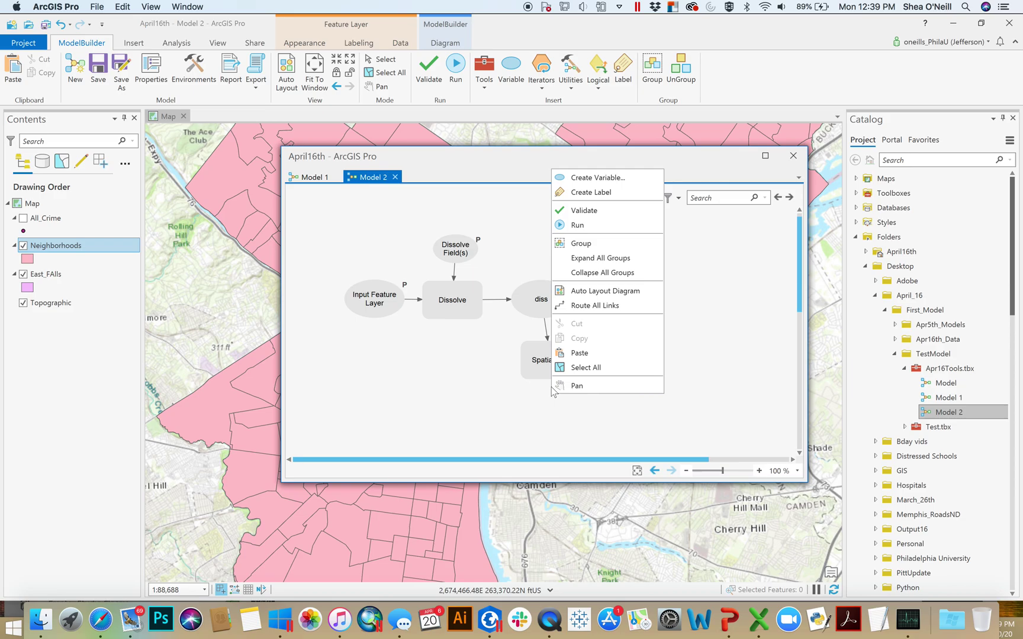
pyautogui.click(590, 178)
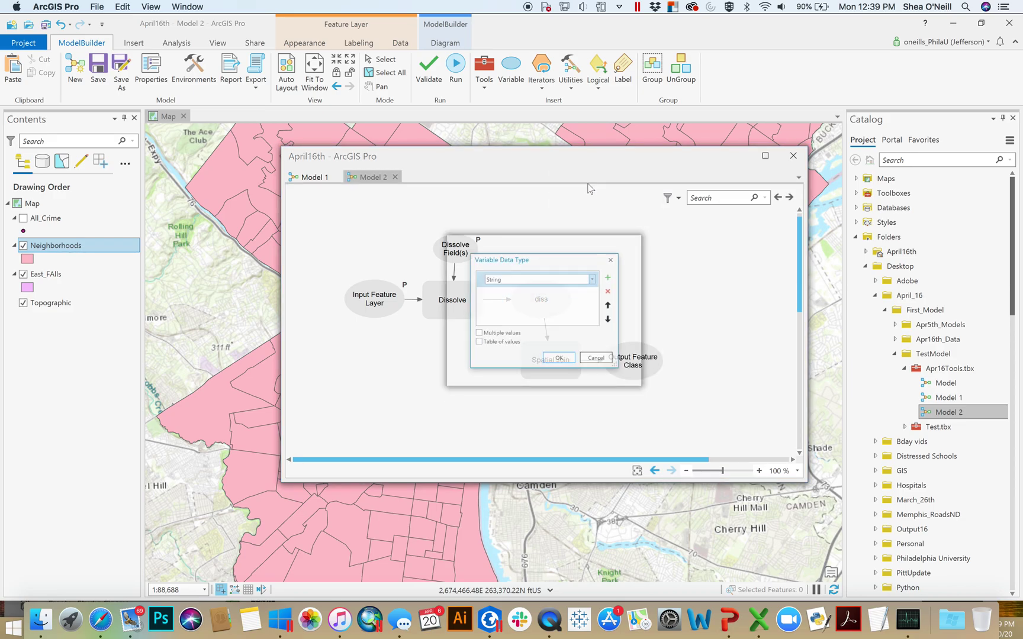
pyautogui.click(606, 271)
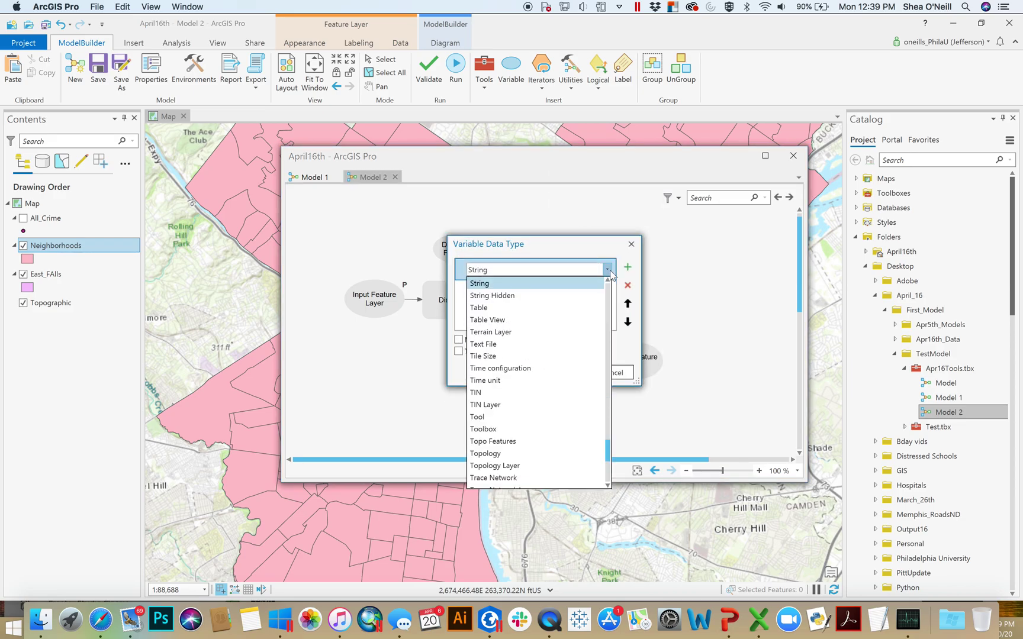
pyautogui.moveTo(609, 437); pyautogui.dragTo(603, 352)
pyautogui.click(502, 325)
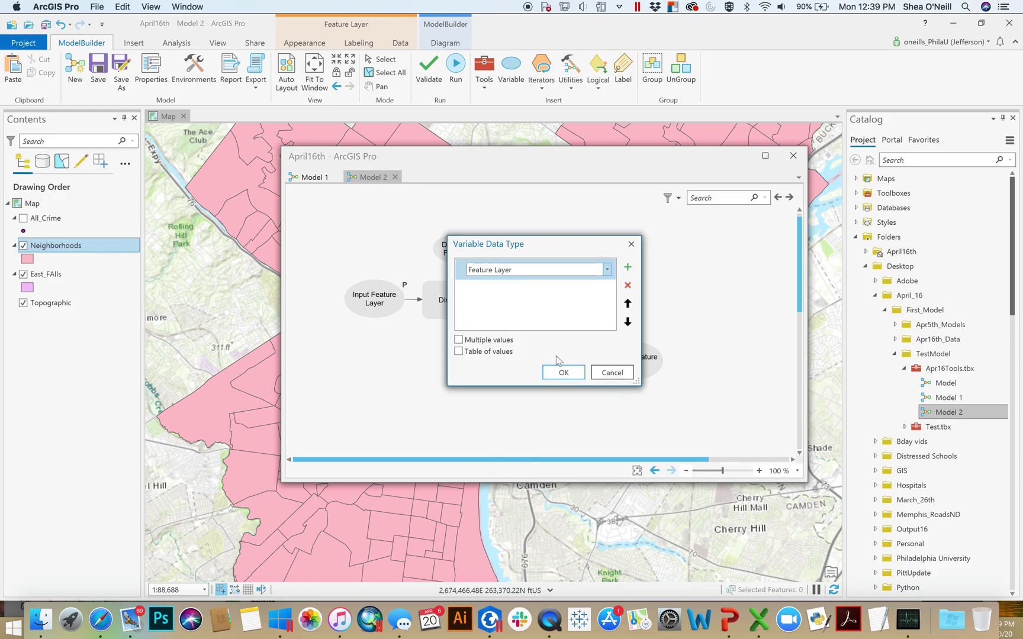
pyautogui.click(572, 377)
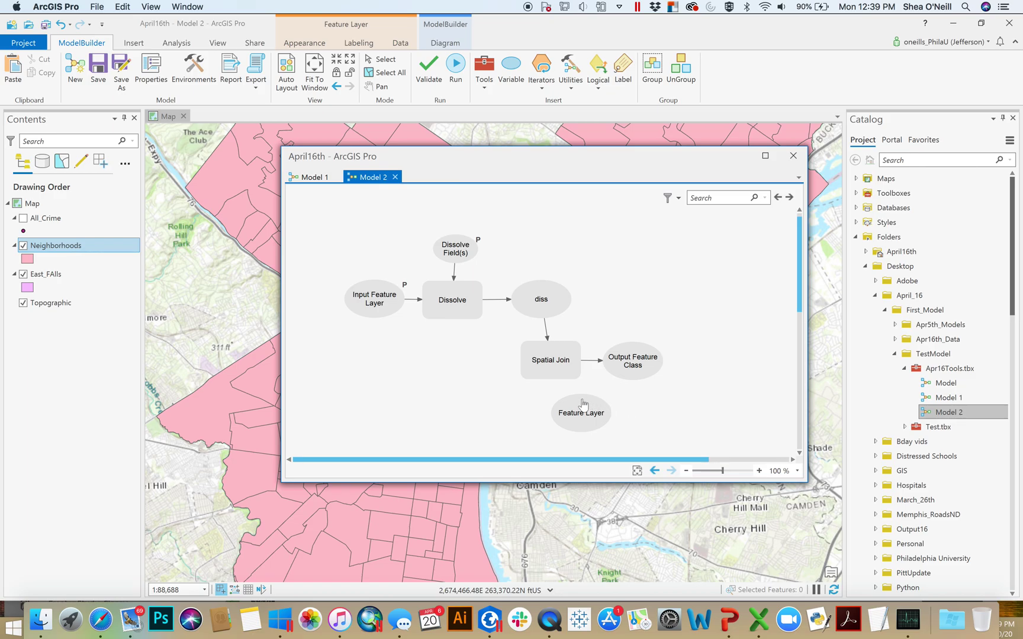
# Rename the variable 'Join Layer' and connect it to Spatial Join as Join Features.
pyautogui.rightClick(583, 400)
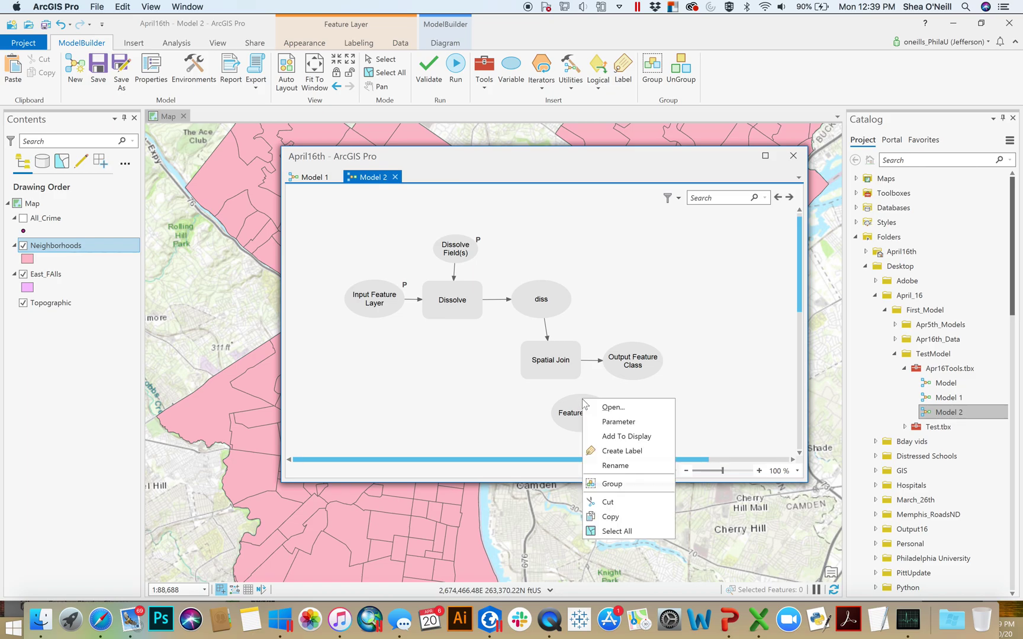
pyautogui.click(633, 465)
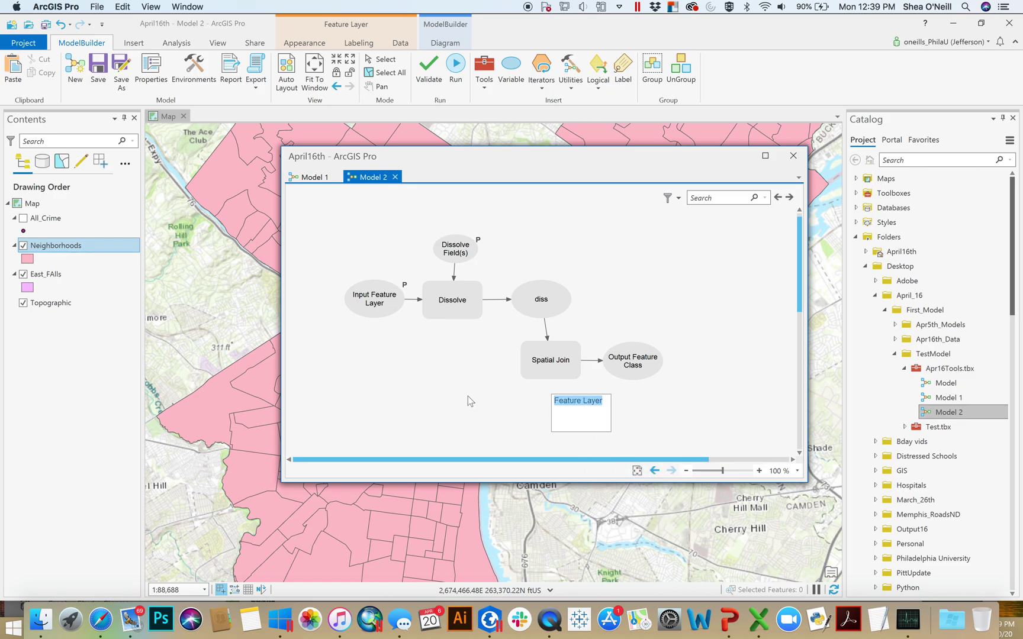
pyautogui.write('Join Layer')
pyautogui.press('Return')
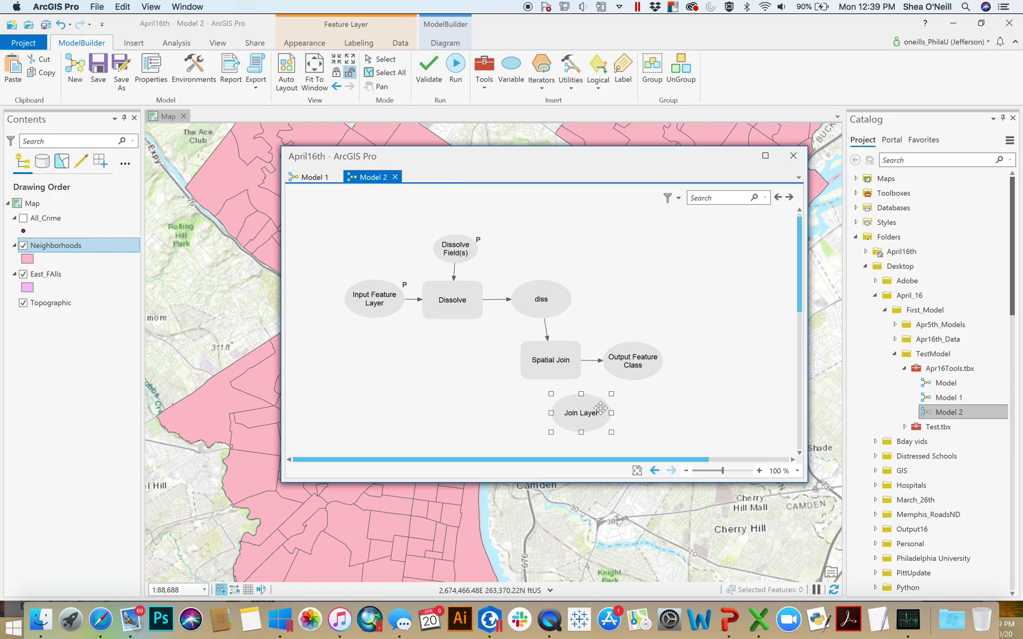
pyautogui.moveTo(560, 408); pyautogui.dragTo(555, 375)
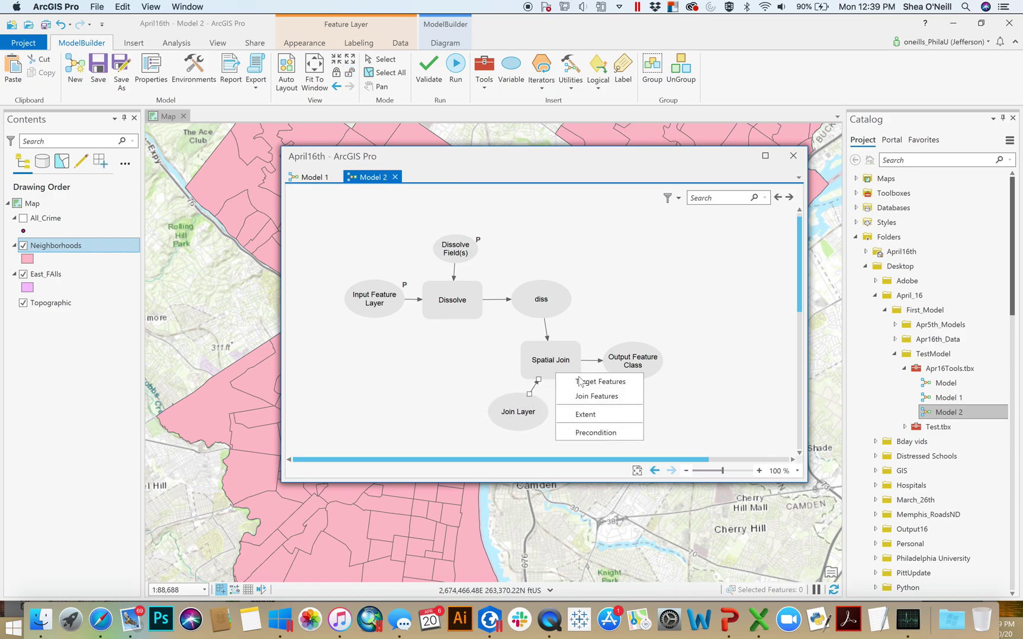
pyautogui.click(598, 395)
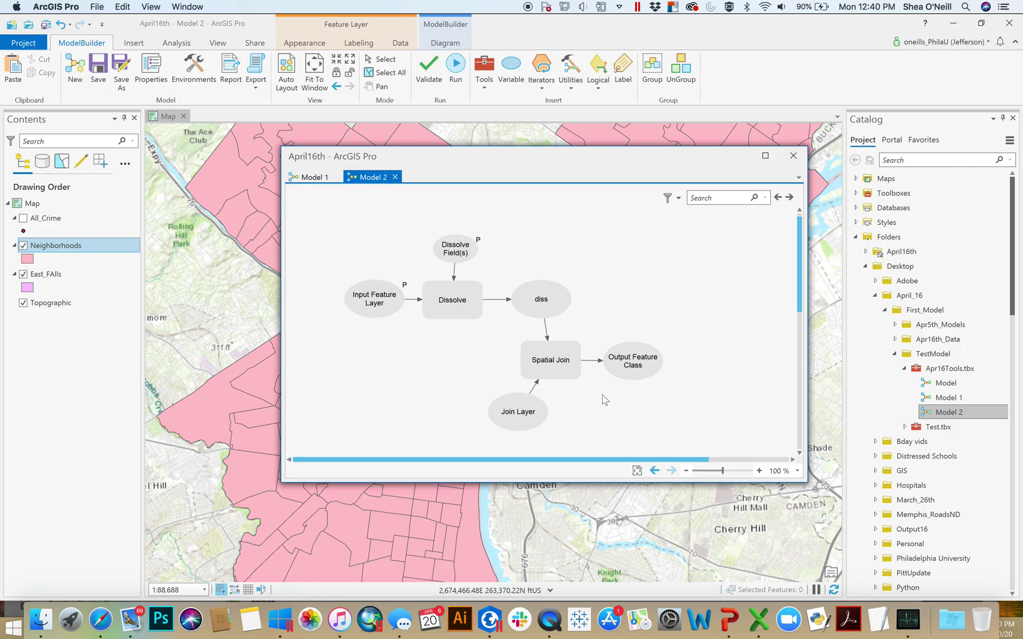
# Expose Spatial Join's Field Map of Join Features as a variable and make it a parameter.
pyautogui.moveTo(564, 370)
pyautogui.rightClick(557, 372)
pyautogui.moveTo(609, 412)
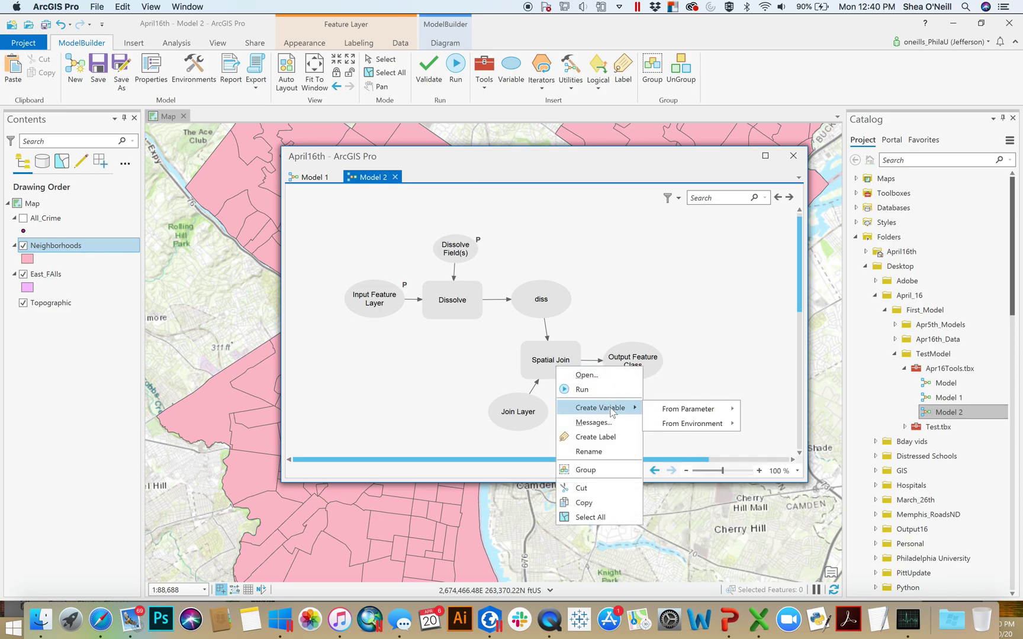
pyautogui.moveTo(684, 409)
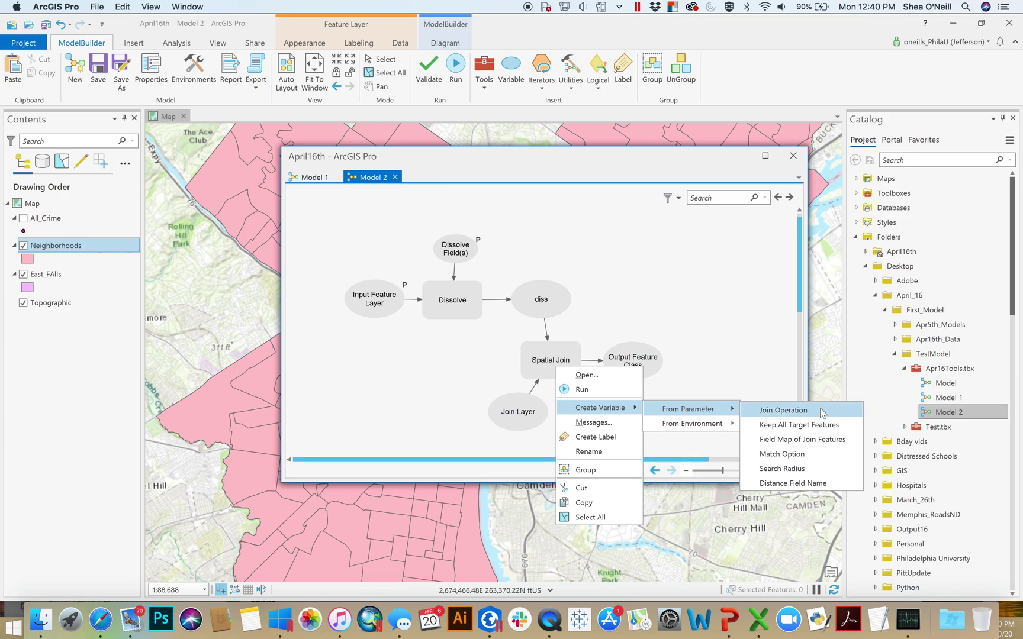
pyautogui.click(835, 441)
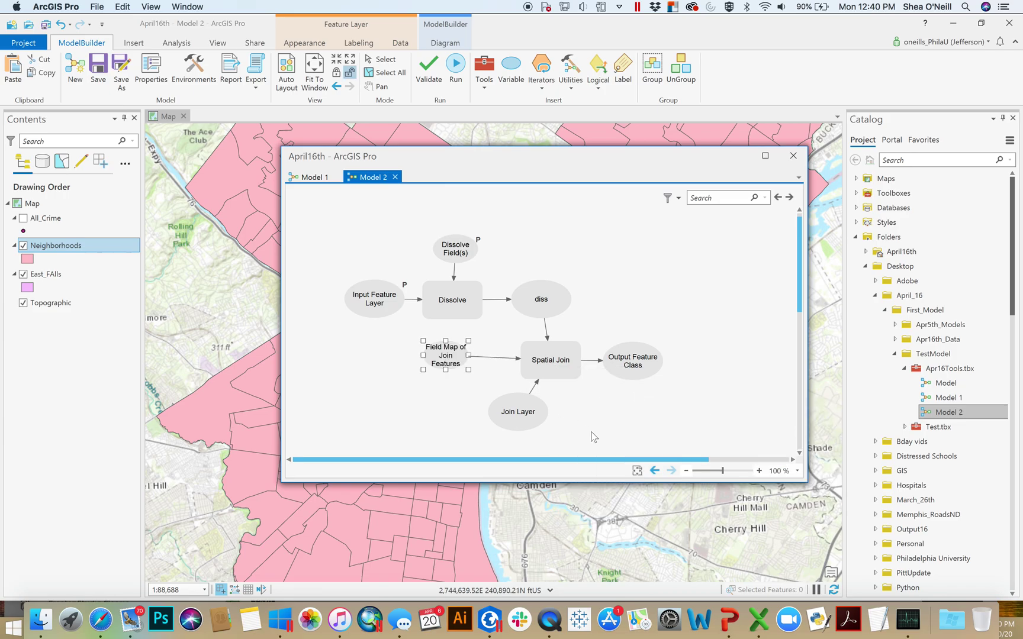
pyautogui.click(450, 360)
pyautogui.moveTo(469, 368); pyautogui.dragTo(620, 424)
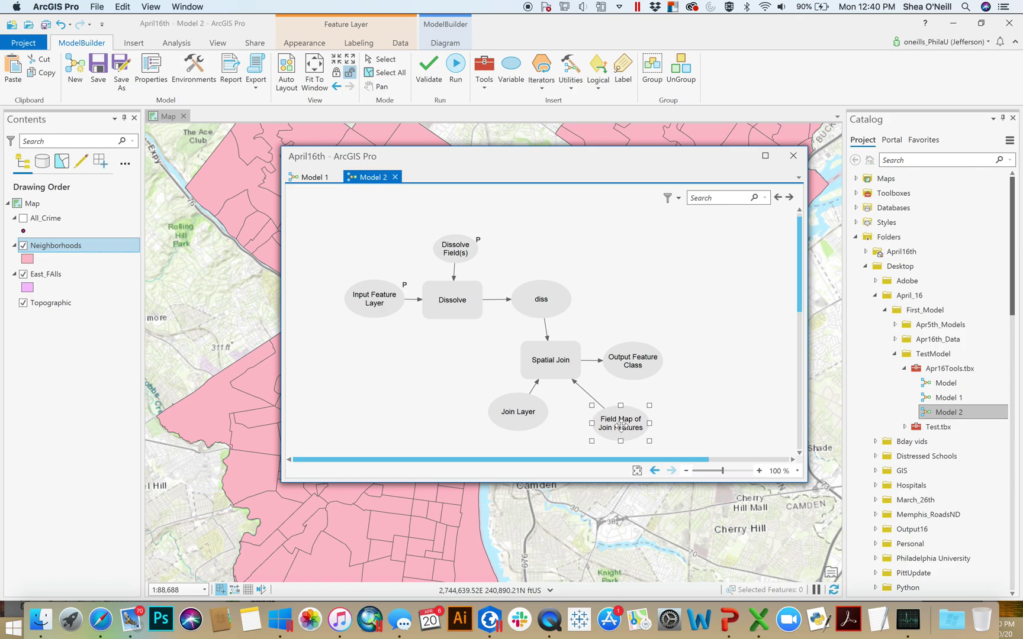
pyautogui.click(702, 421)
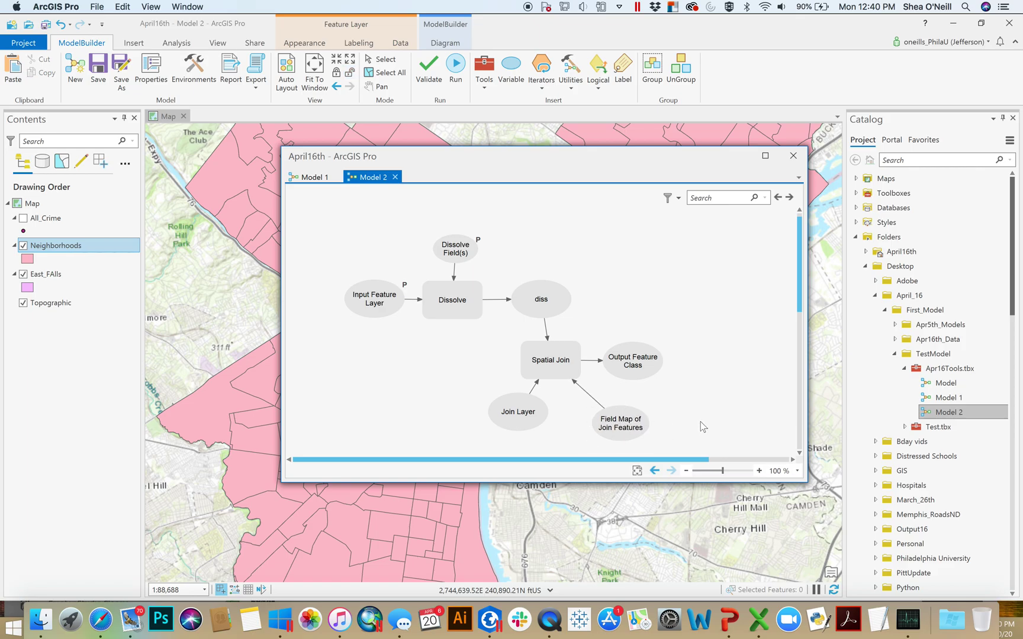
pyautogui.rightClick(624, 424)
pyautogui.click(658, 443)
# Mark Output Feature Class as a model parameter and save the model.
pyautogui.moveTo(631, 356); pyautogui.dragTo(719, 354)
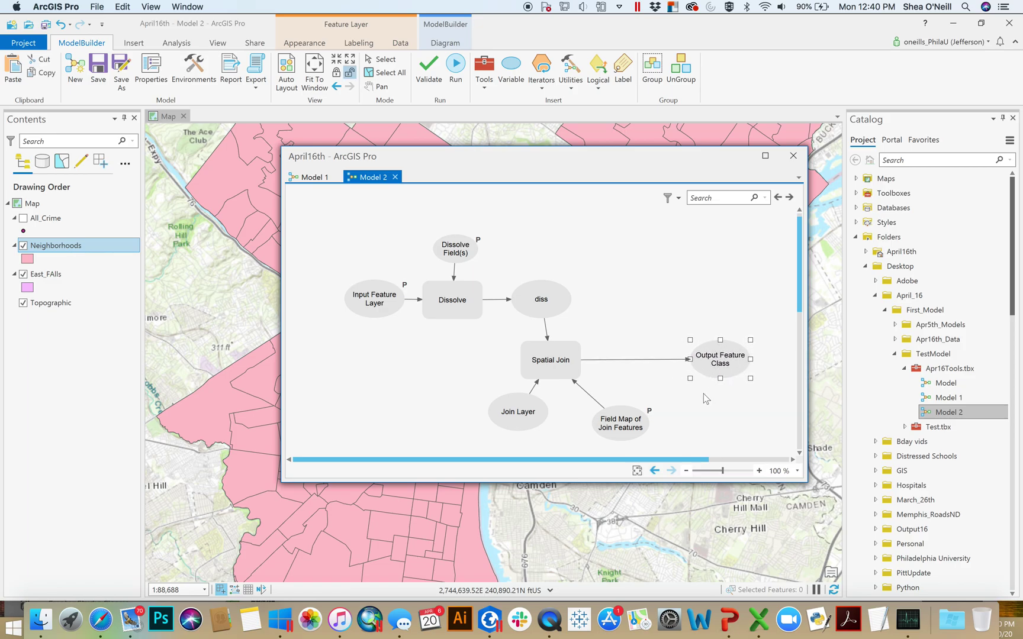
pyautogui.rightClick(724, 354)
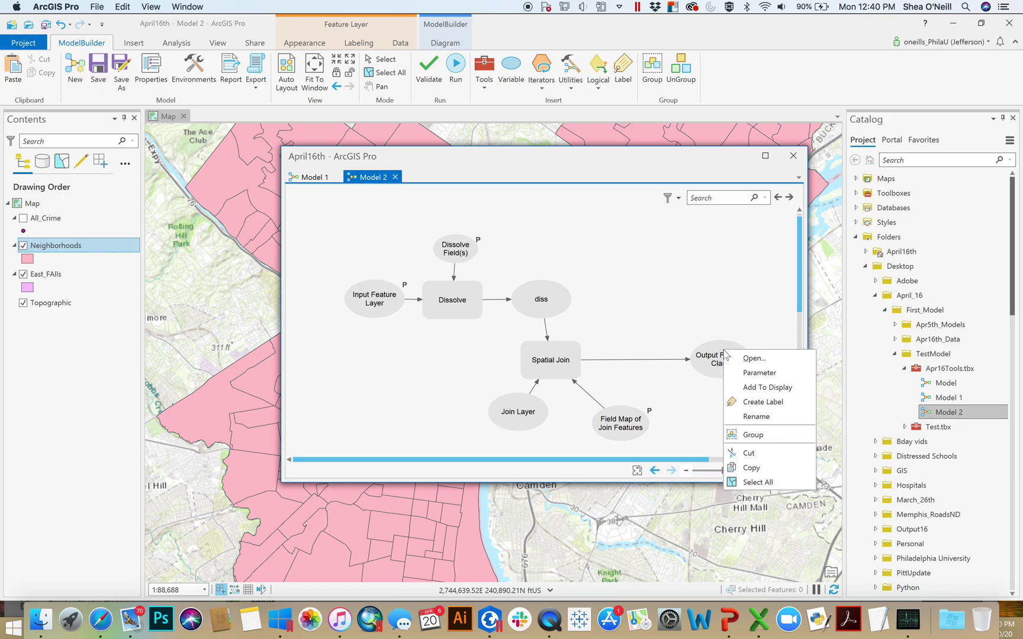
pyautogui.click(772, 379)
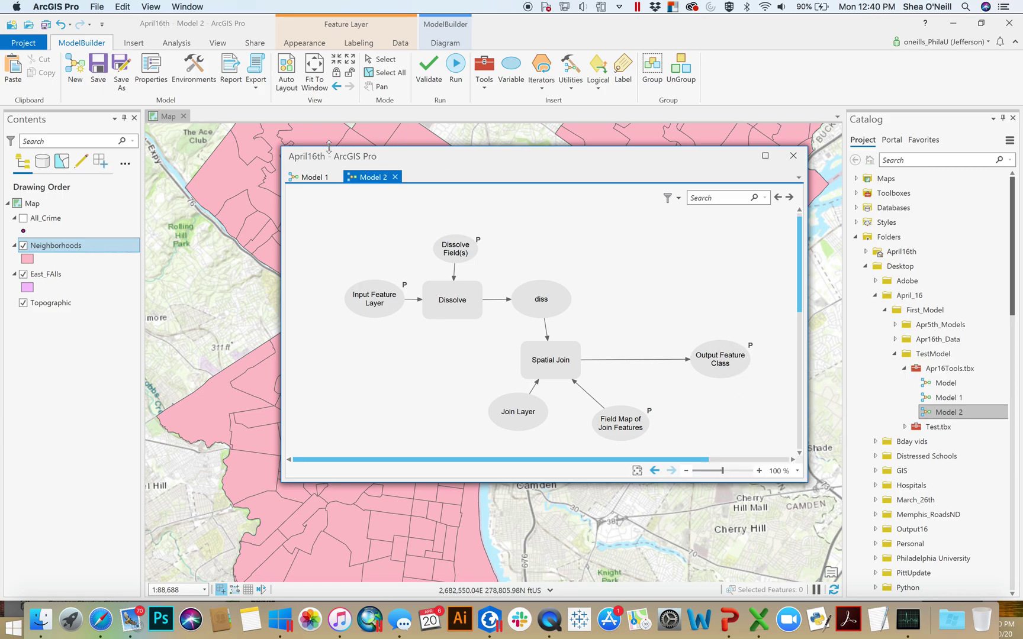
pyautogui.click(99, 66)
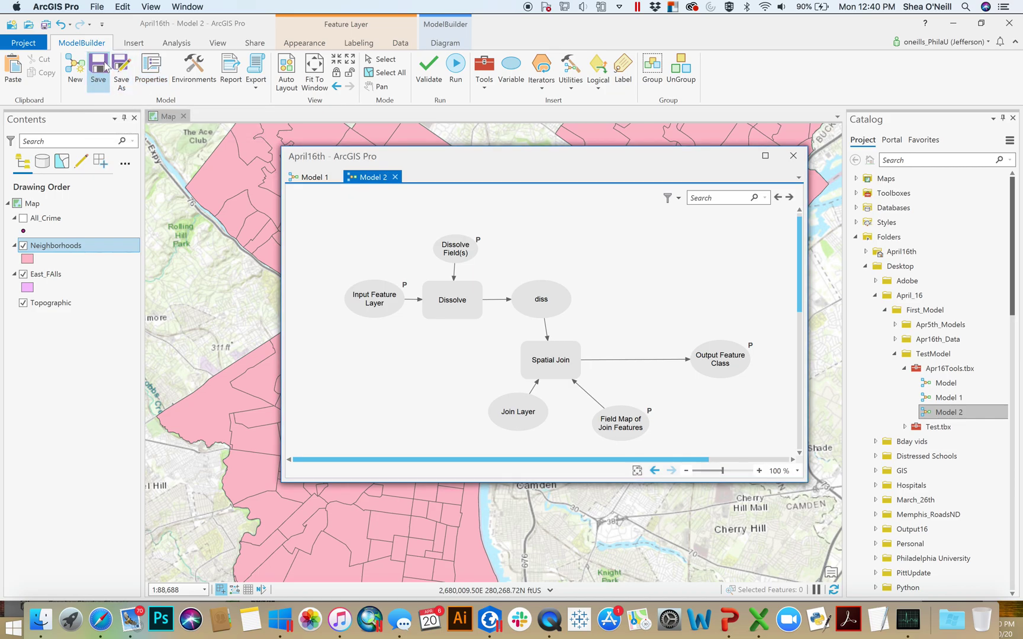
pyautogui.rightClick(716, 358)
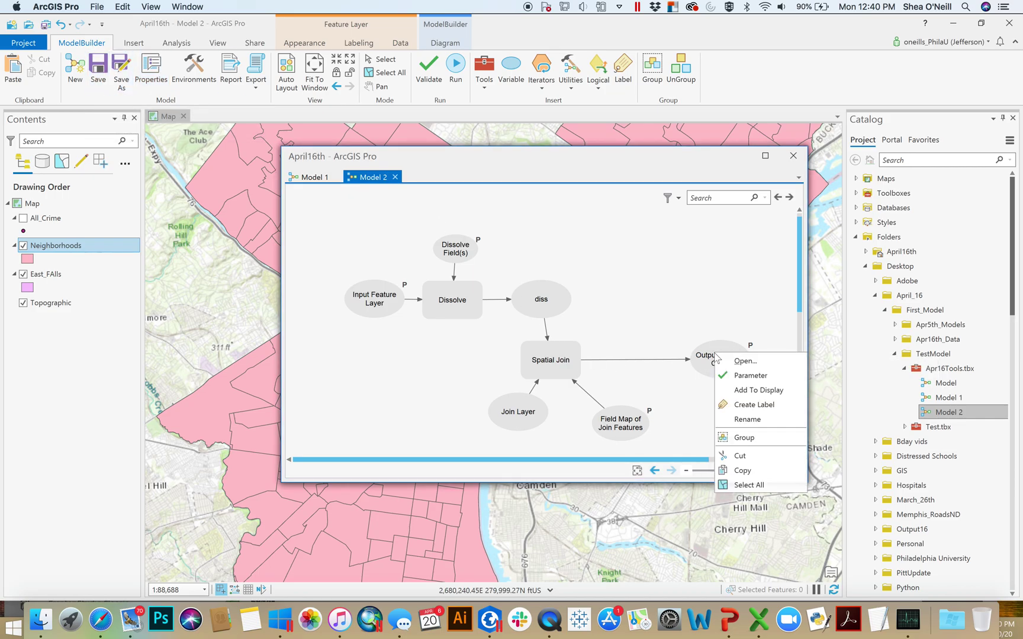
pyautogui.click(749, 390)
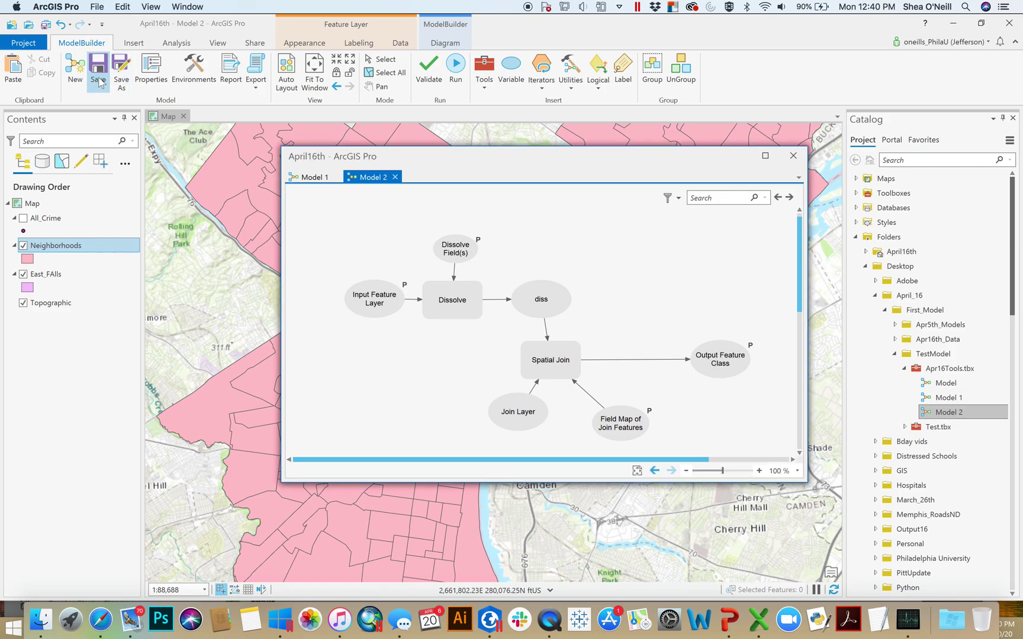
pyautogui.doubleClick(950, 415)
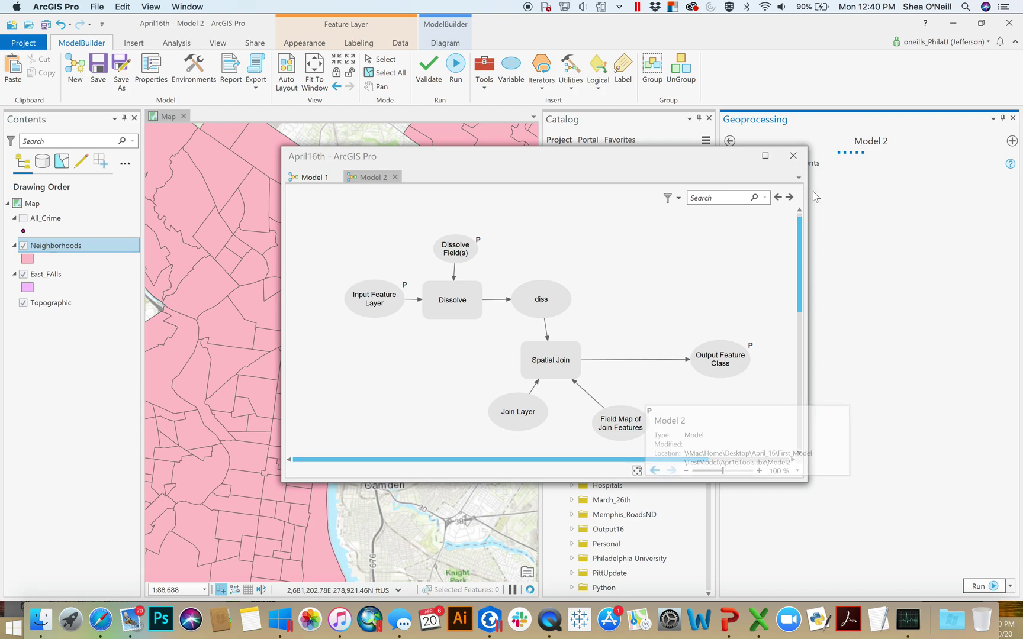
pyautogui.moveTo(808, 191); pyautogui.dragTo(711, 191)
pyautogui.moveTo(634, 152); pyautogui.dragTo(615, 145)
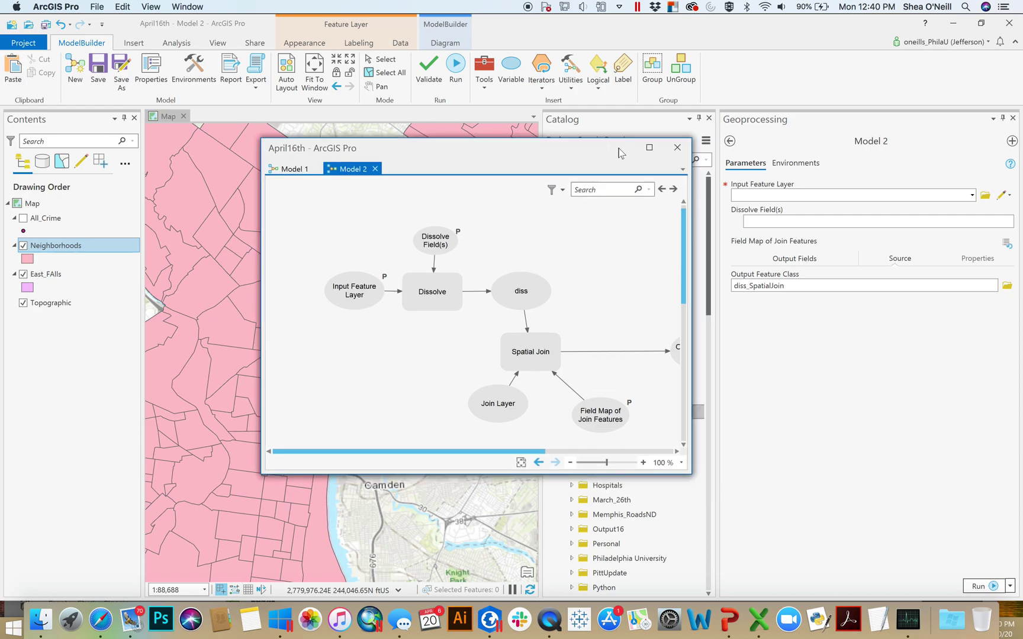
pyautogui.click(972, 195)
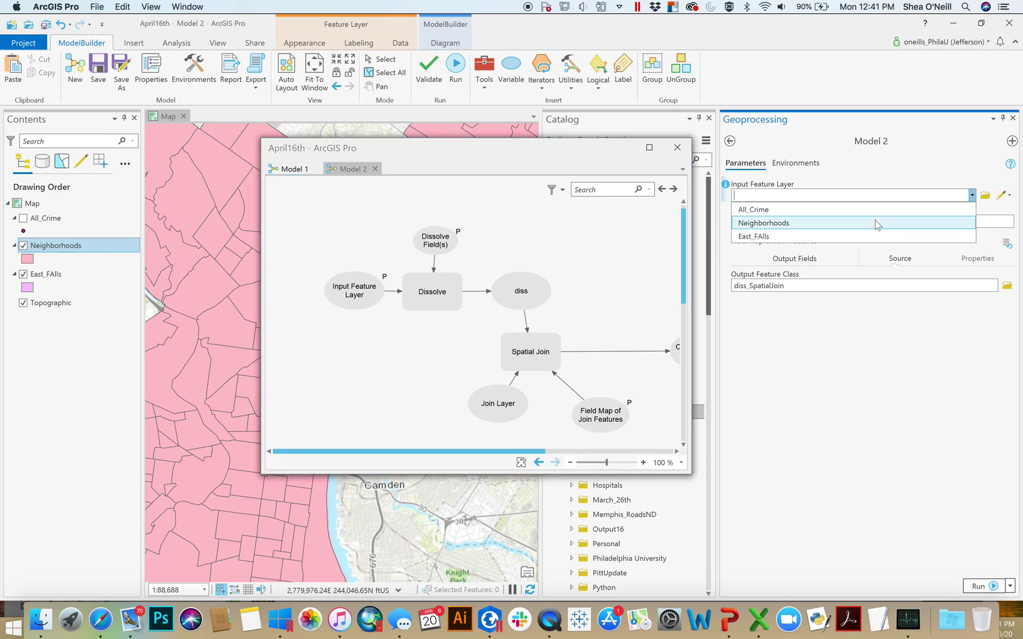
pyautogui.click(817, 222)
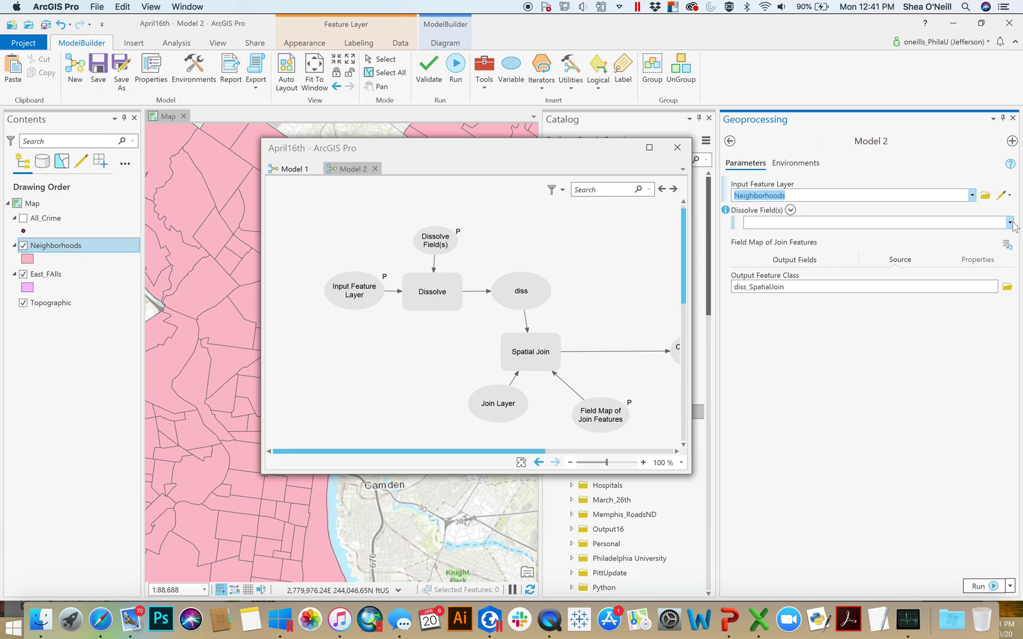
pyautogui.click(1009, 222)
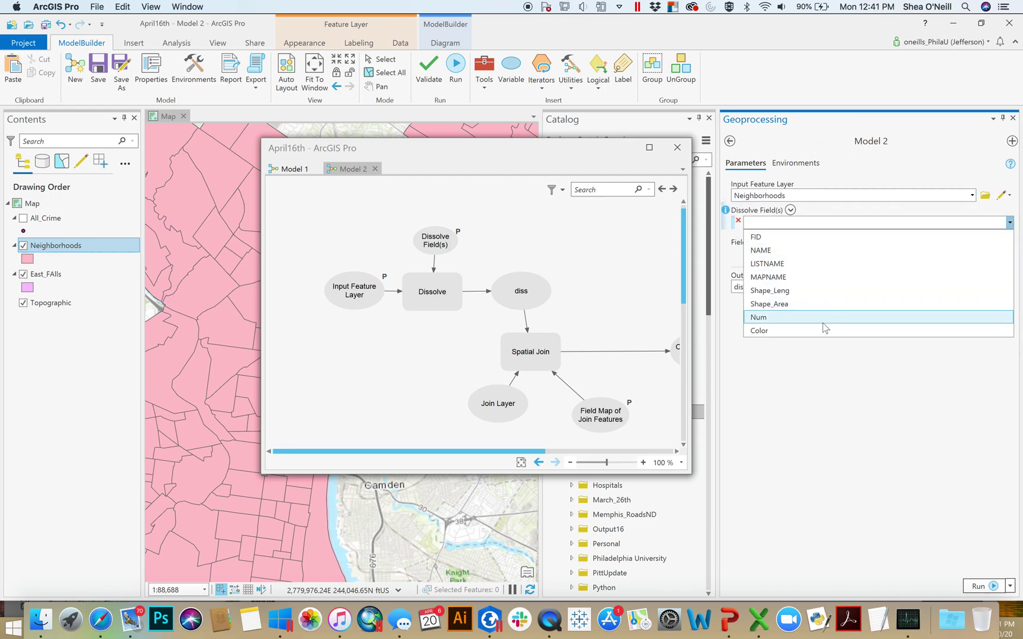
pyautogui.click(822, 331)
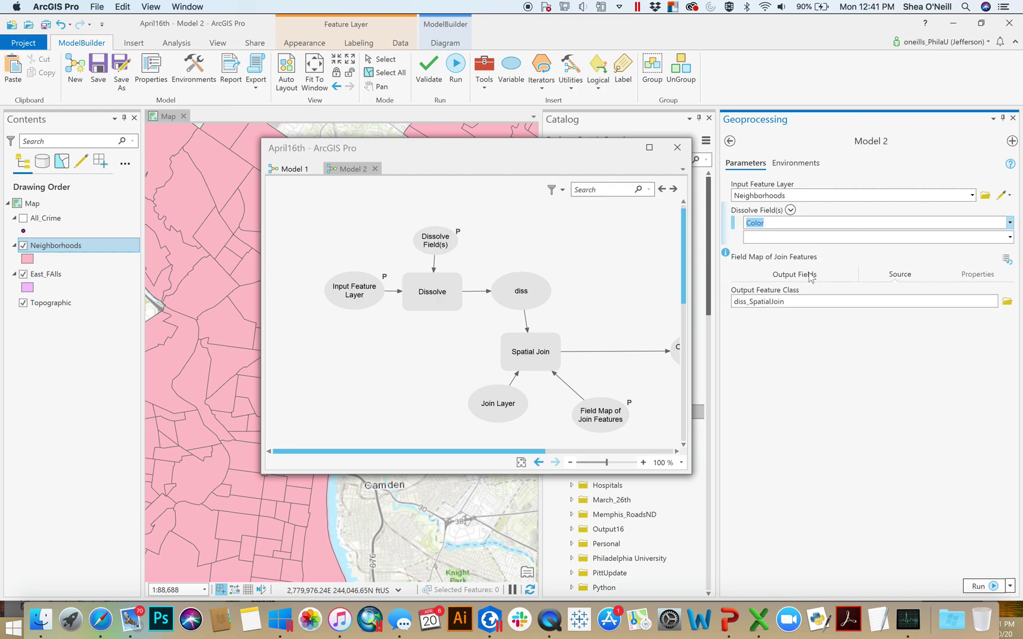
pyautogui.click(810, 277)
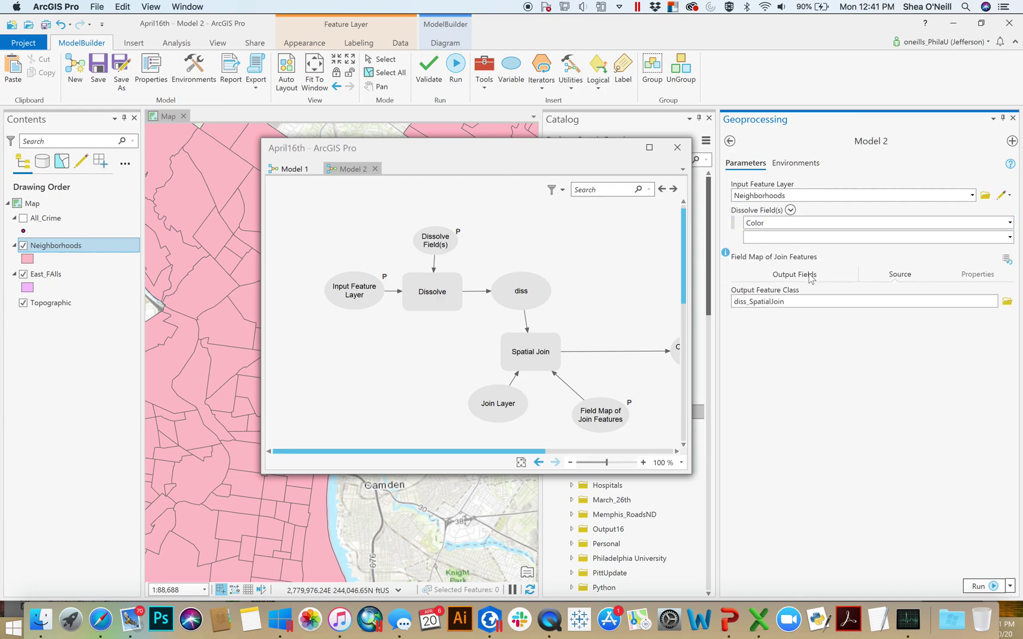
pyautogui.click(1013, 119)
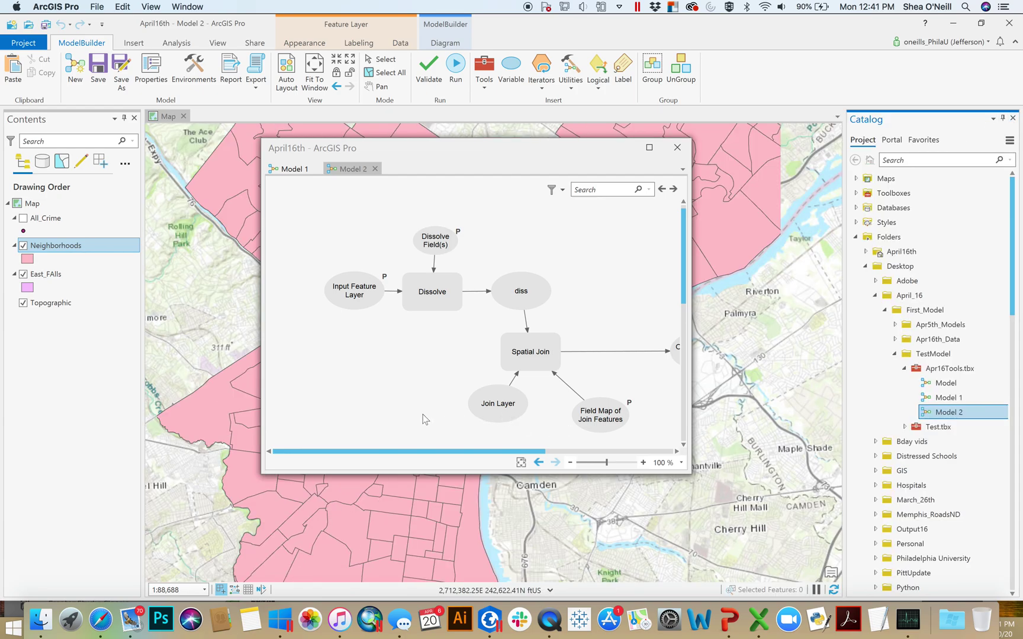
# Make the Join Layer element a parameter of Model 2.
pyautogui.click(495, 397)
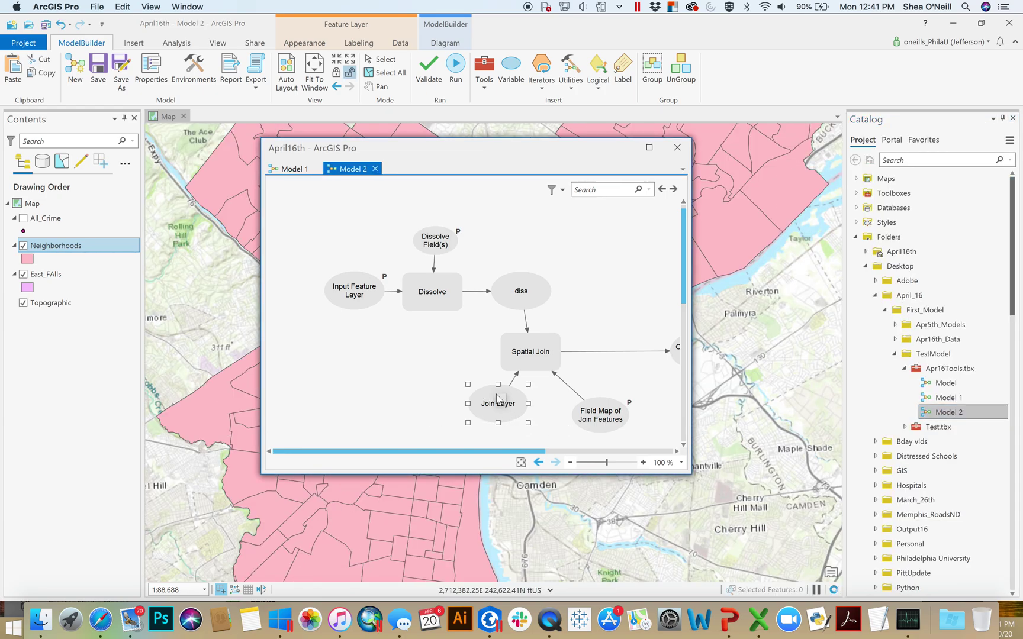
pyautogui.rightClick(496, 395)
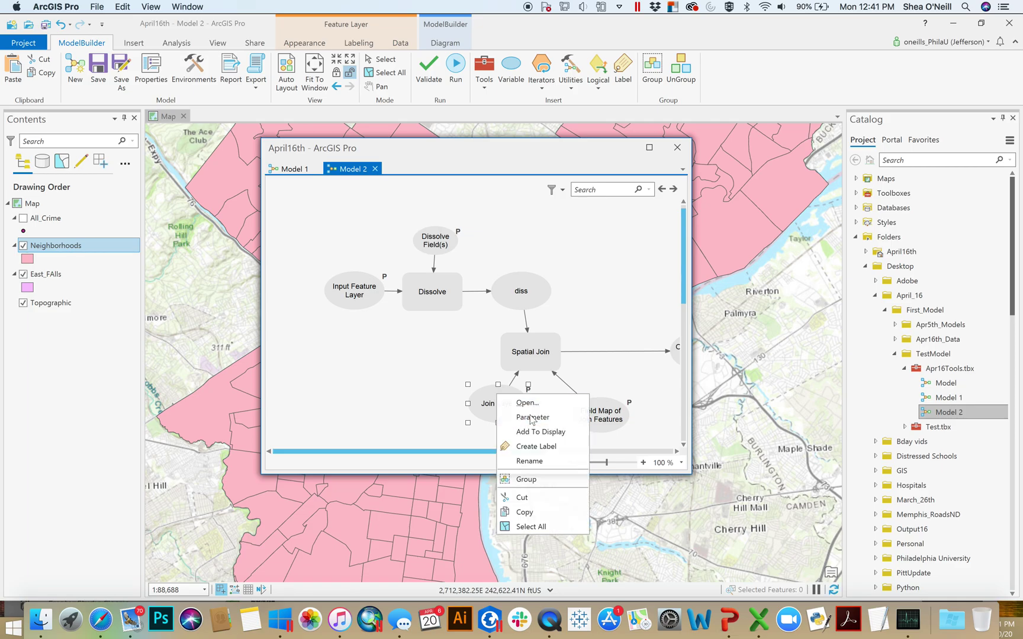
pyautogui.click(533, 417)
pyautogui.click(415, 364)
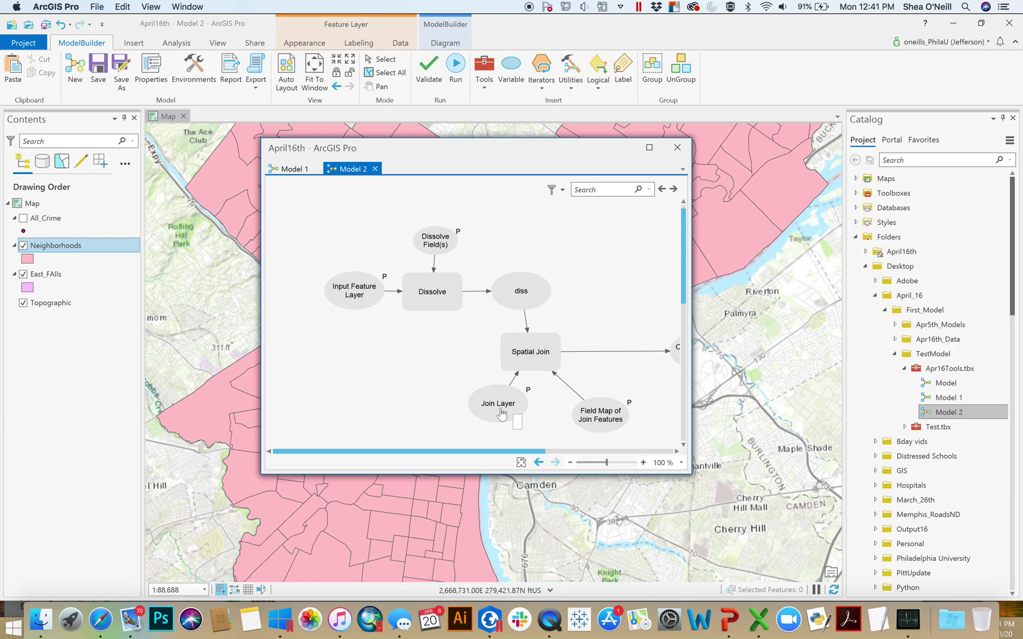
# Check that Model 2's tool form lists Join Layer and output diss_SpatialJoin, and widen the model window.
pyautogui.doubleClick(951, 411)
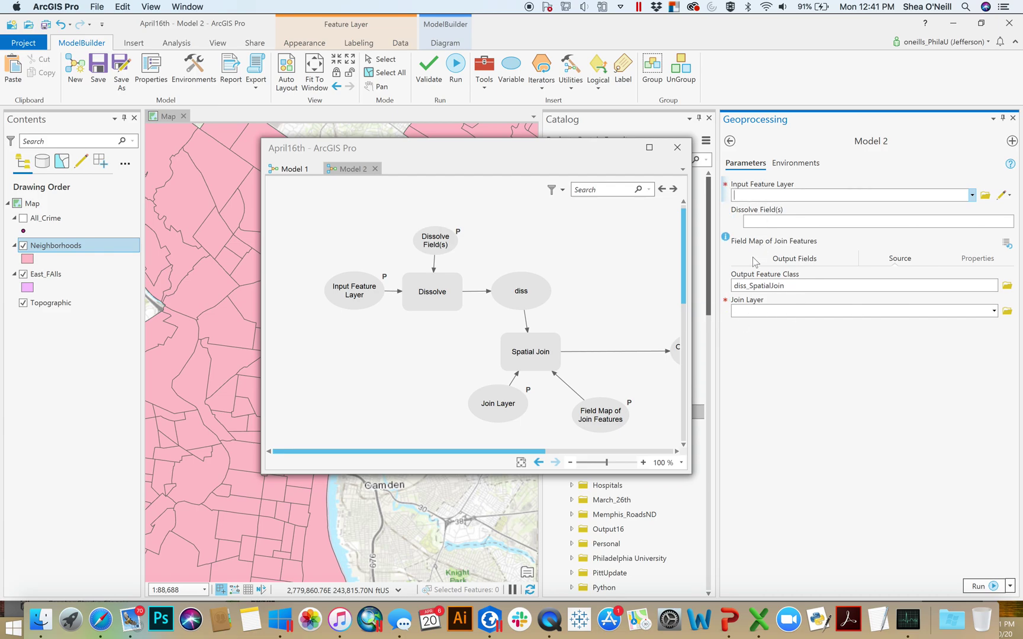
pyautogui.click(1013, 118)
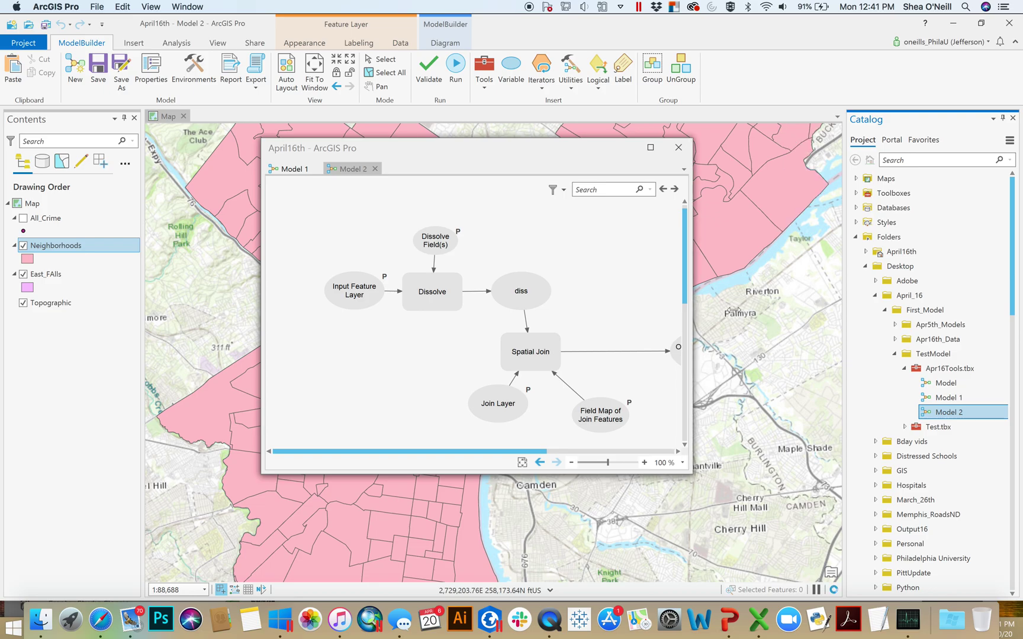
pyautogui.moveTo(692, 309); pyautogui.dragTo(788, 311)
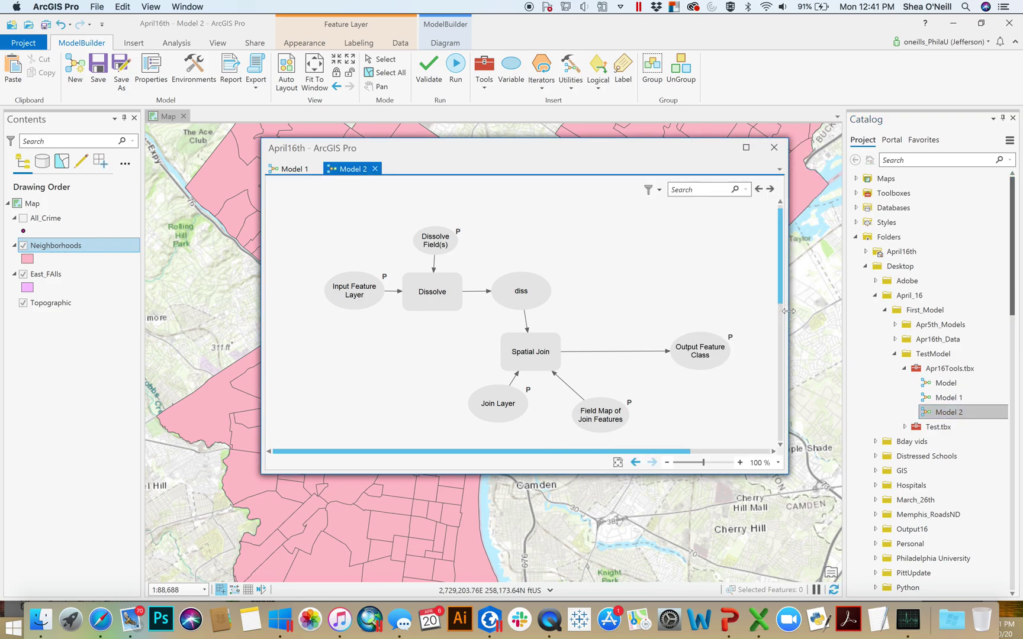
# In Model 2's properties, move Output_Feature_Class below Join_Layer in the parameter list and confirm.
pyautogui.click(149, 73)
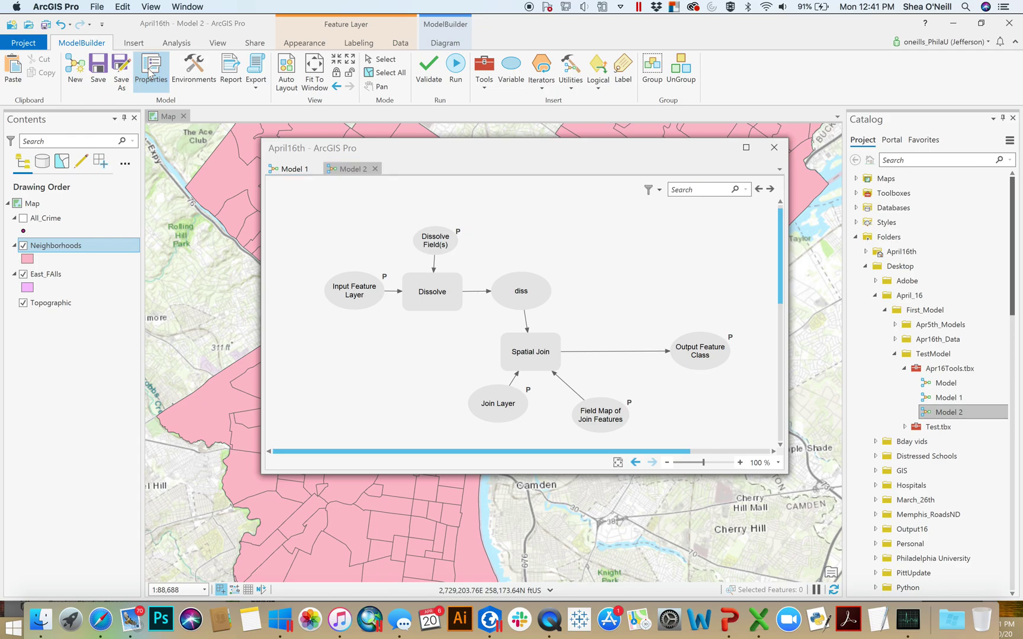
pyautogui.click(320, 232)
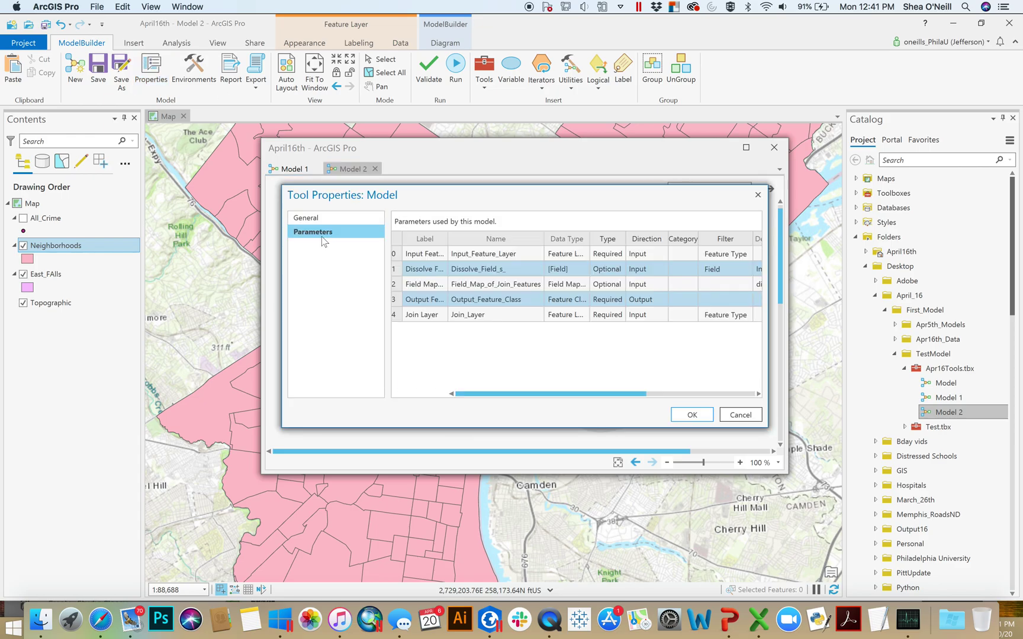
pyautogui.click(395, 303)
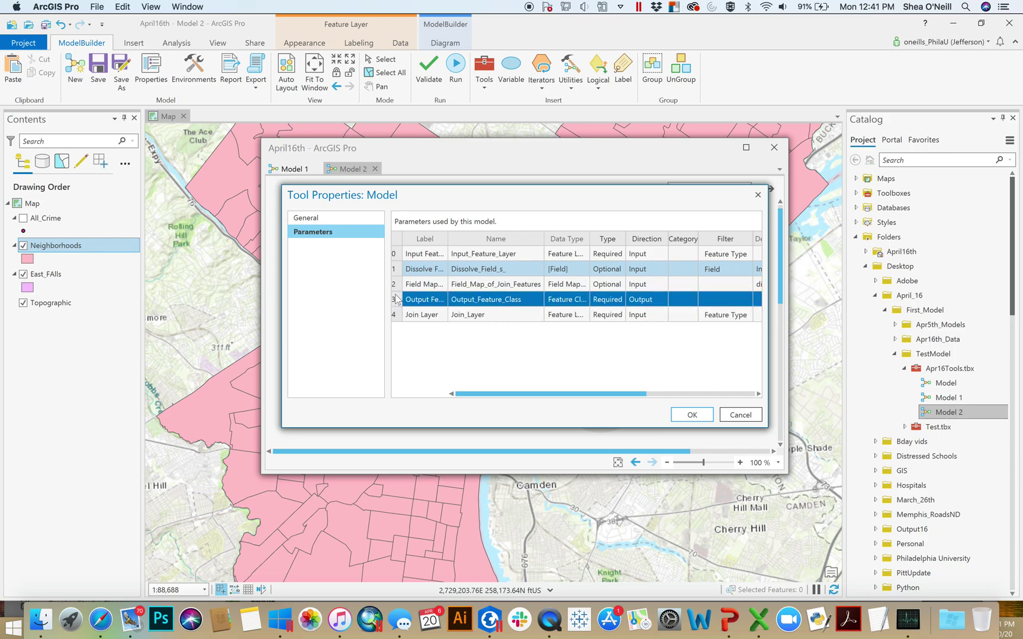
pyautogui.moveTo(397, 300)
pyautogui.mouseDown()
pyautogui.moveTo(398, 322)
pyautogui.moveTo(398, 295)
pyautogui.mouseUp()
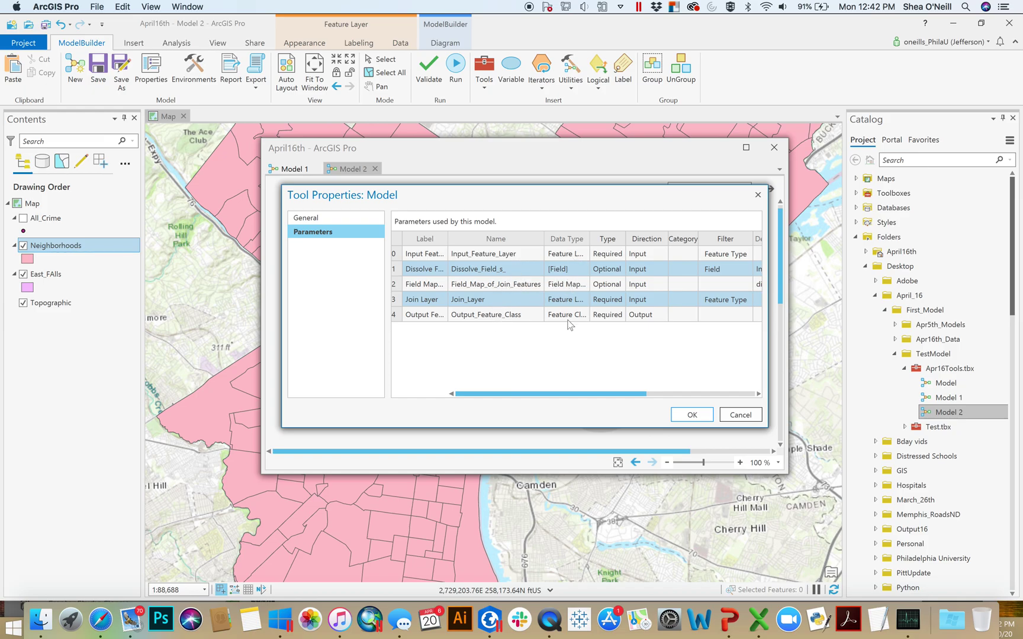
pyautogui.moveTo(590, 241); pyautogui.dragTo(621, 241)
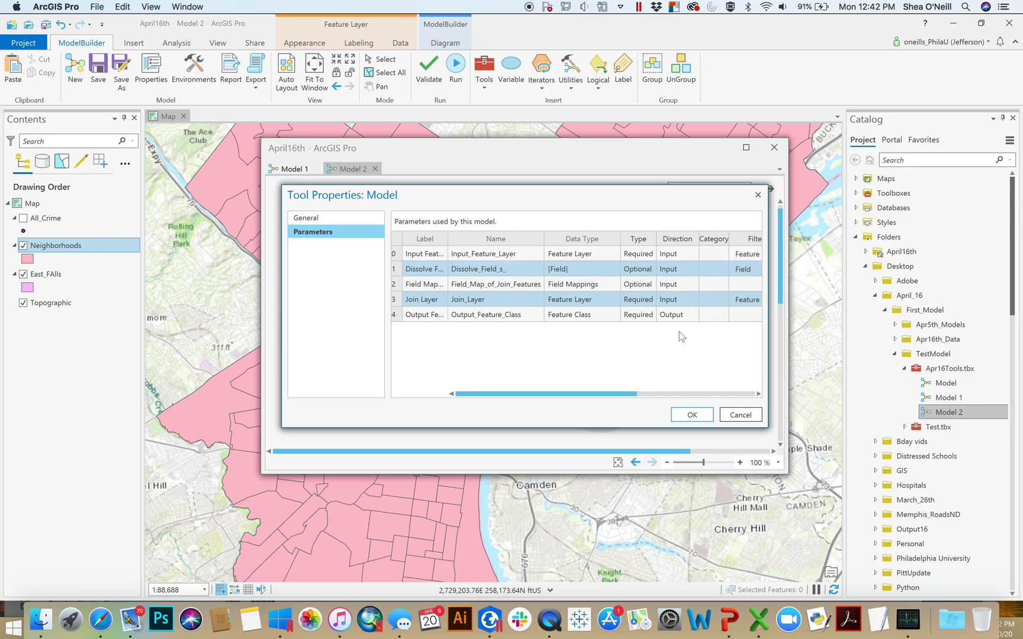
pyautogui.hscroll(3, 631, 394)
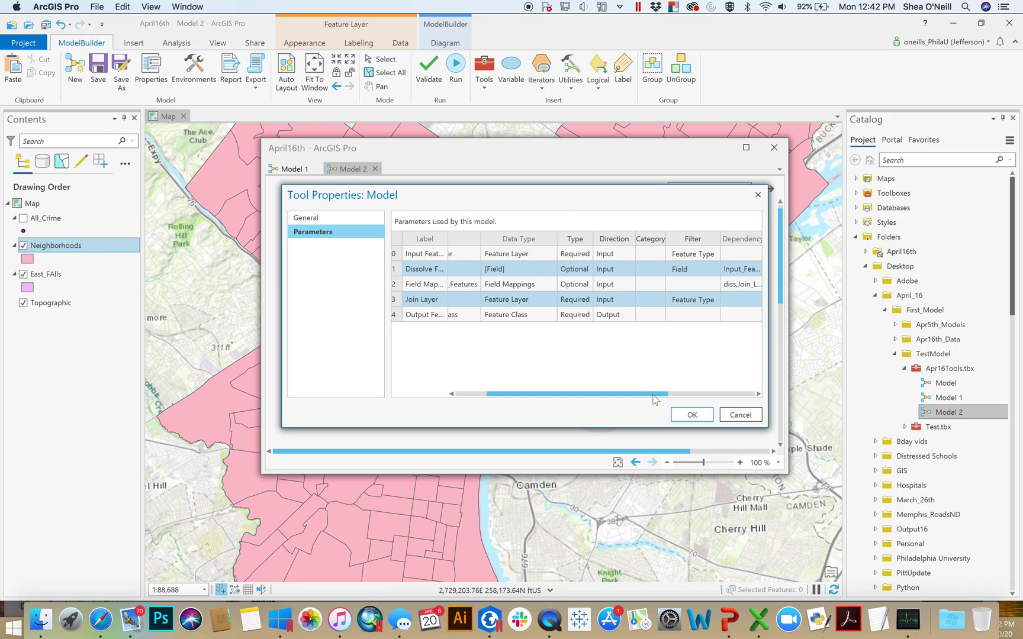
pyautogui.hscroll(5, 655, 397)
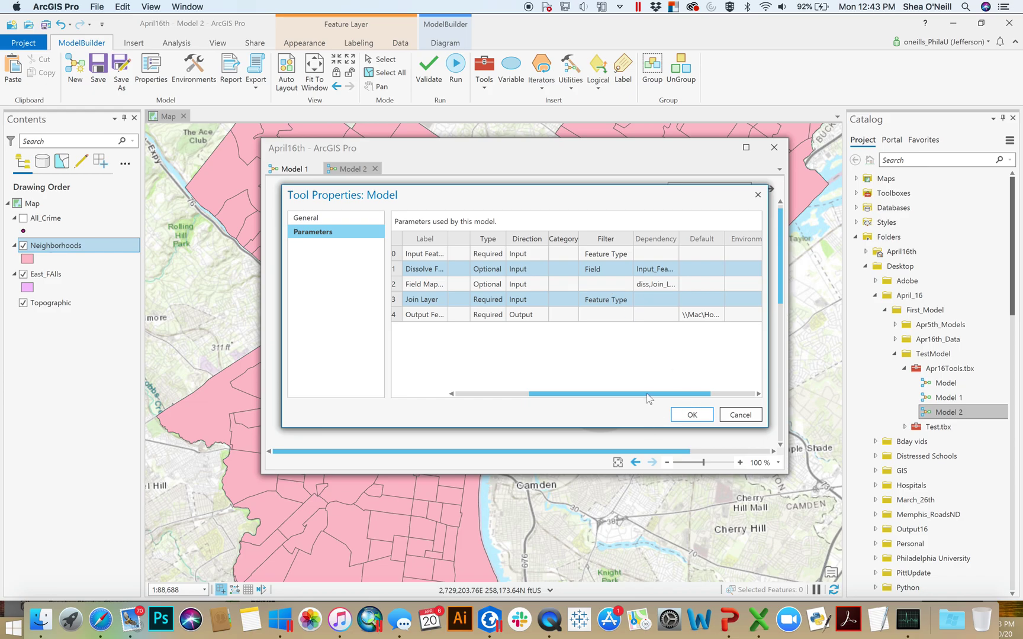
pyautogui.hscroll(-5, 647, 396)
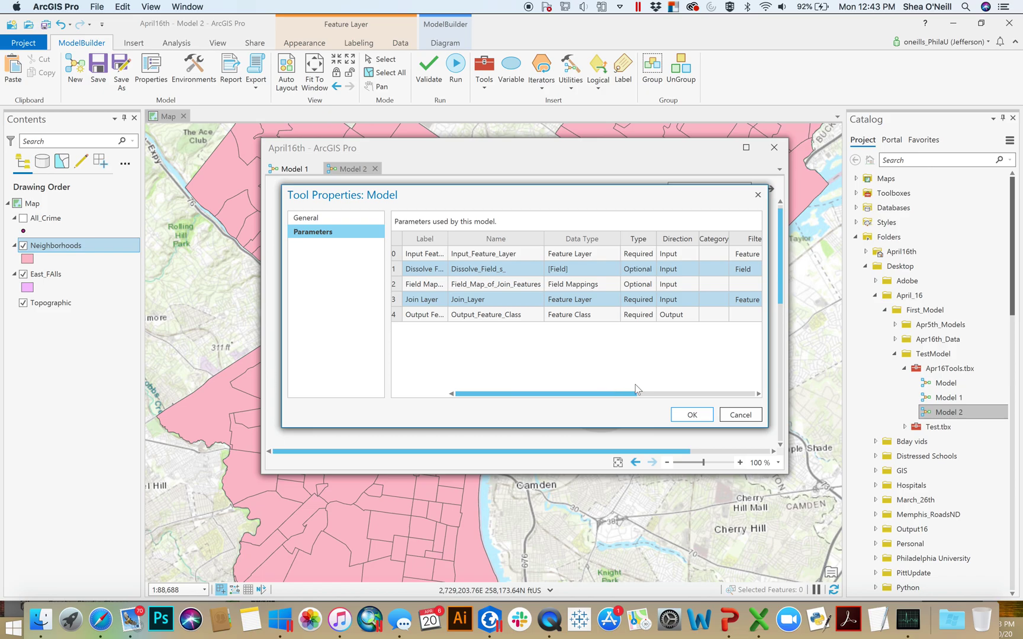
pyautogui.click(697, 418)
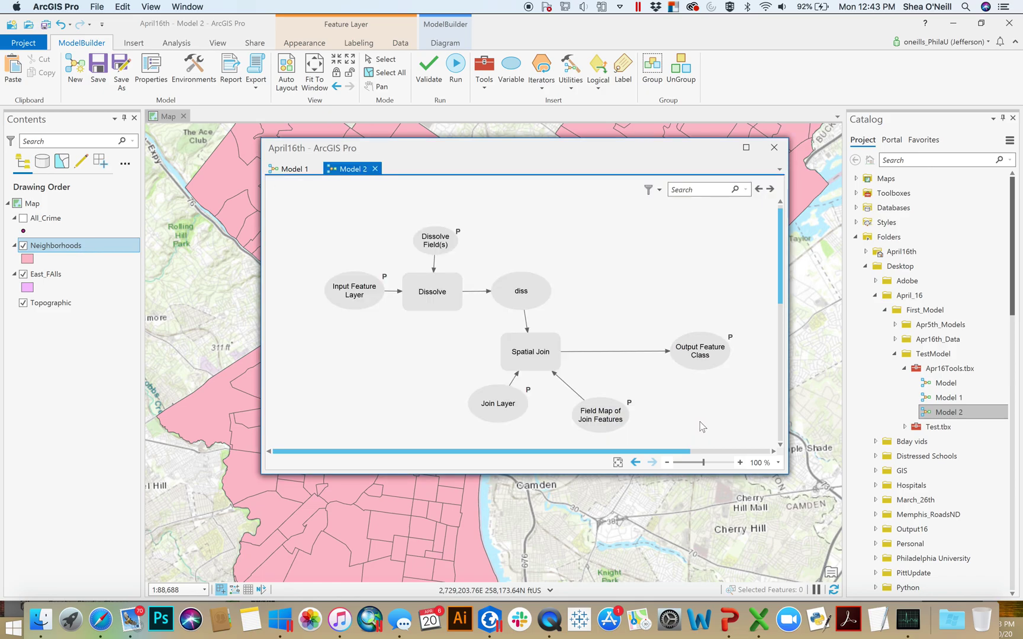
# Save Model 2 and reopen it as a runnable tool form.
pyautogui.click(95, 72)
pyautogui.doubleClick(949, 412)
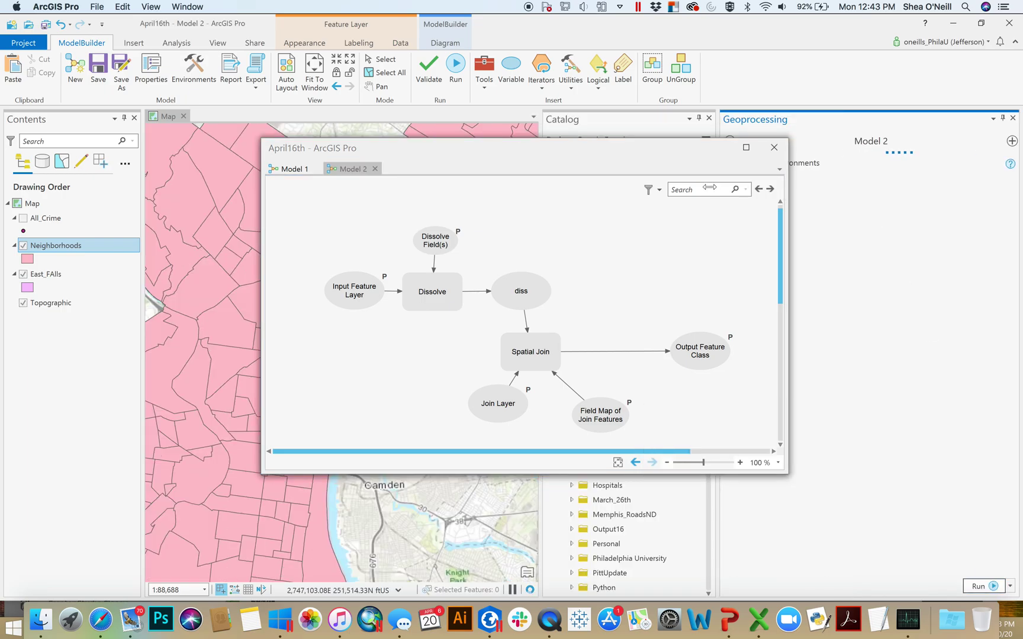
pyautogui.moveTo(710, 187); pyautogui.dragTo(644, 187)
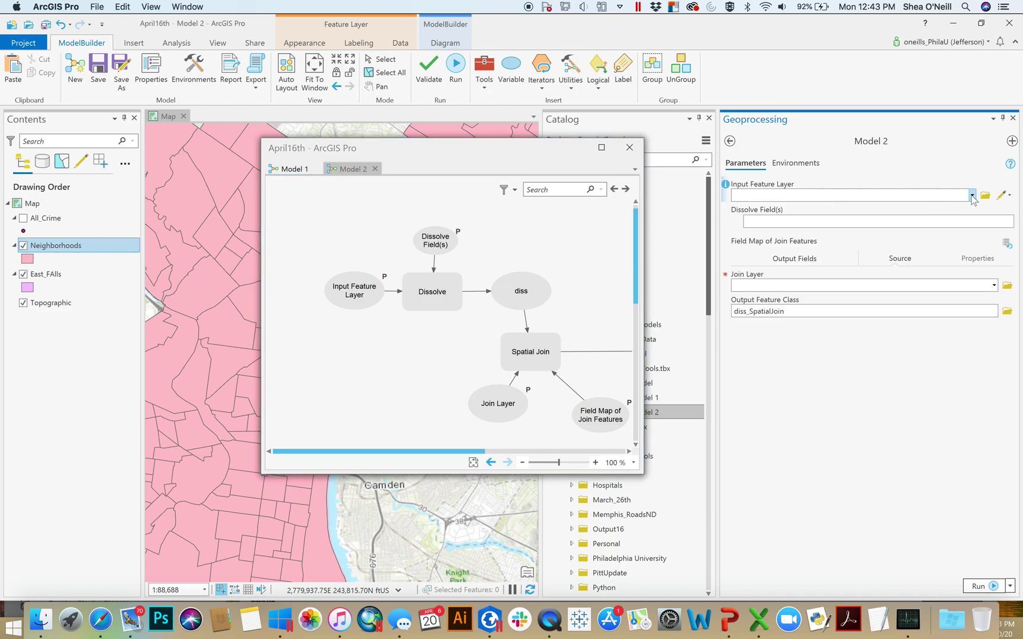
# Fill in Neighborhoods as input layer, Color as dissolve field, and All_Crime as join layer.
pyautogui.click(972, 196)
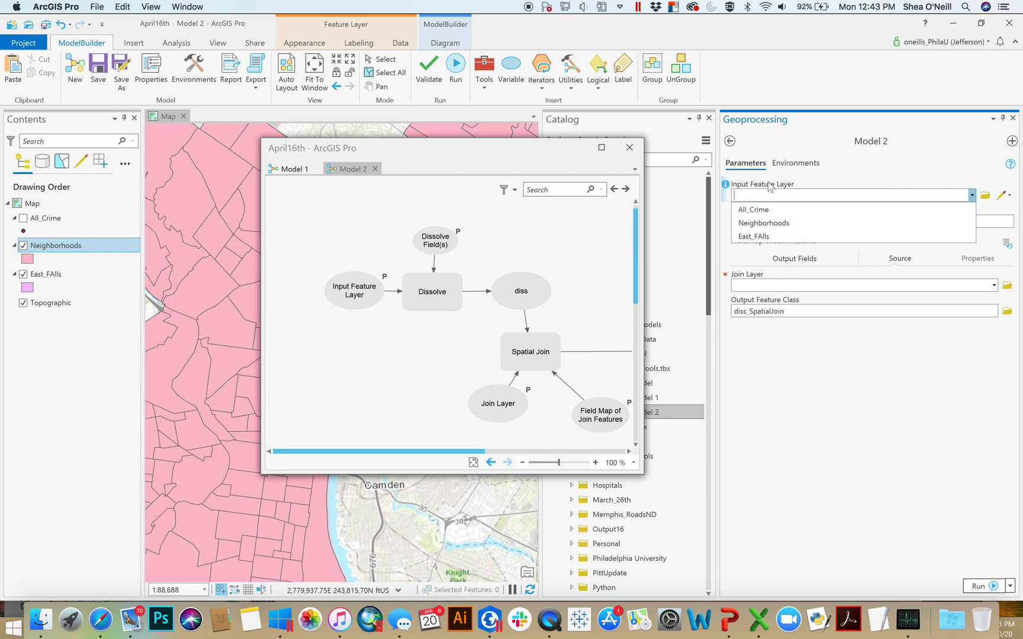
pyautogui.click(764, 223)
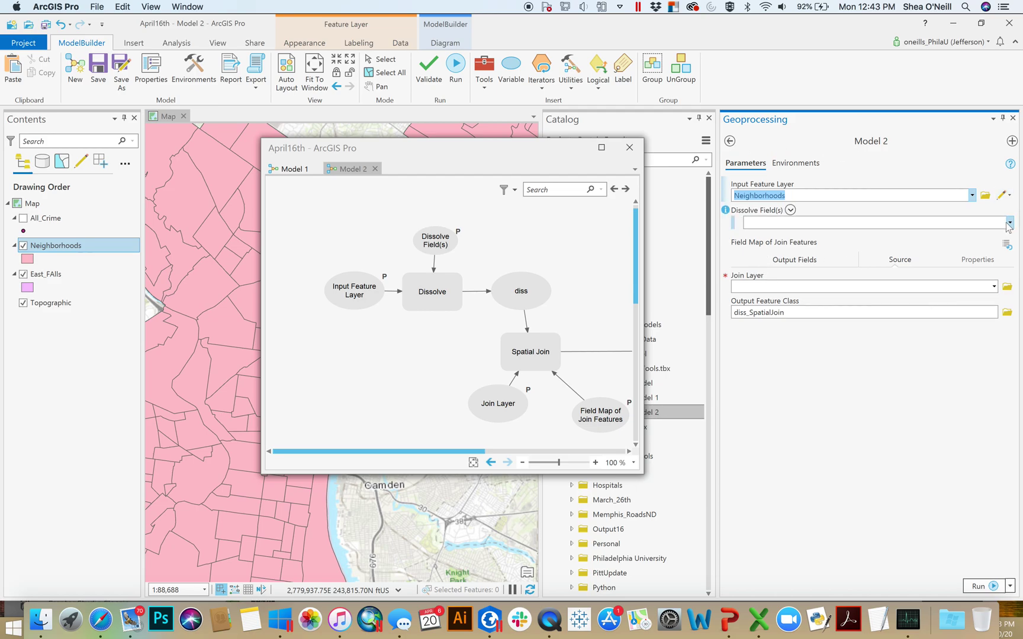
pyautogui.click(1009, 224)
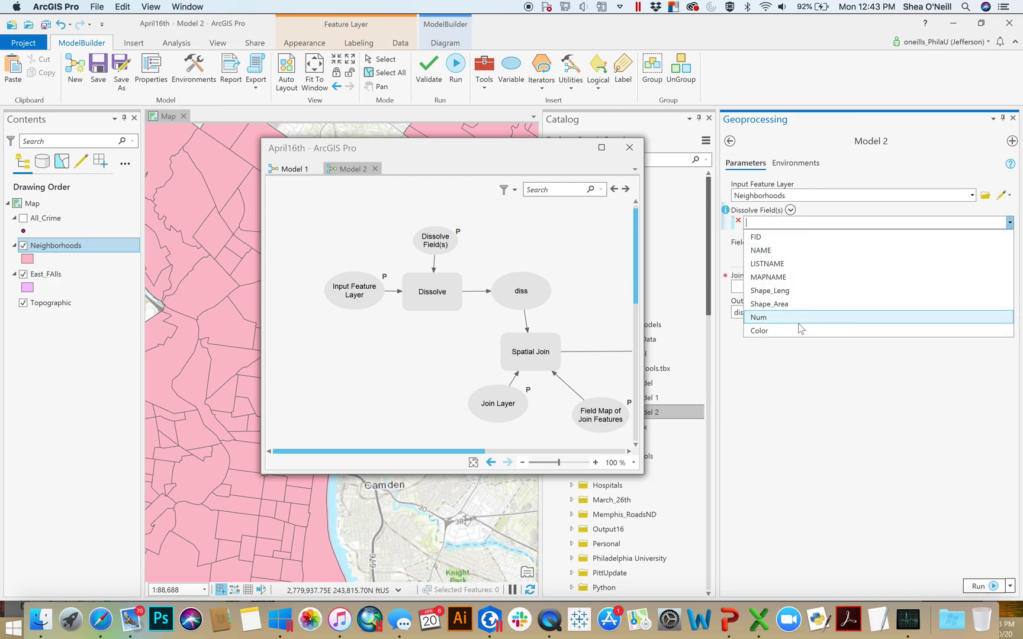
pyautogui.click(794, 329)
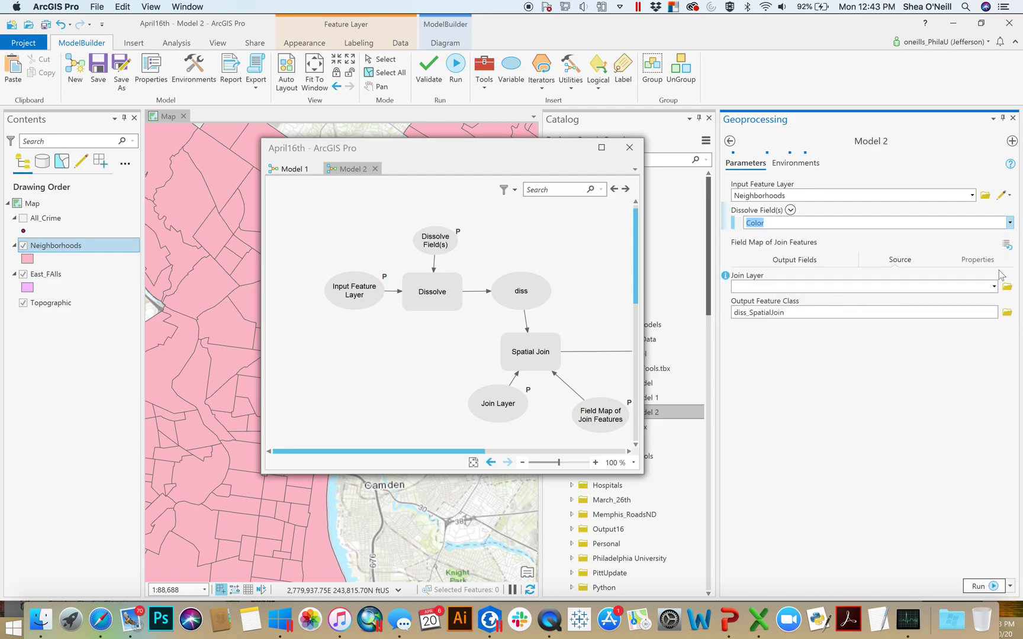
pyautogui.click(995, 294)
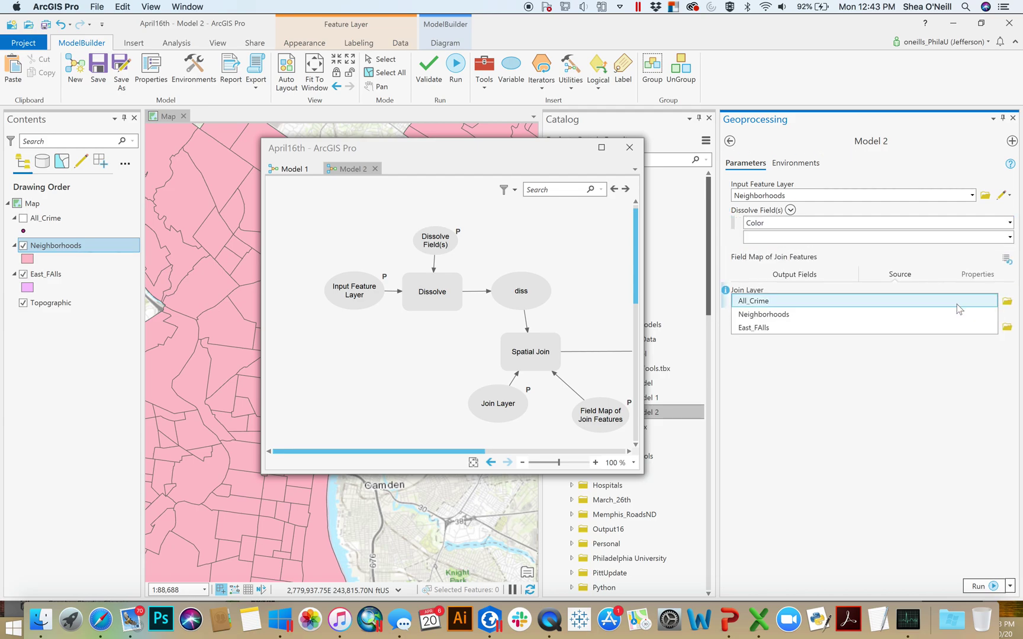
pyautogui.click(957, 305)
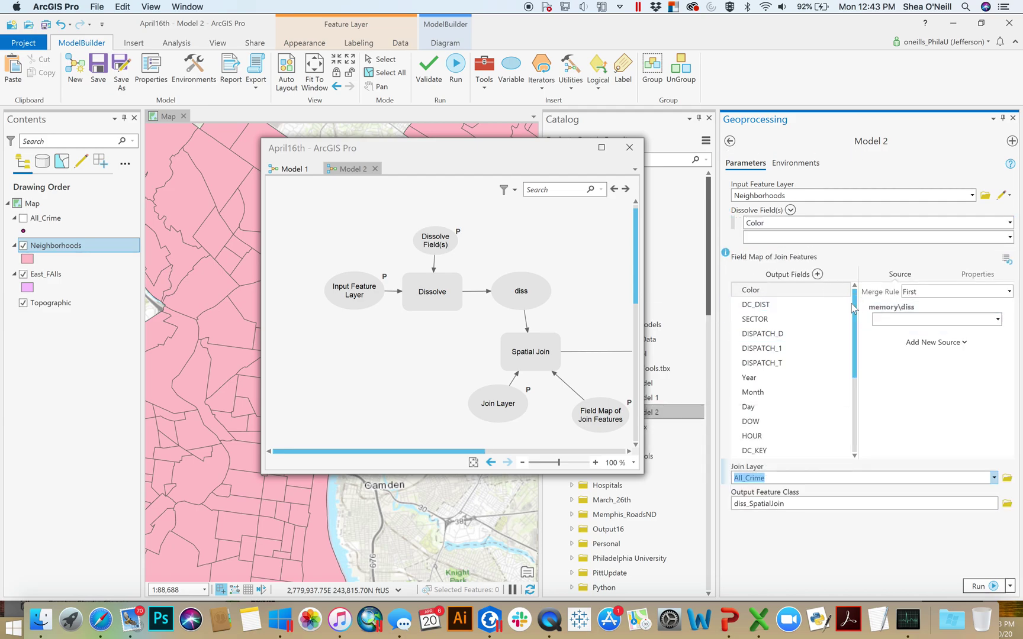
# Set the HOUR output field's merge rule to Mode.
pyautogui.moveTo(854, 310); pyautogui.dragTo(855, 343)
pyautogui.click(788, 335)
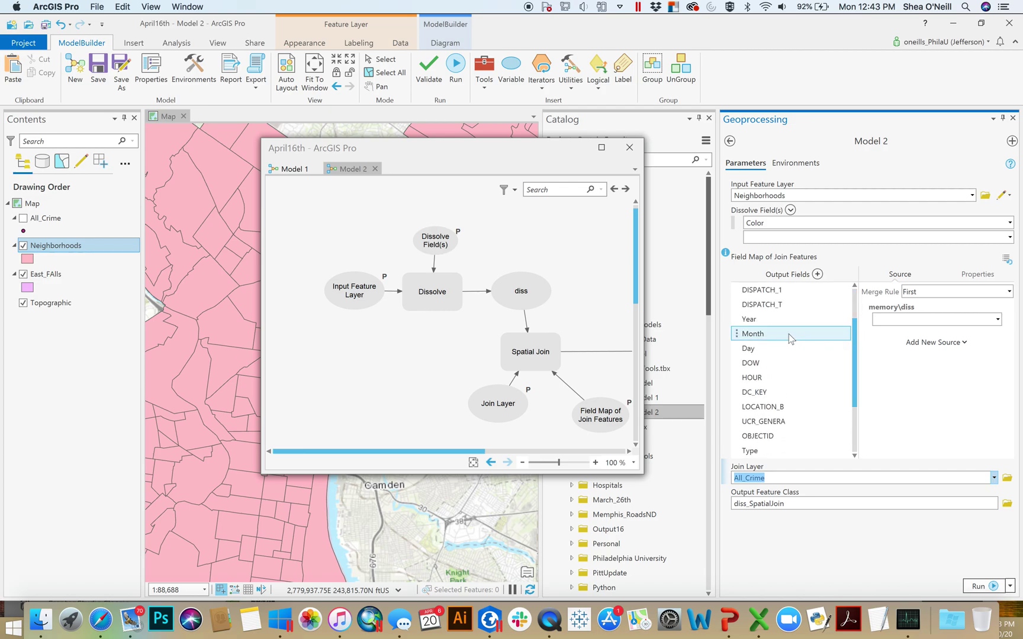
pyautogui.click(763, 378)
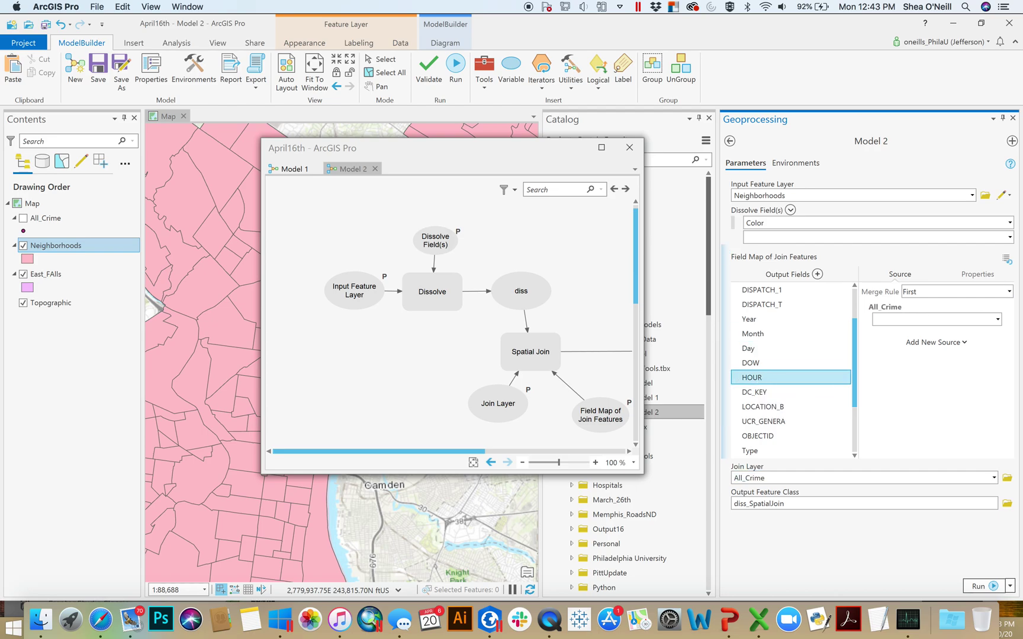
pyautogui.click(1010, 292)
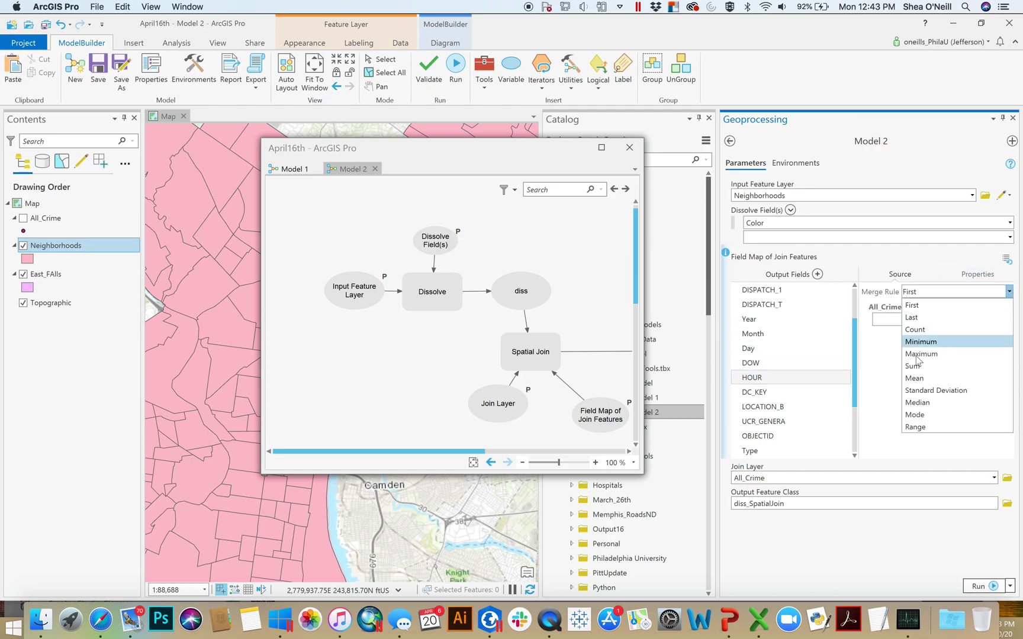
pyautogui.click(917, 414)
# Remove DC_KEY, LOCATION_B, UCR_GENERA, OBJECTID, Type, SHAPE_1, POINT_X, POINT_Y, TrHour, xcoord2 and ycoord2 from the output fields.
pyautogui.click(767, 393)
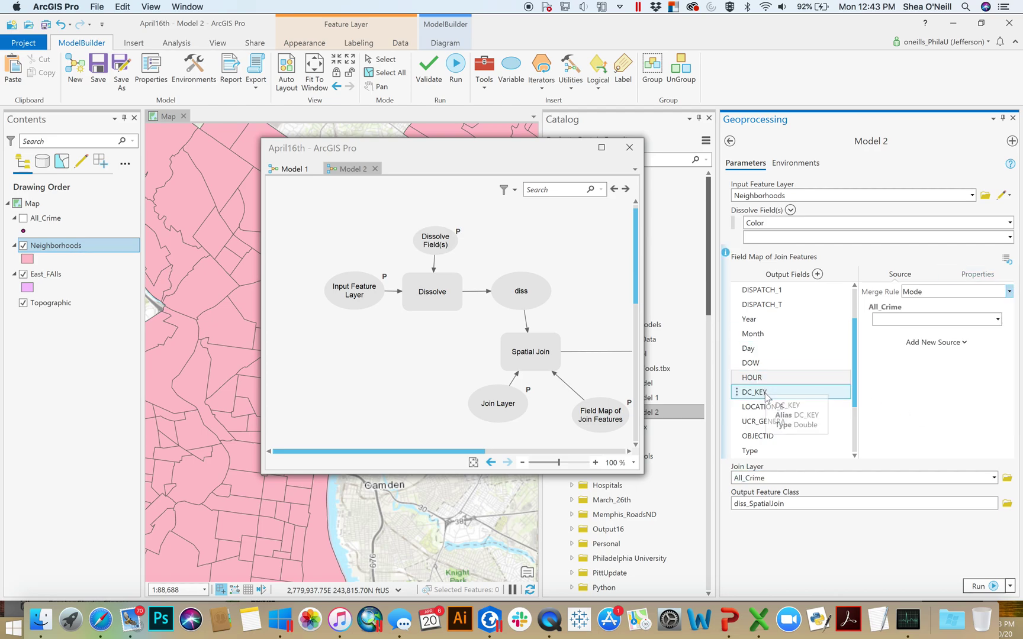
pyautogui.click(844, 392)
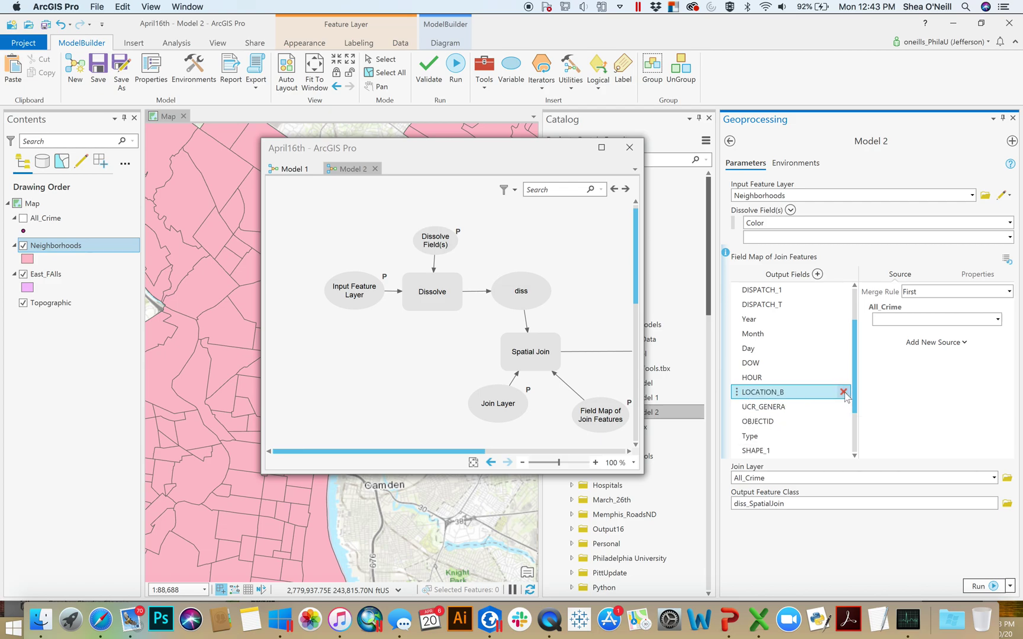
pyautogui.click(844, 392)
pyautogui.click(844, 392)
pyautogui.click(843, 392)
pyautogui.click(843, 392)
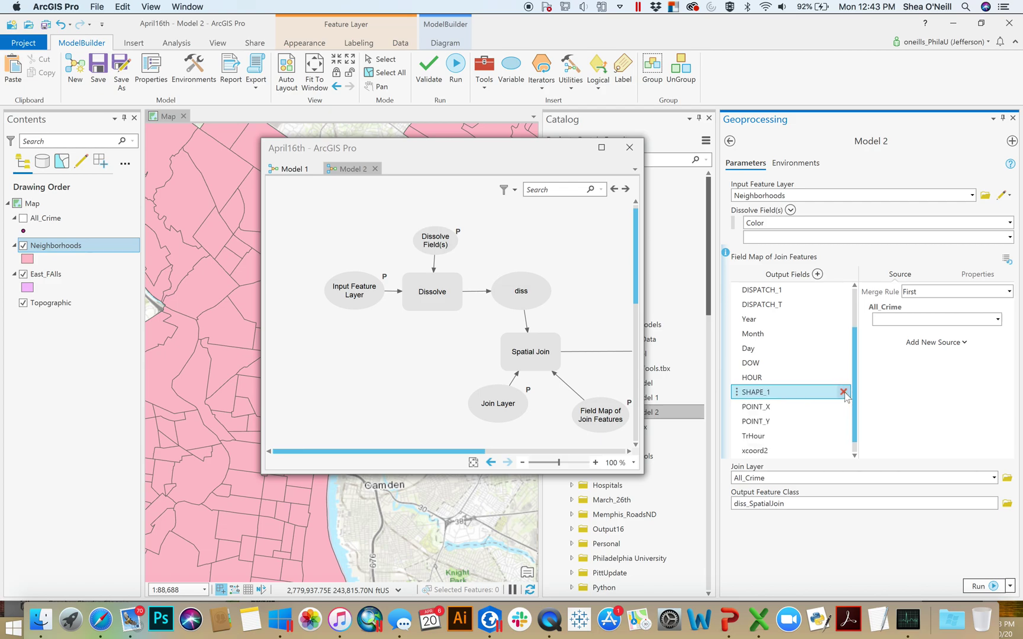
pyautogui.click(844, 392)
pyautogui.click(844, 392)
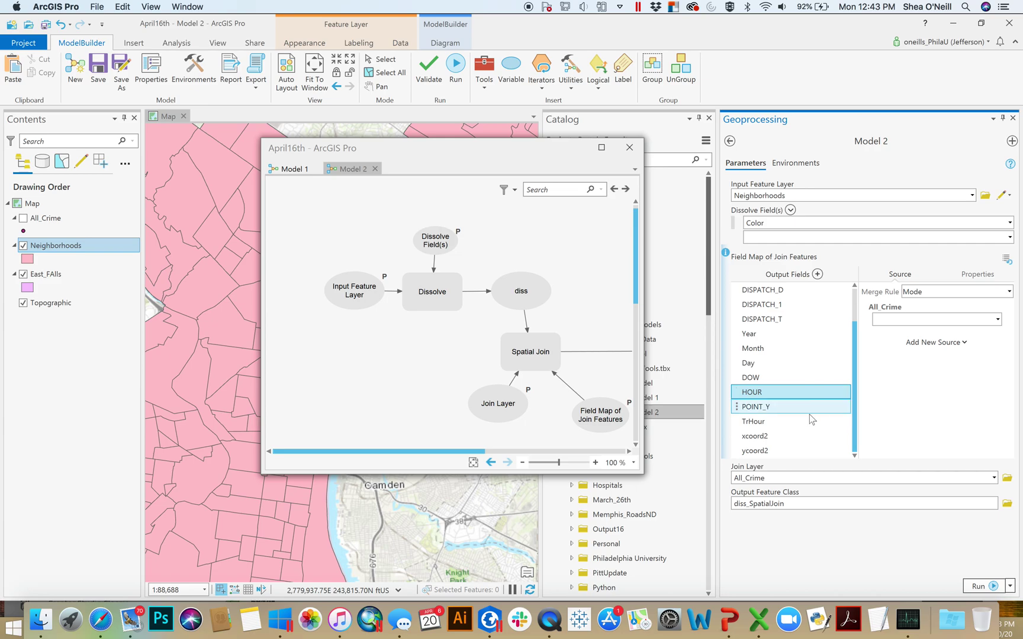
pyautogui.click(816, 403)
pyautogui.click(844, 407)
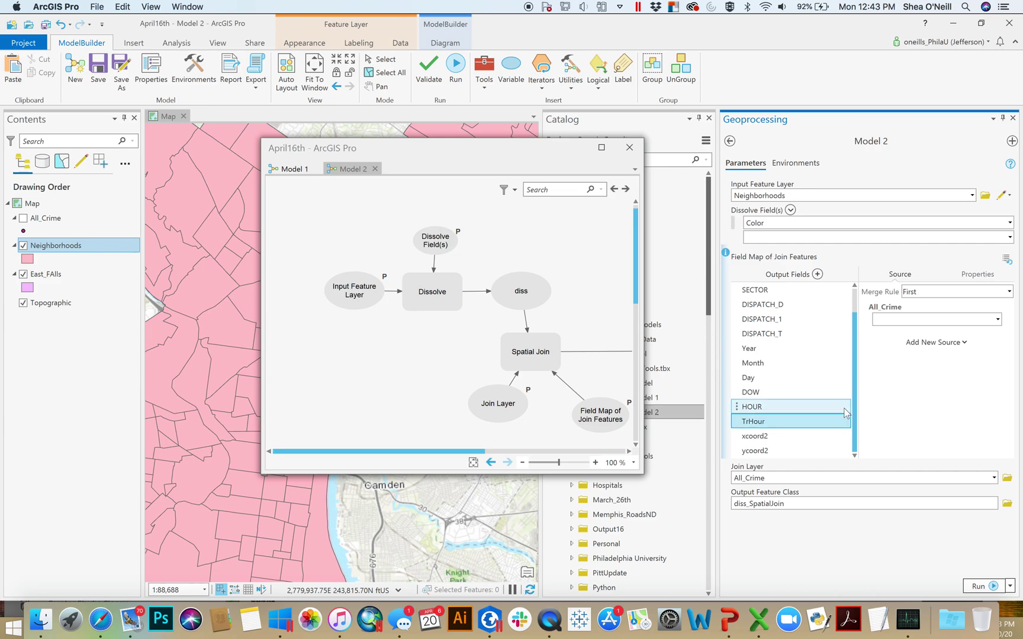
pyautogui.click(845, 421)
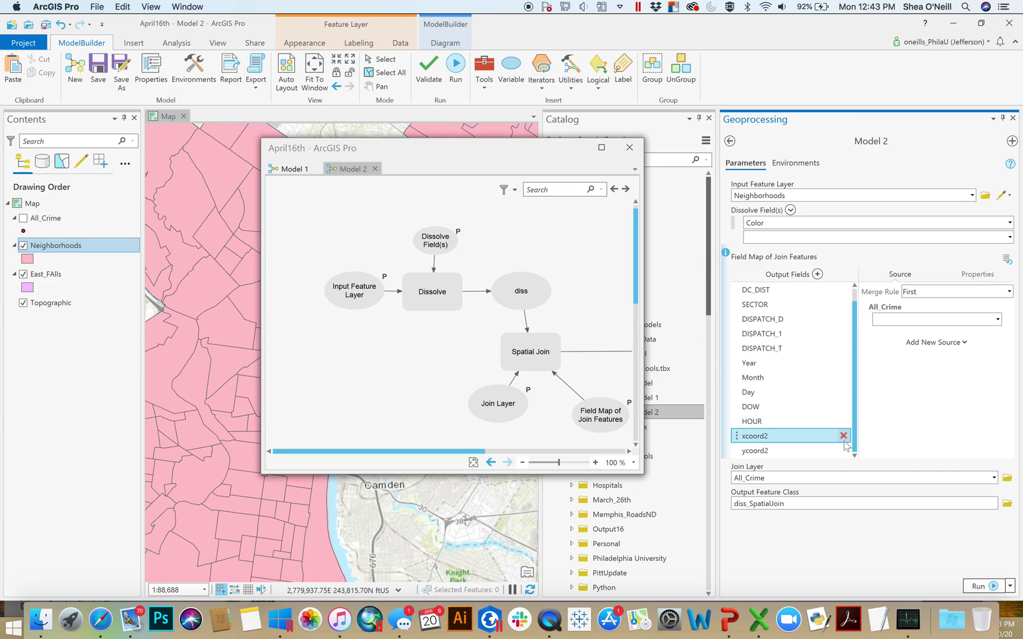
pyautogui.click(851, 436)
pyautogui.click(852, 452)
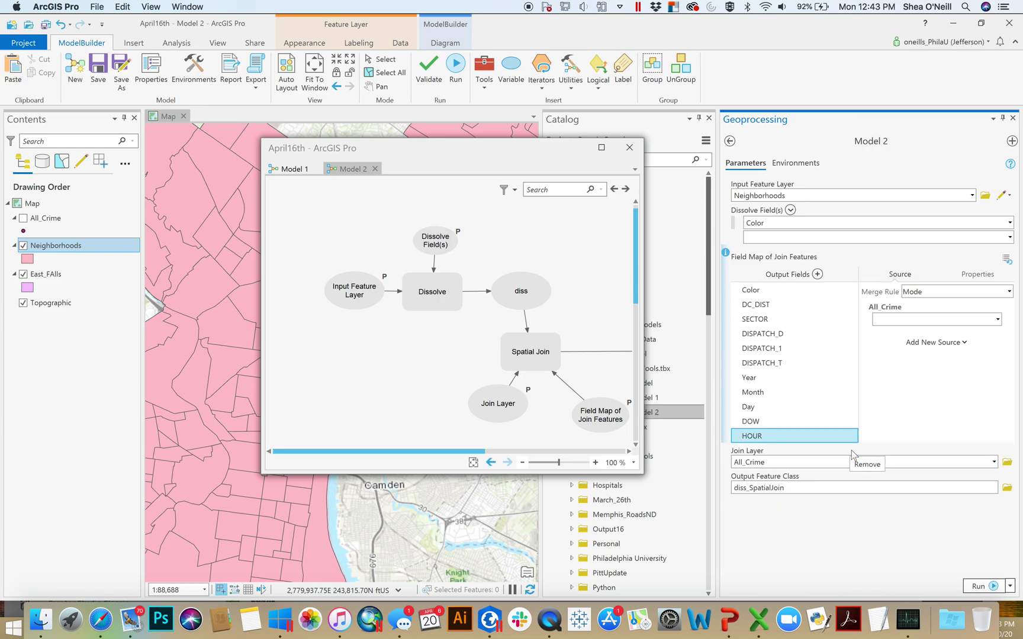
# Remove DC_DIST, SECTOR, DISPATCH_D, DISPATCH_1, DISPATCH_T, Year, Month, Day and DOW from the output fields.
pyautogui.click(847, 310)
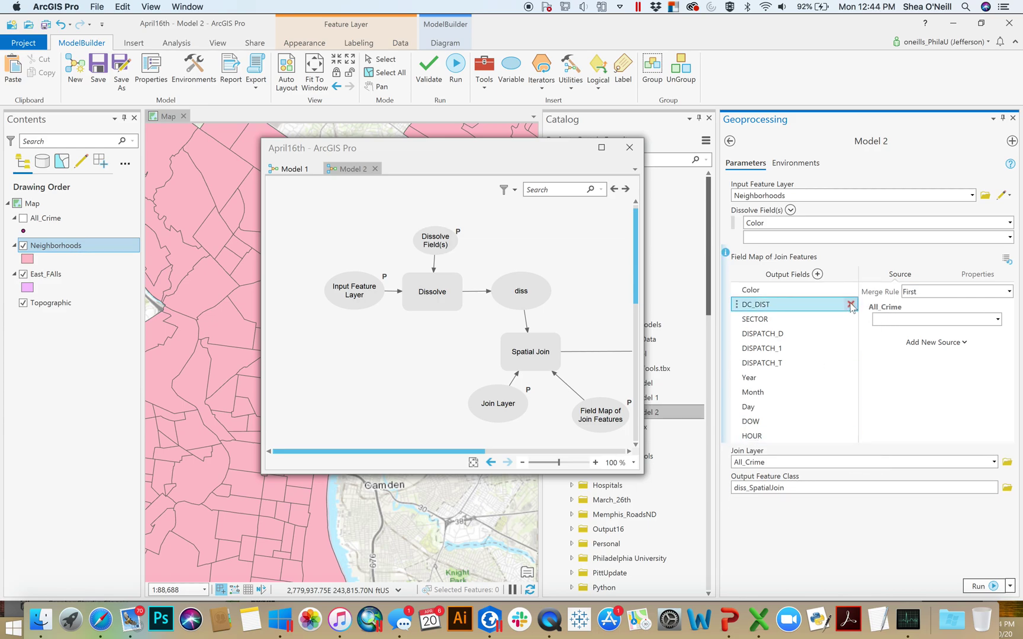
pyautogui.click(851, 304)
pyautogui.click(851, 305)
pyautogui.click(851, 304)
pyautogui.click(851, 304)
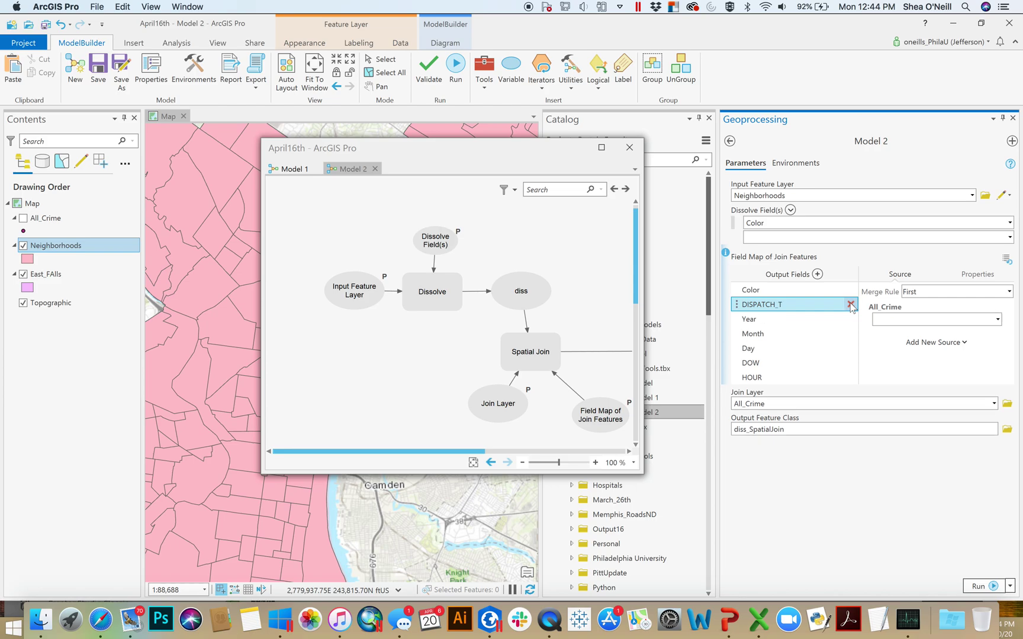
pyautogui.click(851, 305)
pyautogui.click(851, 304)
pyautogui.click(851, 304)
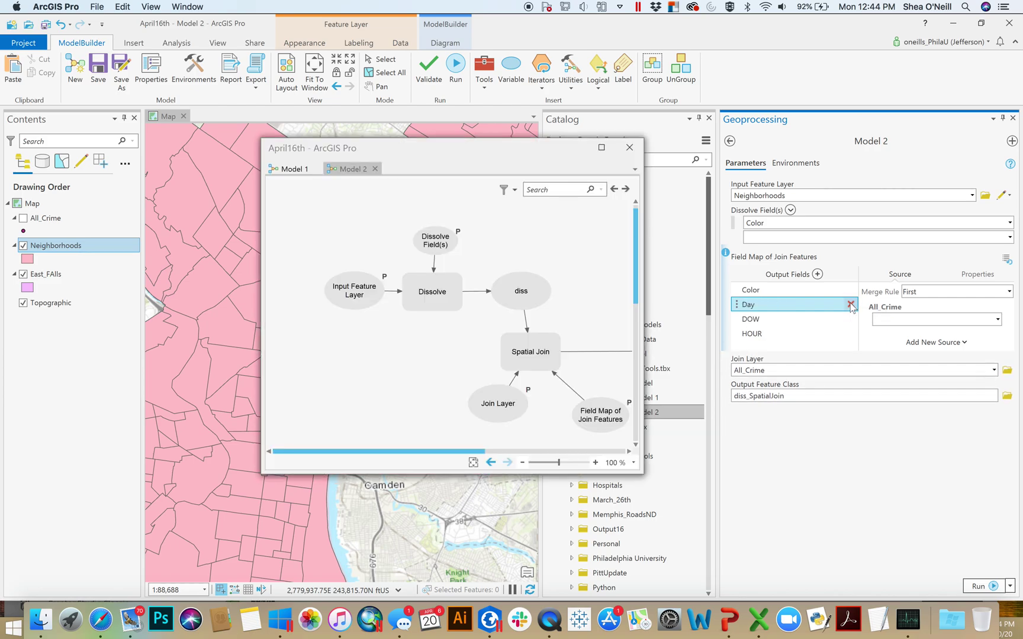
pyautogui.click(851, 305)
pyautogui.click(851, 304)
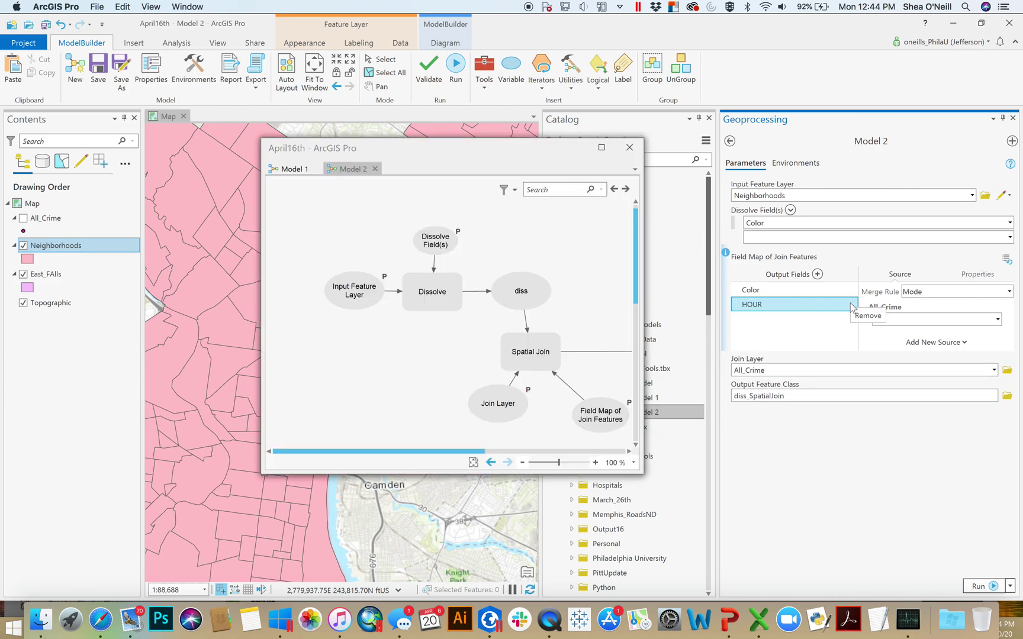
# Save the output feature class as FinalOutput and run the model.
pyautogui.click(1007, 395)
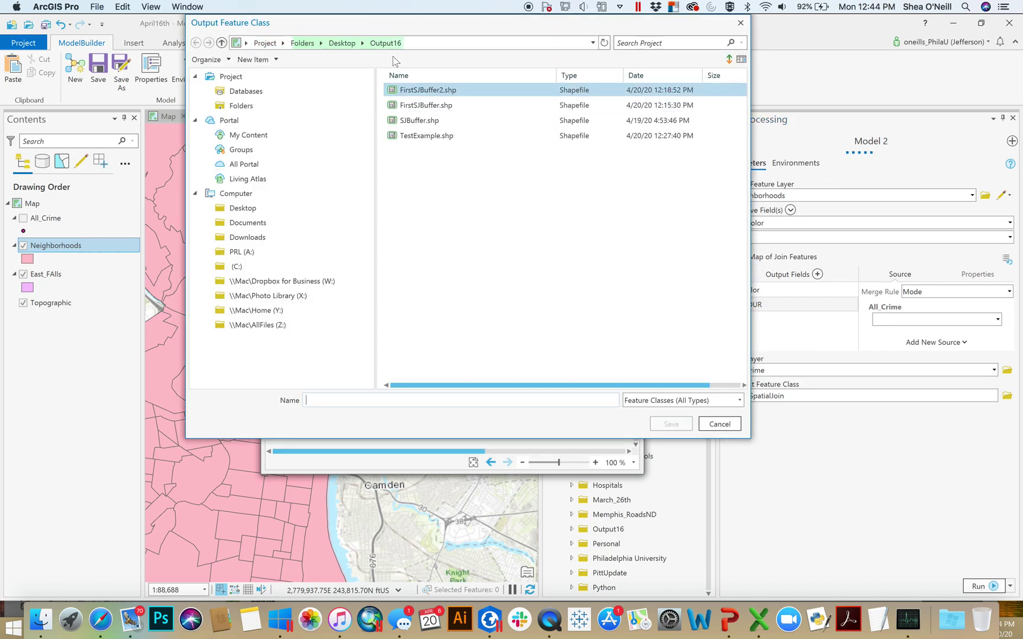
pyautogui.click(362, 405)
pyautogui.write('FinalOutput')
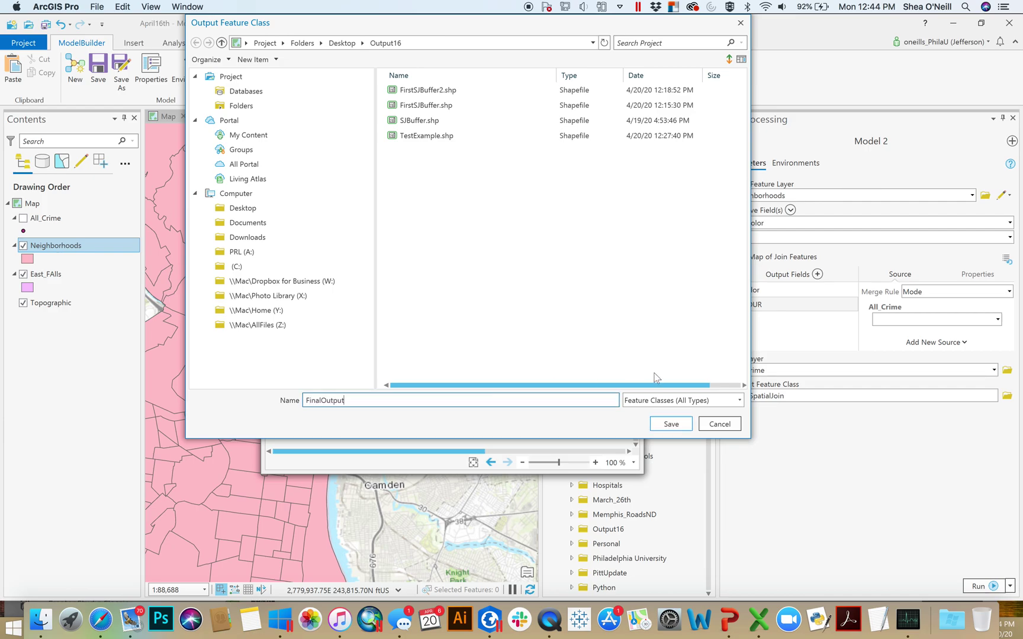
pyautogui.click(671, 425)
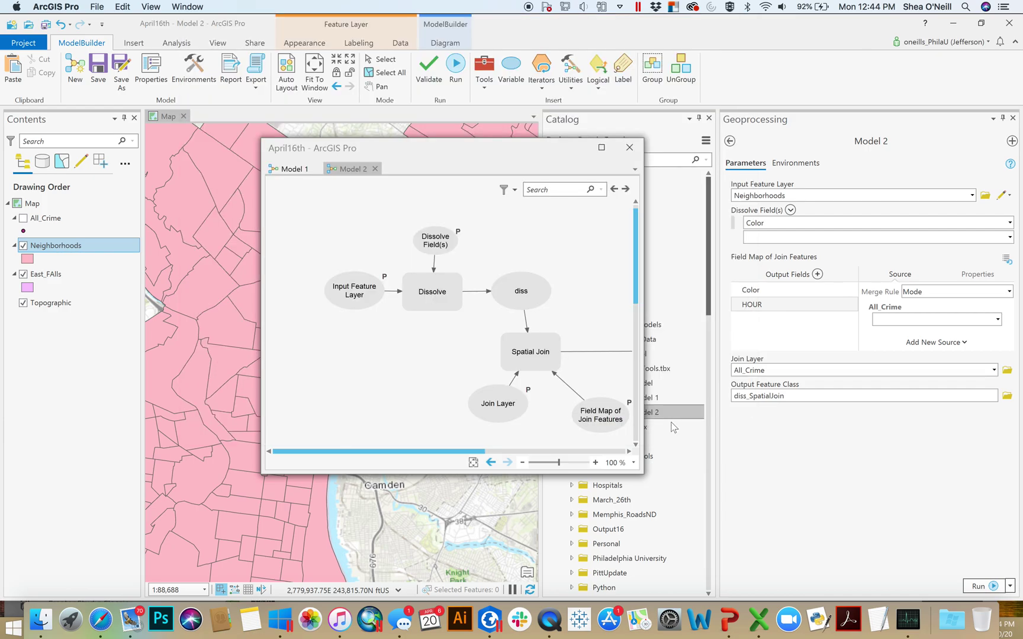
pyautogui.click(983, 586)
pyautogui.moveTo(984, 587)
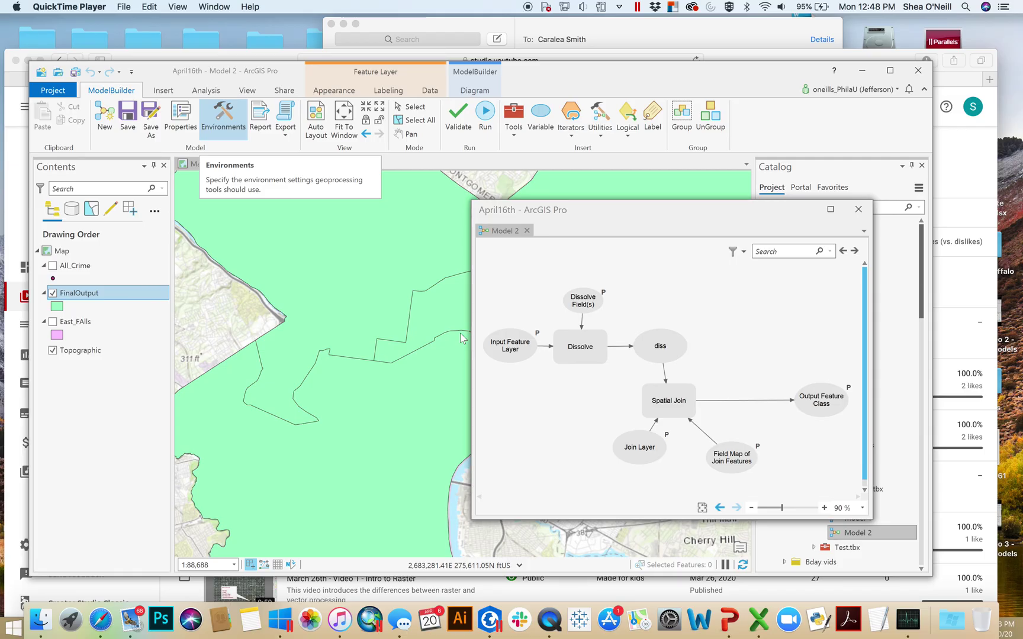
pyautogui.rightClick(86, 299)
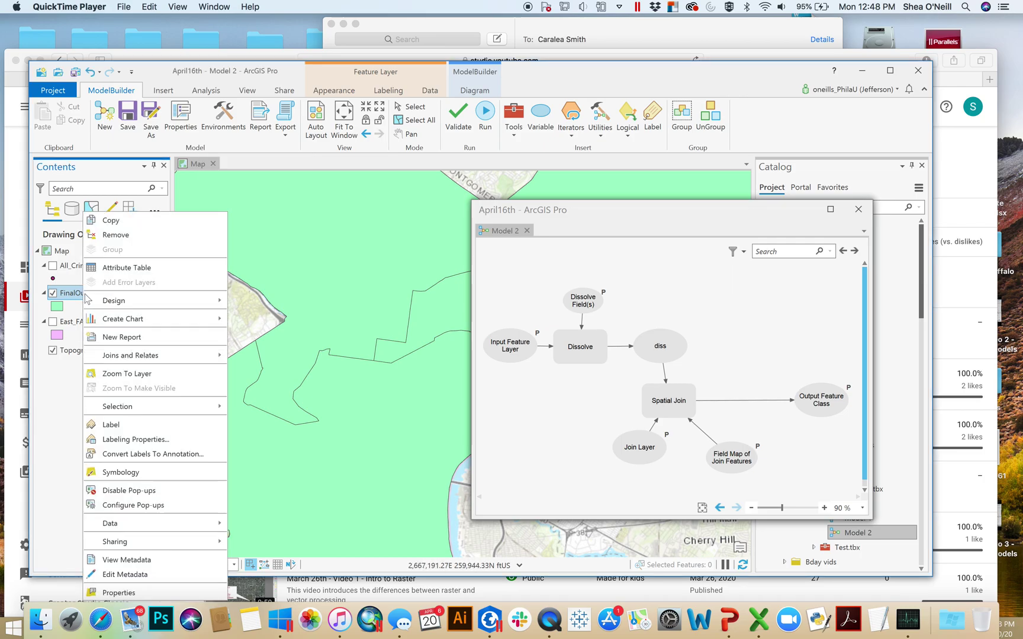
pyautogui.click(145, 269)
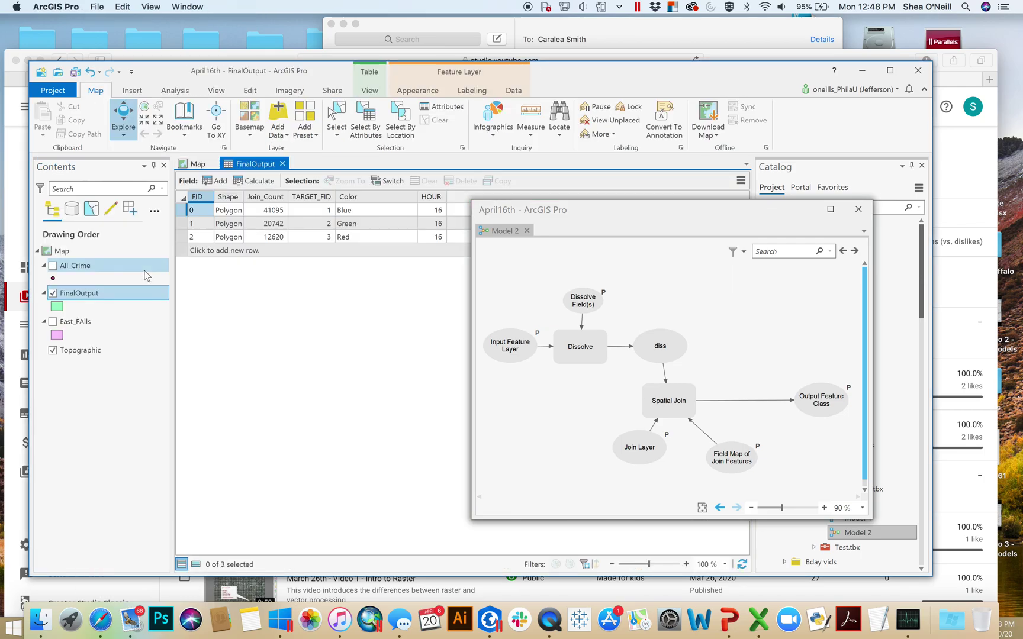
pyautogui.moveTo(554, 208); pyautogui.dragTo(556, 276)
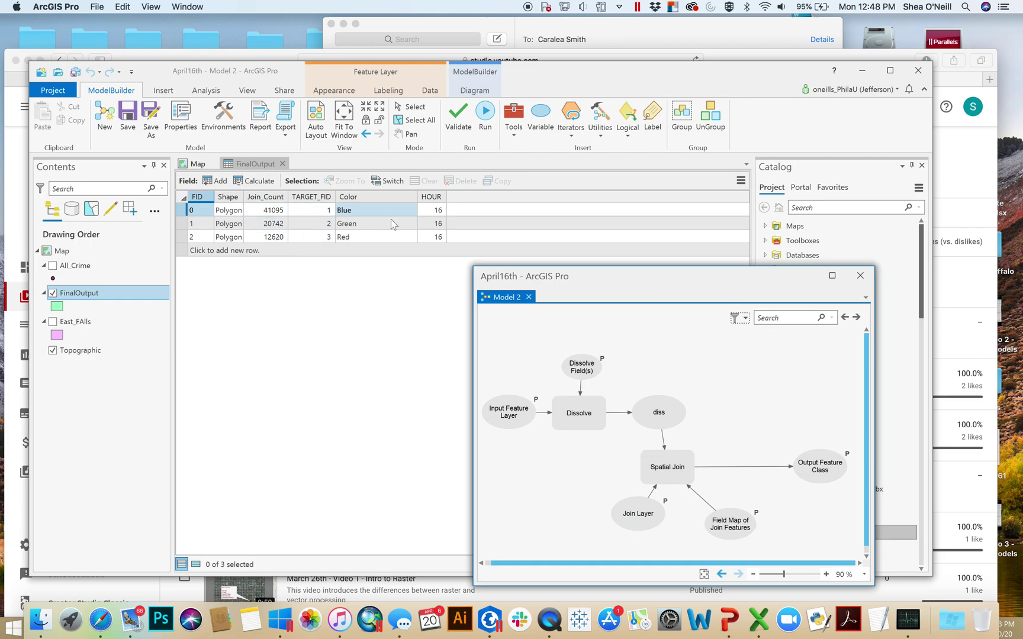
pyautogui.click(282, 164)
pyautogui.click(283, 164)
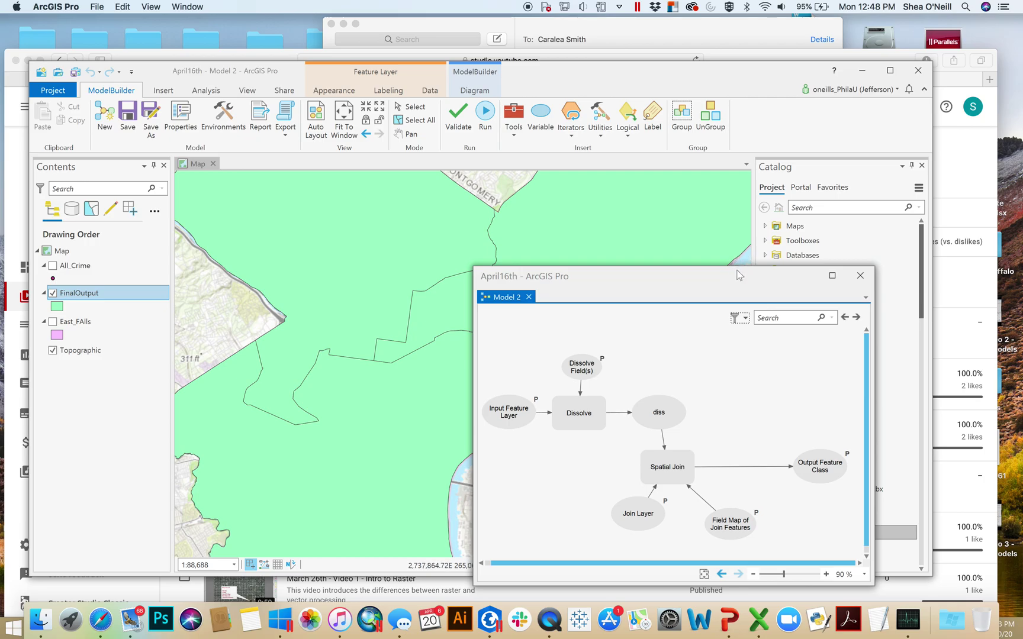
pyautogui.moveTo(755, 275); pyautogui.dragTo(611, 260)
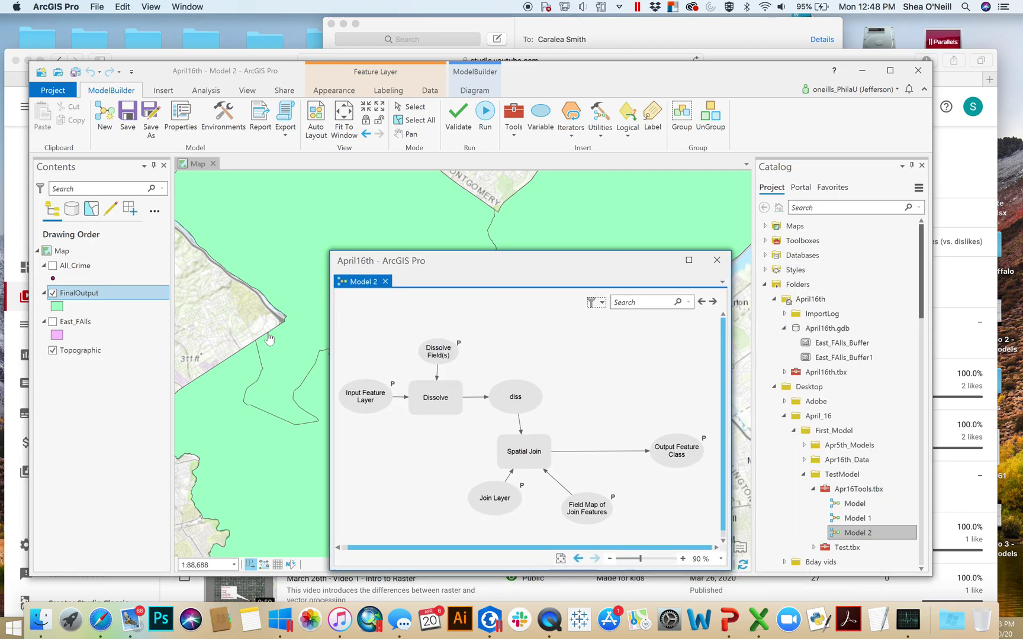
pyautogui.moveTo(822, 336)
pyautogui.moveTo(330, 346); pyautogui.dragTo(279, 346)
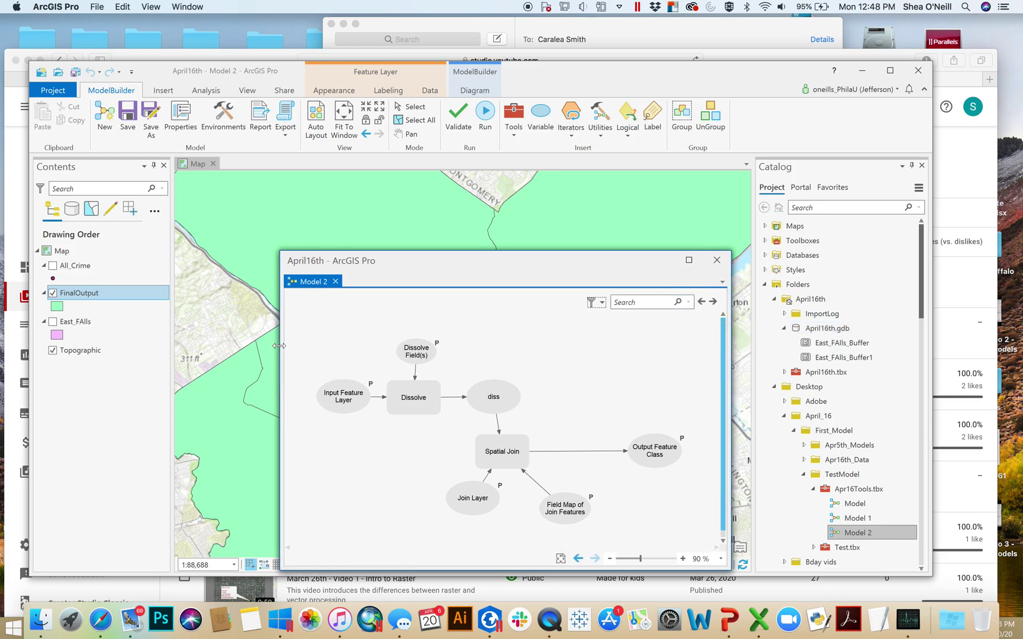